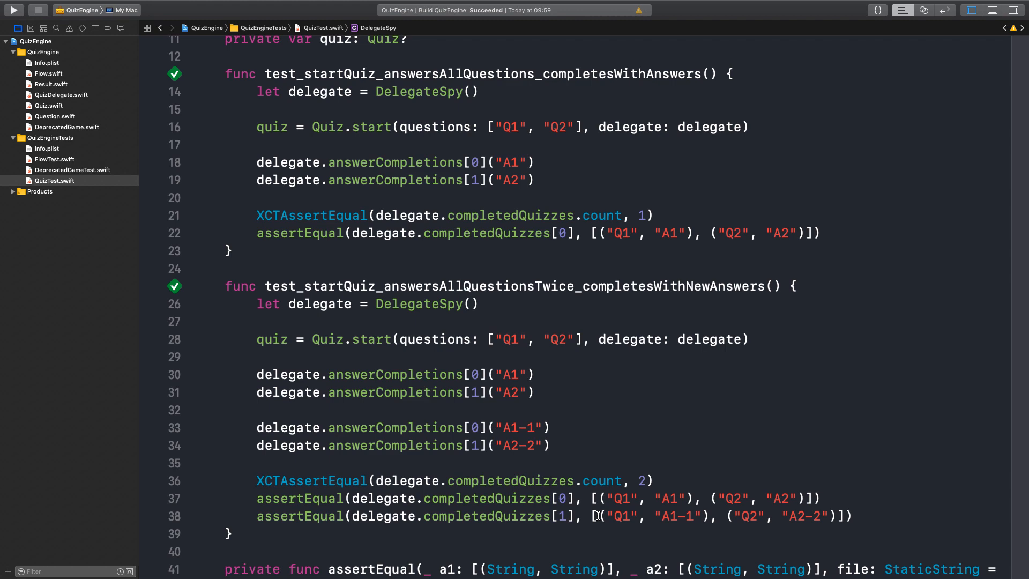
# Comment out the deprecated handle(result:) call behind the Issue navigator warning and rebuild the tests
pyautogui.press('super+5')
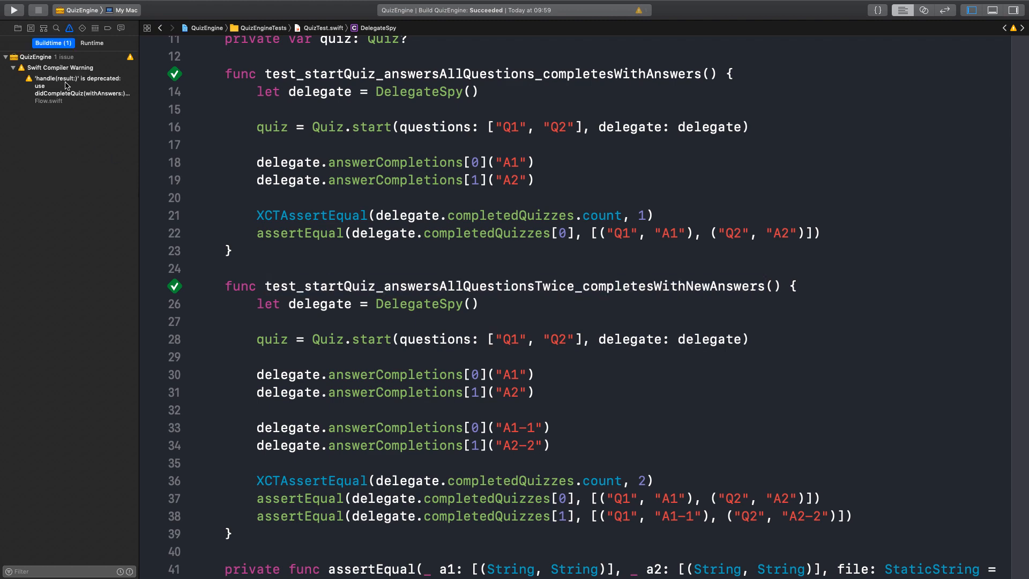
pyautogui.click(67, 86)
pyautogui.press('super+slash')
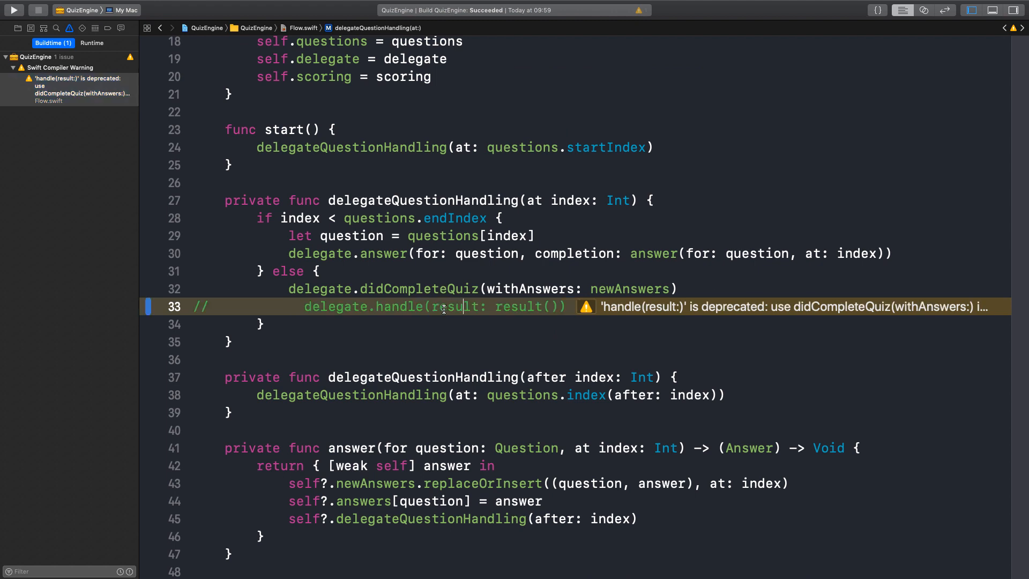
pyautogui.press('super+b')
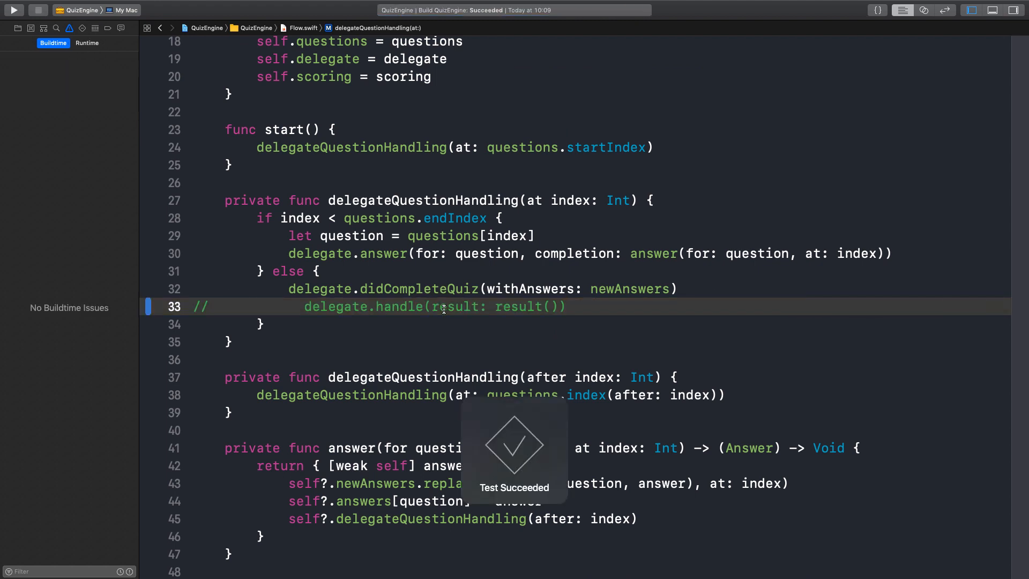
# Delete the commented line 33 and commit Flow.swift as 'Remove unnecessary code'
pyautogui.tripleClick(443, 308)
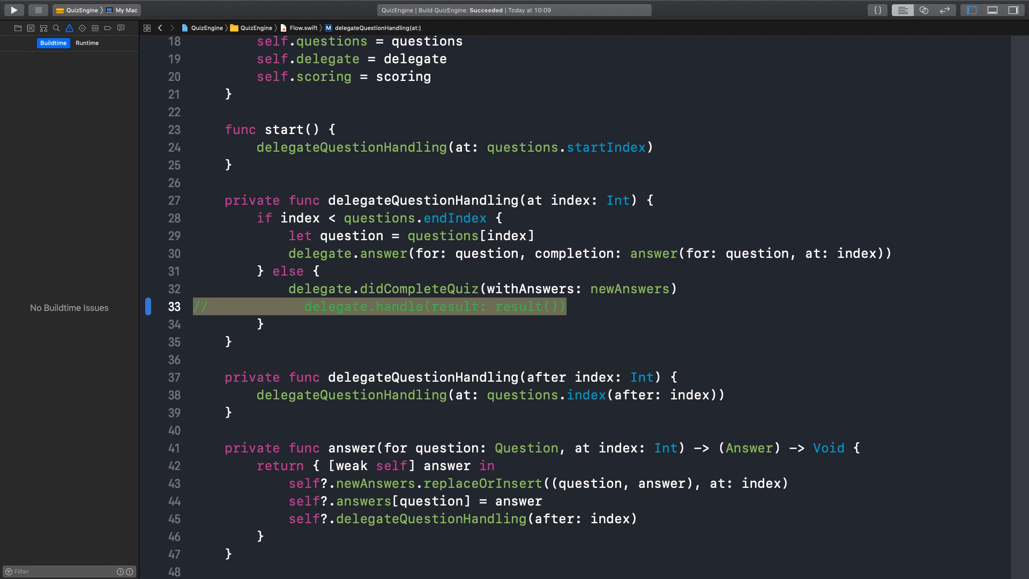
pyautogui.press('BackSpace')
pyautogui.press('BackSpace')
pyautogui.press('super+alt+c')
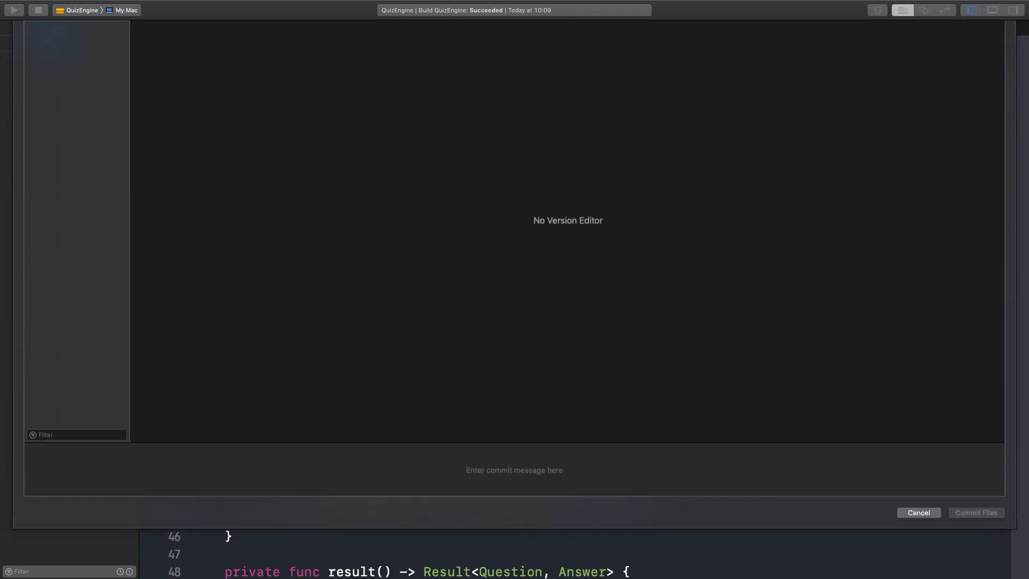
pyautogui.write('Remove unnecessary code')
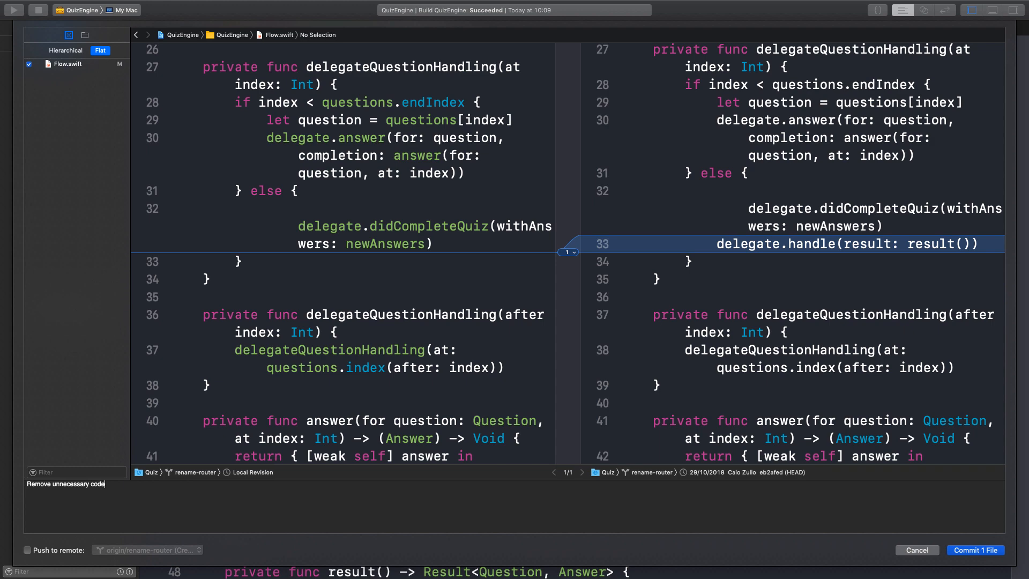
pyautogui.click(974, 549)
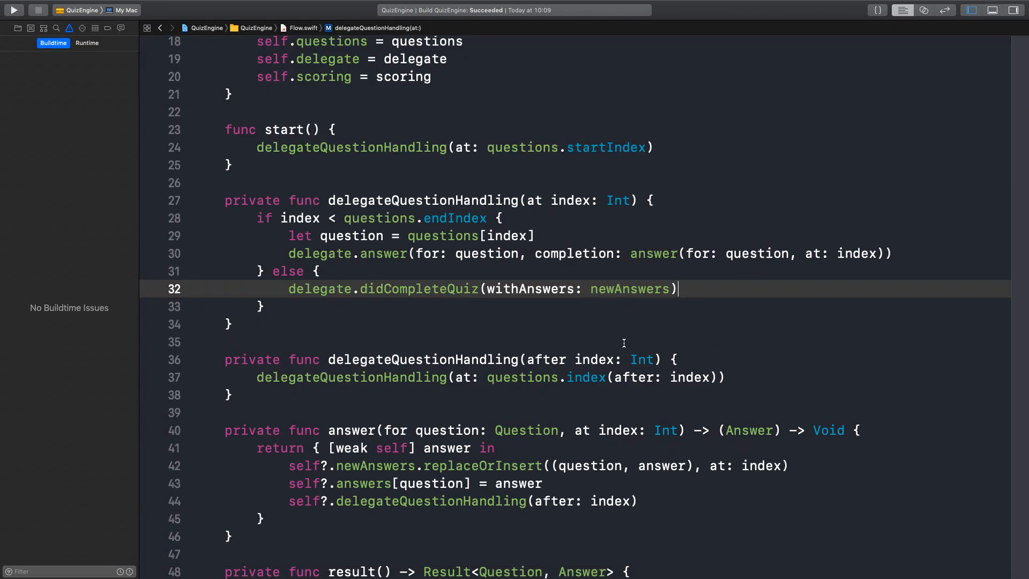
pyautogui.scroll(-1, 406, 310)
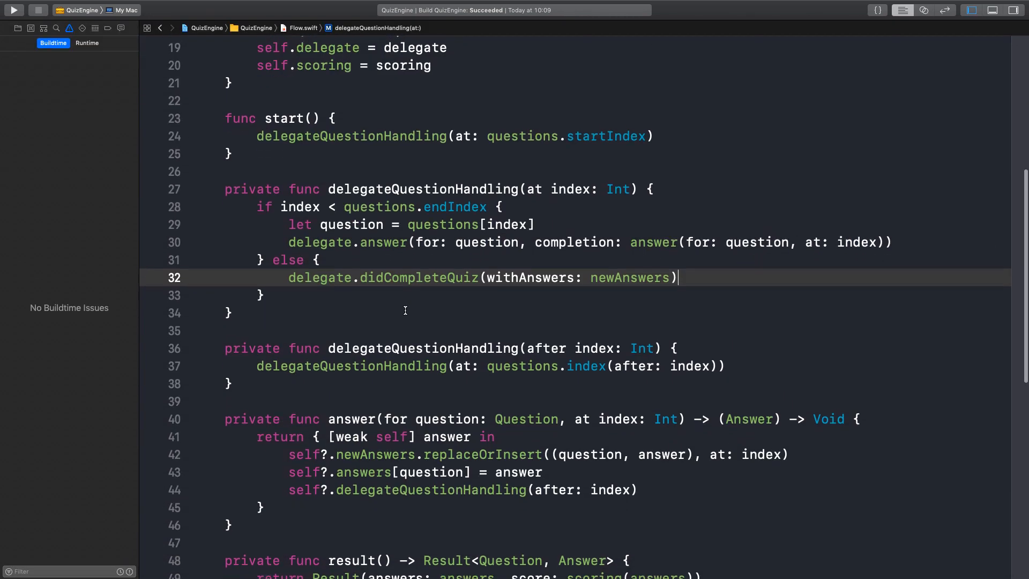
pyautogui.scroll(-5, 406, 311)
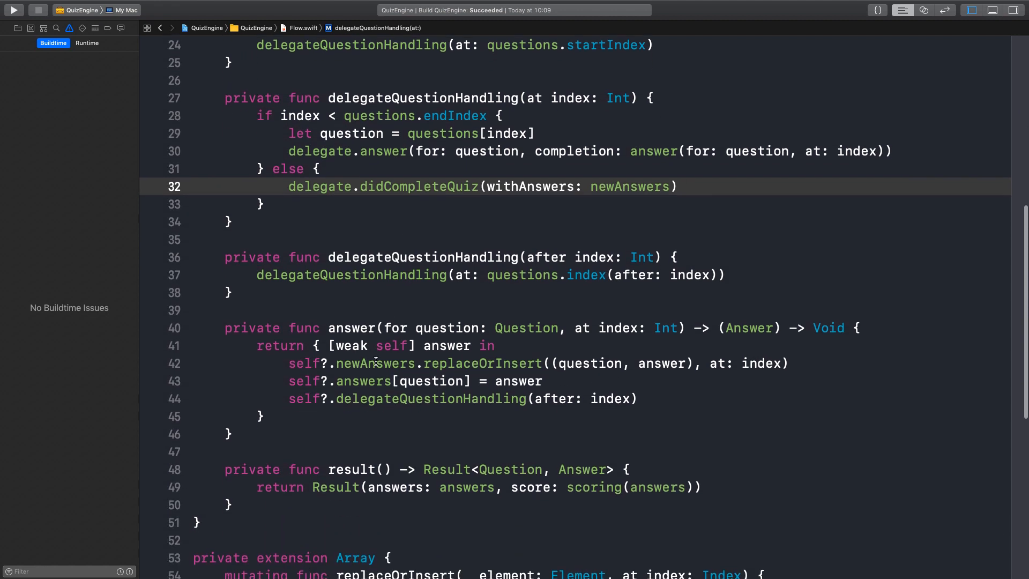
pyautogui.moveTo(241, 505); pyautogui.dragTo(317, 442)
# Delete the result() function, the answers assignment and the answers property, running tests after each
pyautogui.press('BackSpace')
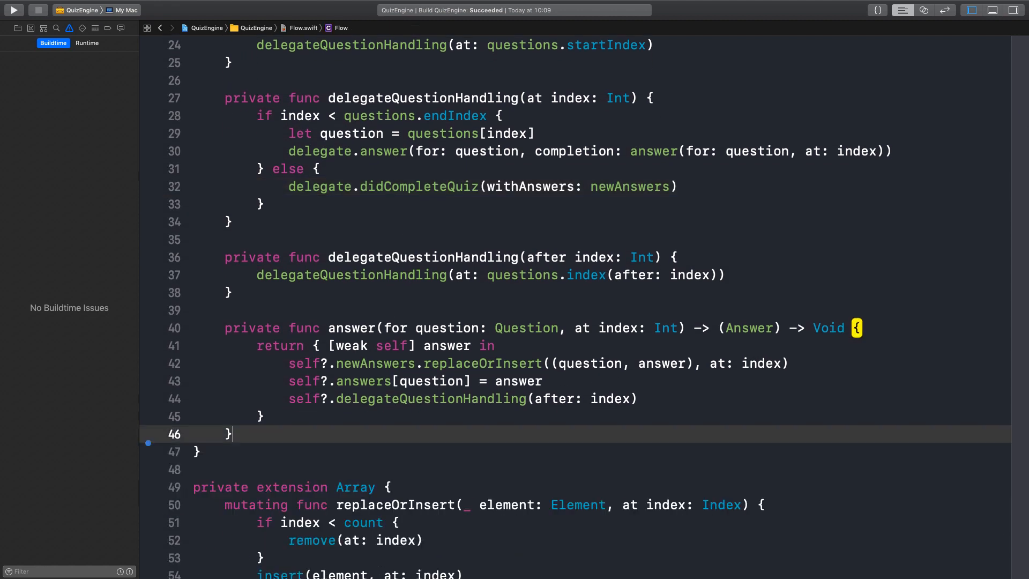
pyautogui.press('super+u')
pyautogui.tripleClick(357, 383)
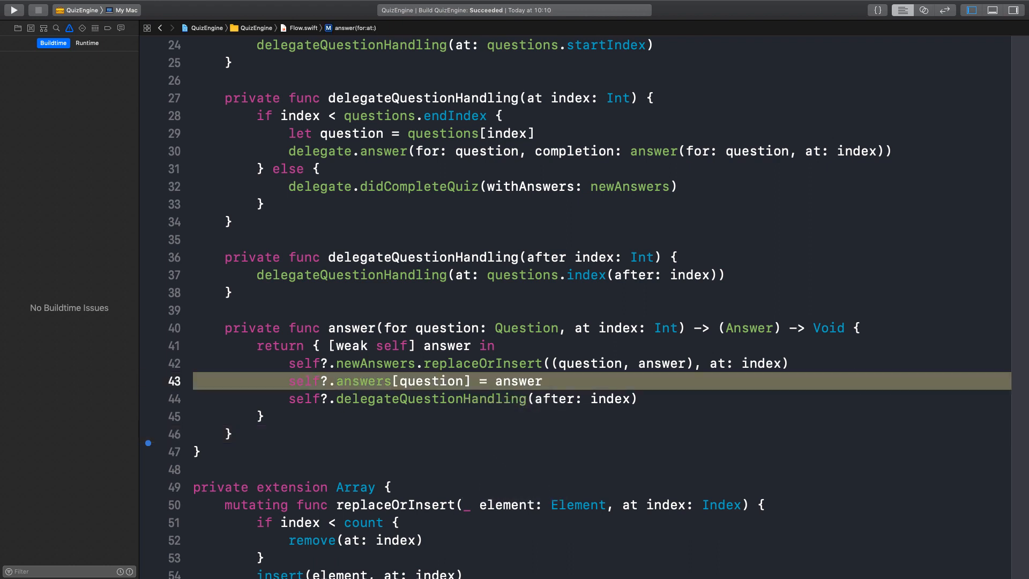
pyautogui.press('BackSpace')
pyautogui.press('super+u')
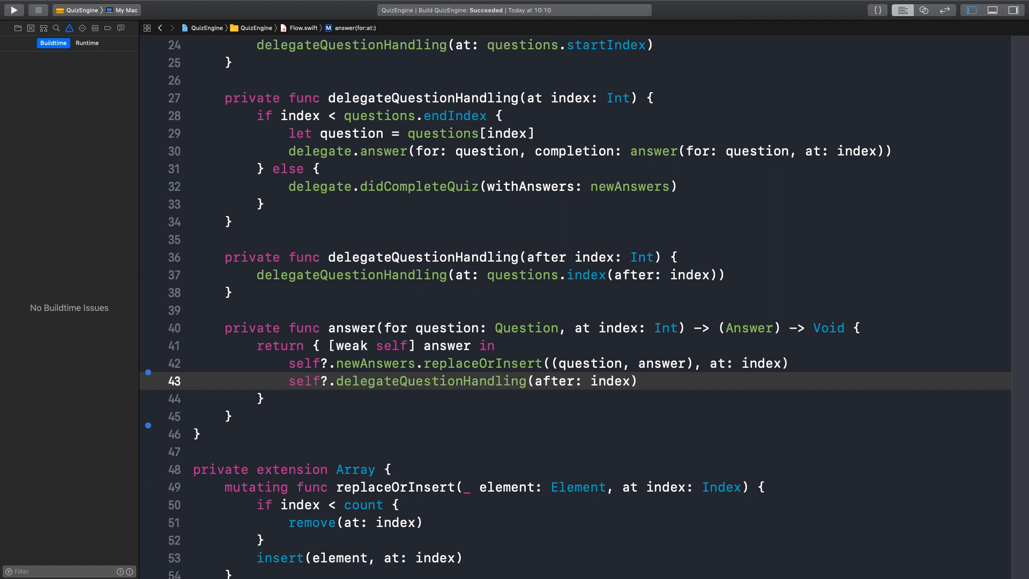
pyautogui.scroll(5, 420, 187)
pyautogui.scroll(3, 419, 187)
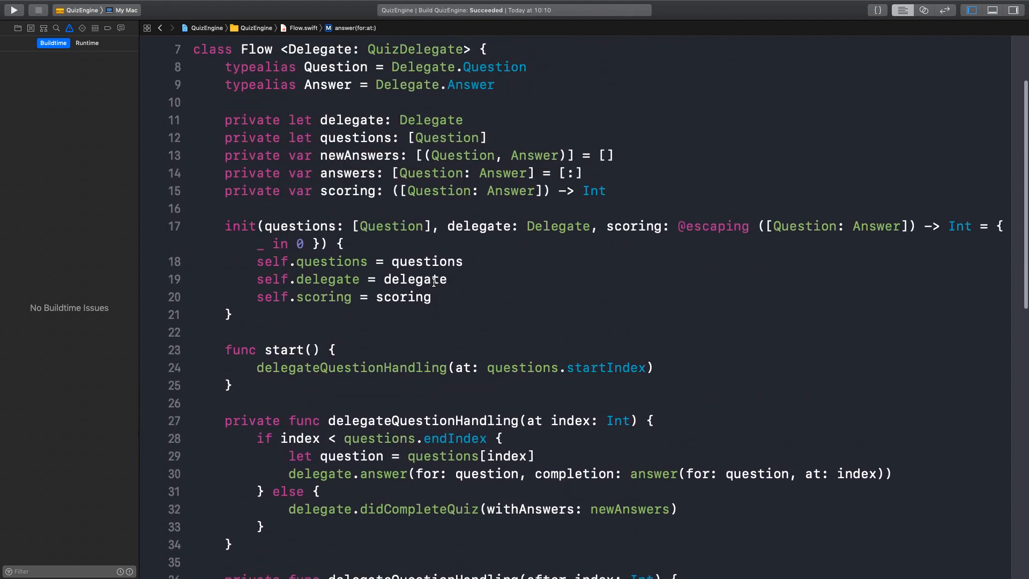
pyautogui.tripleClick(420, 187)
pyautogui.press('BackSpace')
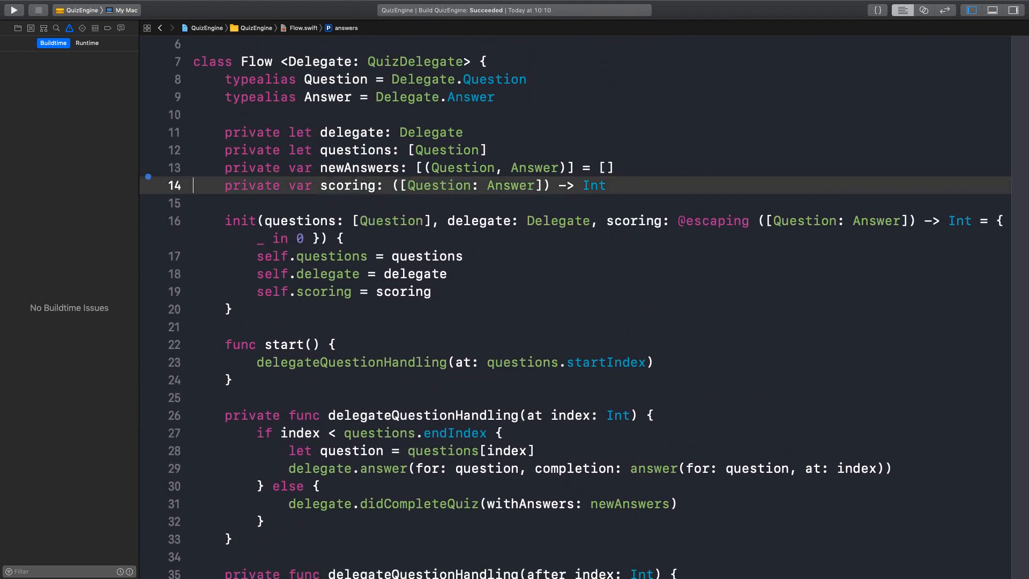
pyautogui.press('super+u')
# Delete the scoring property and its self.scoring assignment in init, then rerun the tests
pyautogui.hotkey('shift', 'Down')
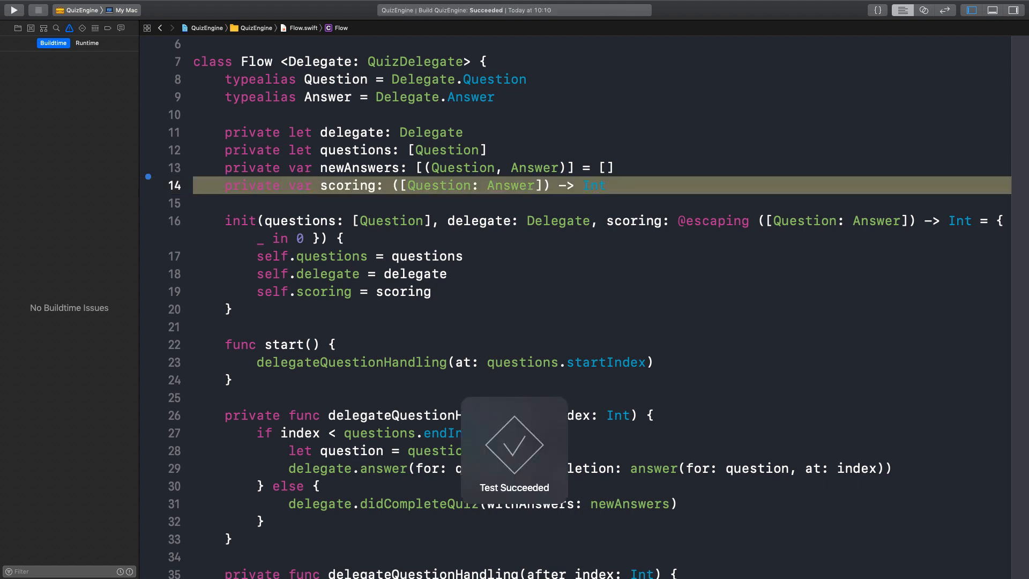
pyautogui.press('BackSpace')
pyautogui.press('Down')
pyautogui.press('Down')
pyautogui.press('Down')
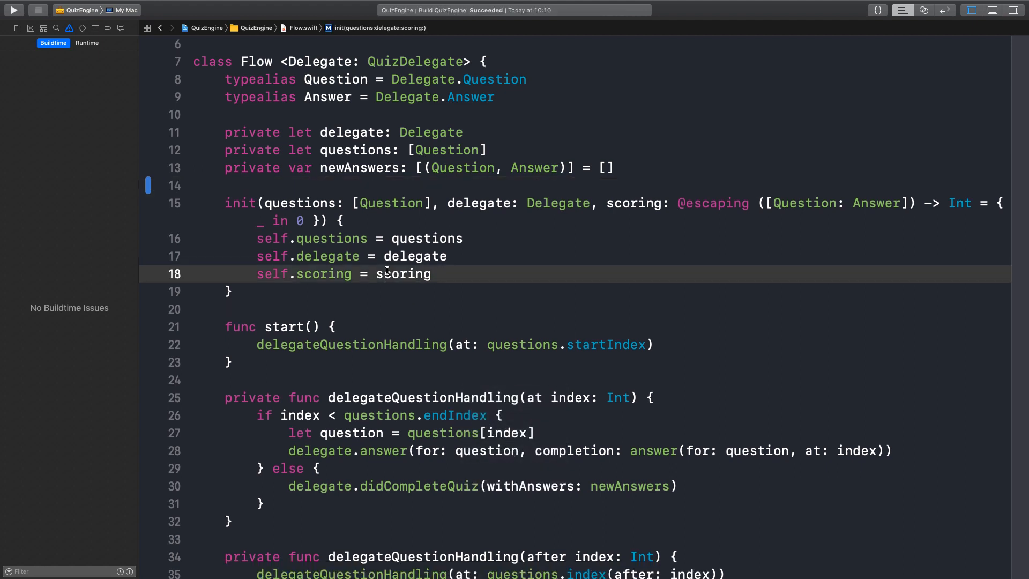
pyautogui.hotkey('shift', 'Down')
pyautogui.press('BackSpace')
pyautogui.press('super+u')
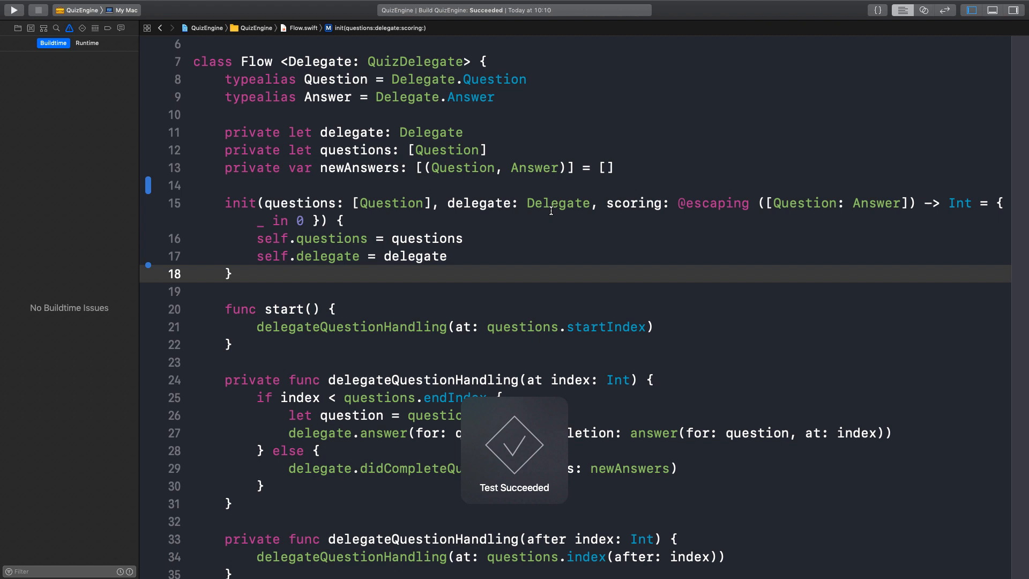
# Remove the scoring parameter and its default closure from the initializer, with tests passing
pyautogui.moveTo(592, 203); pyautogui.dragTo(988, 203)
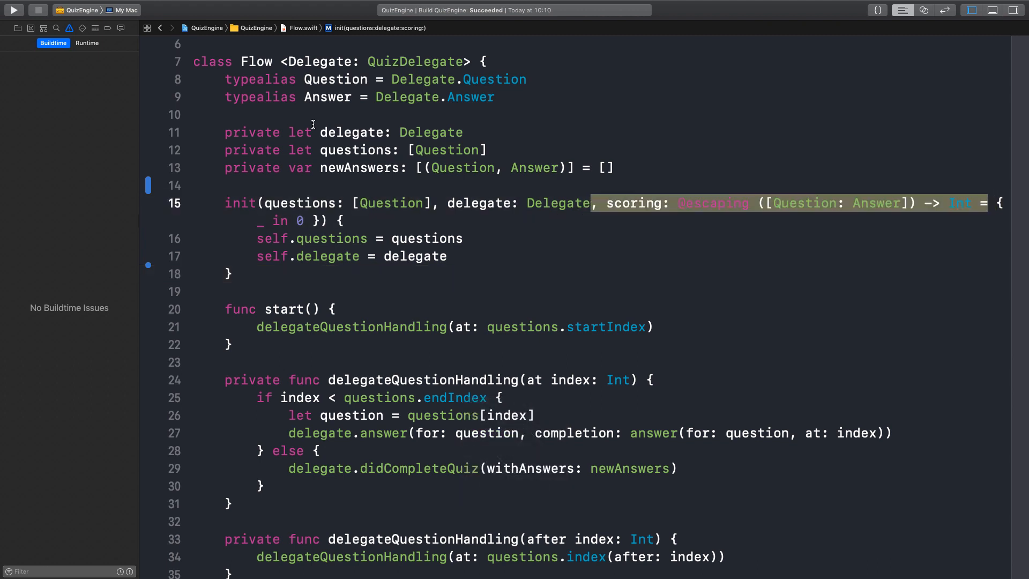
pyautogui.keyDown('shift'); pyautogui.click(319, 221); pyautogui.keyUp('shift')
pyautogui.press('BackSpace')
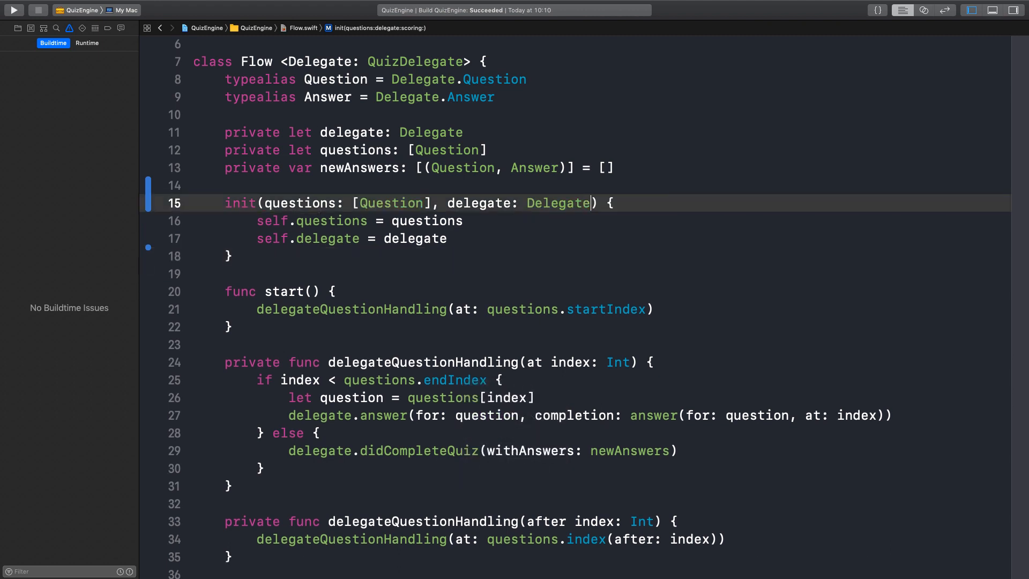
pyautogui.press('super+u')
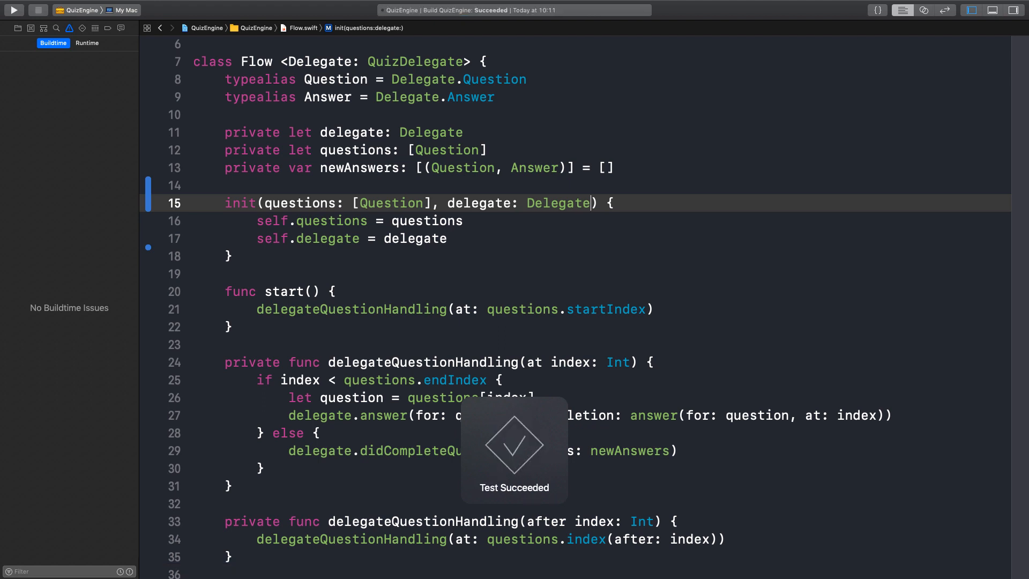
pyautogui.scroll(-2, 401, 354)
pyautogui.scroll(-5, 401, 355)
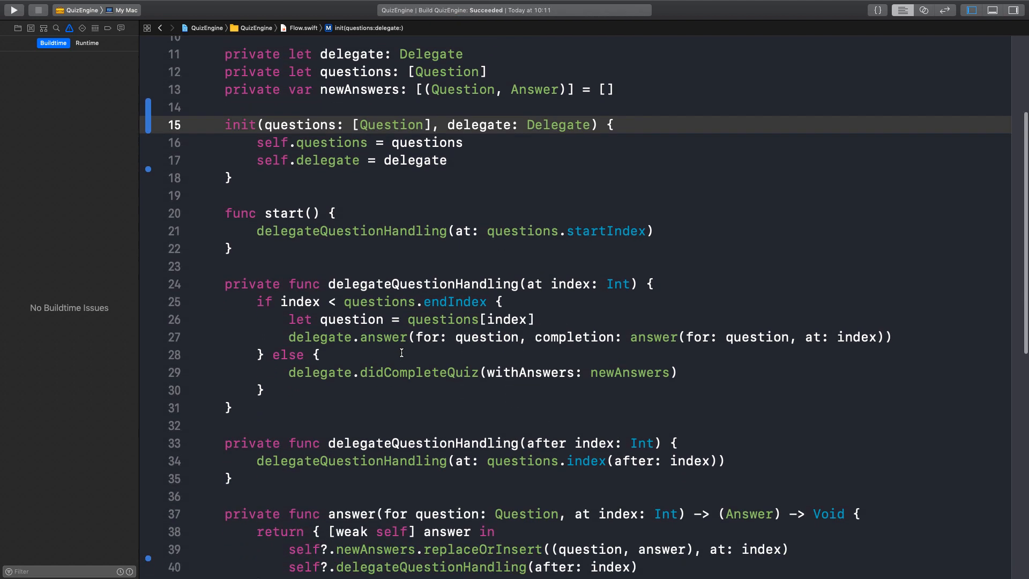
pyautogui.scroll(2, 402, 352)
pyautogui.scroll(4, 401, 352)
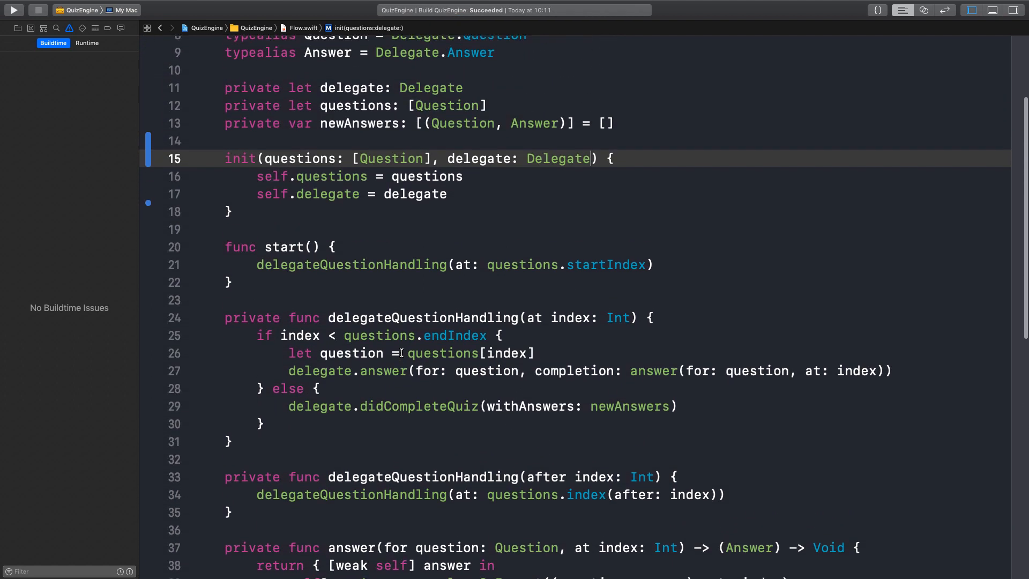
pyautogui.scroll(3, 345, 386)
# Check git log and status, then git add . and git commit --amend --no-edit
pyautogui.click(372, 179)
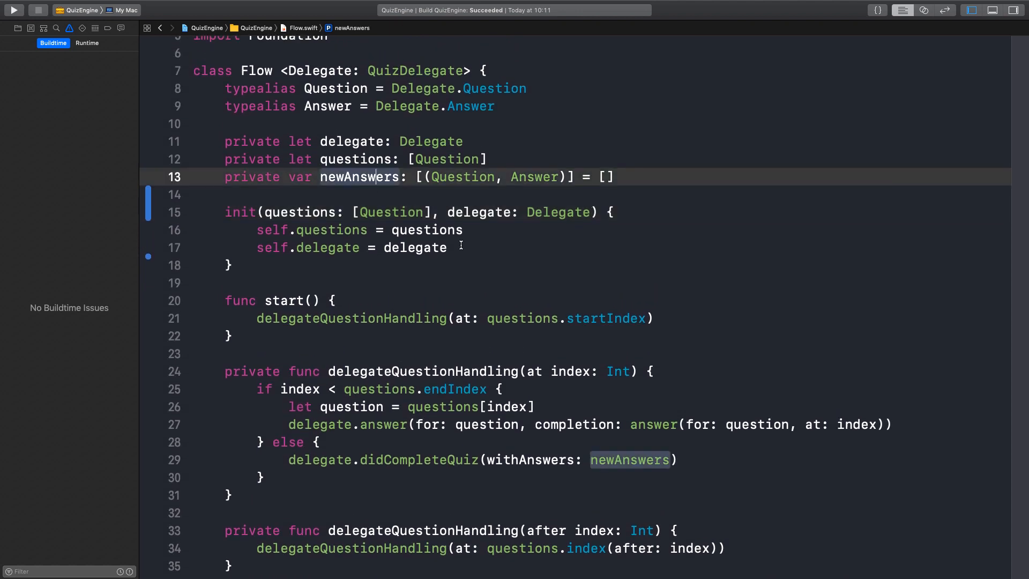
pyautogui.hotkey('ctrl', 'Left')
pyautogui.write('g')
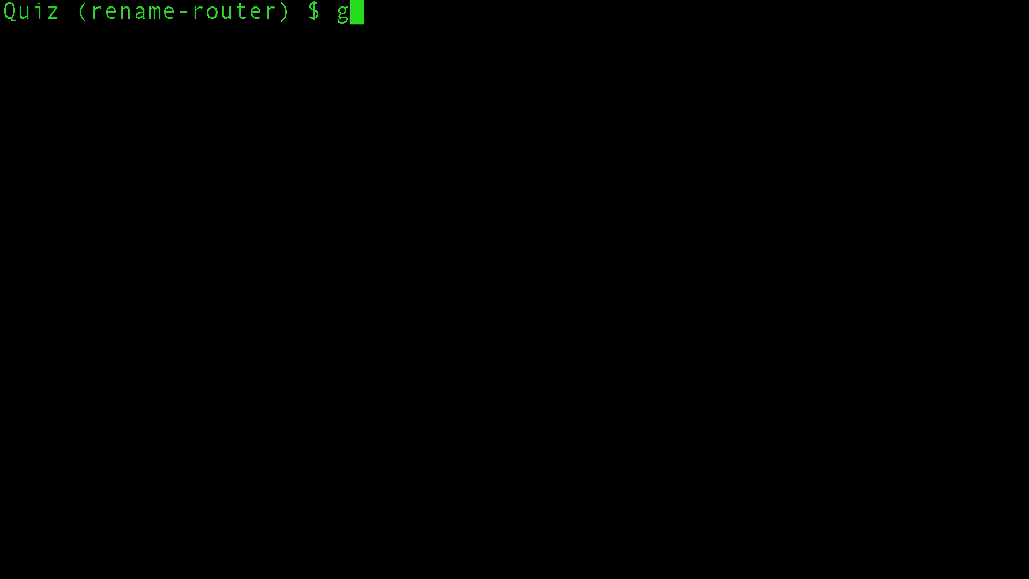
pyautogui.write('it log')
pyautogui.press('Return')
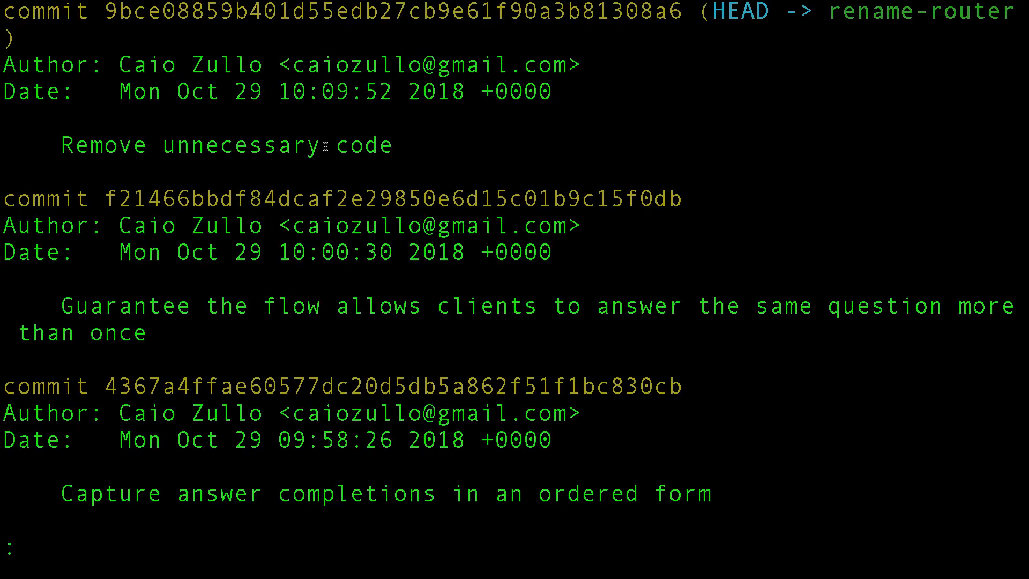
pyautogui.write('q')
pyautogui.write('git')
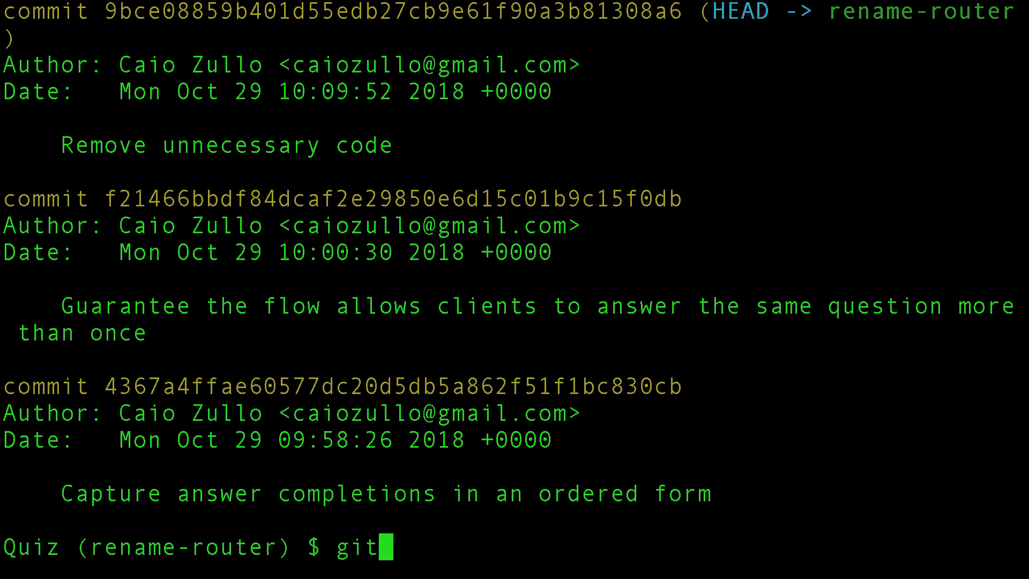
pyautogui.write(' status')
pyautogui.press('Return')
pyautogui.write('git')
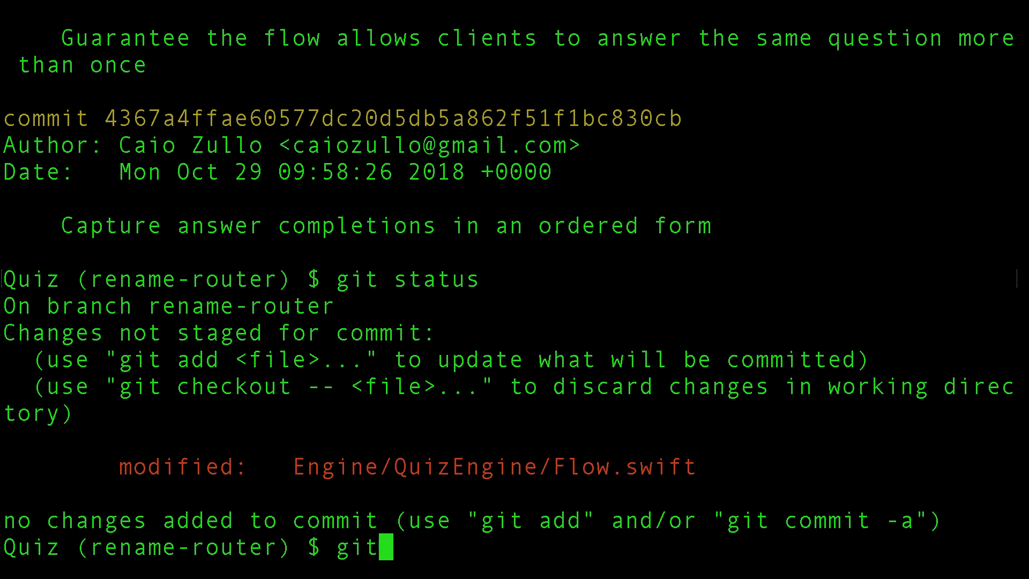
pyautogui.write(' add .')
pyautogui.press('Return')
pyautogui.write('git co')
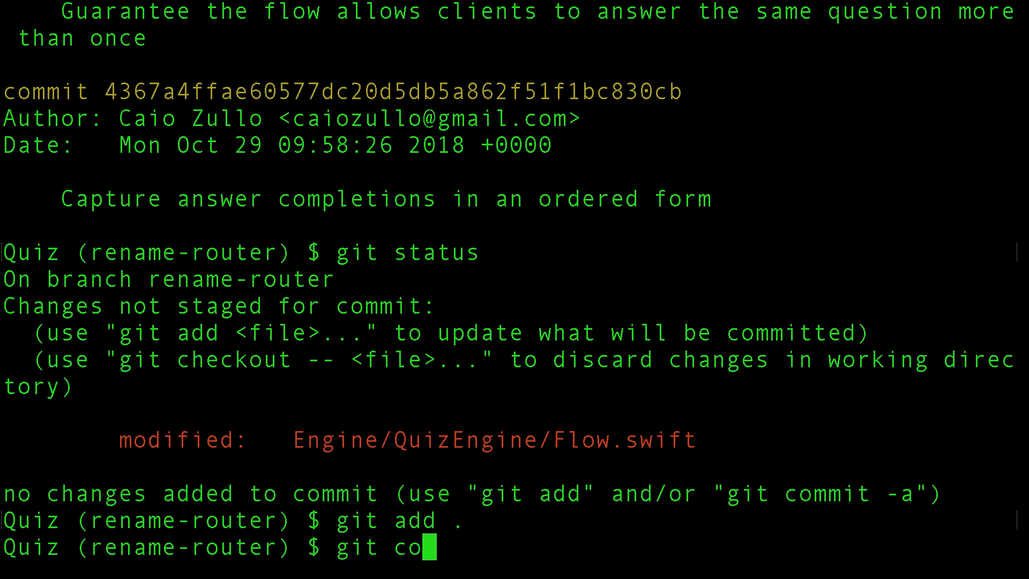
pyautogui.write('mmit --amend --no-e')
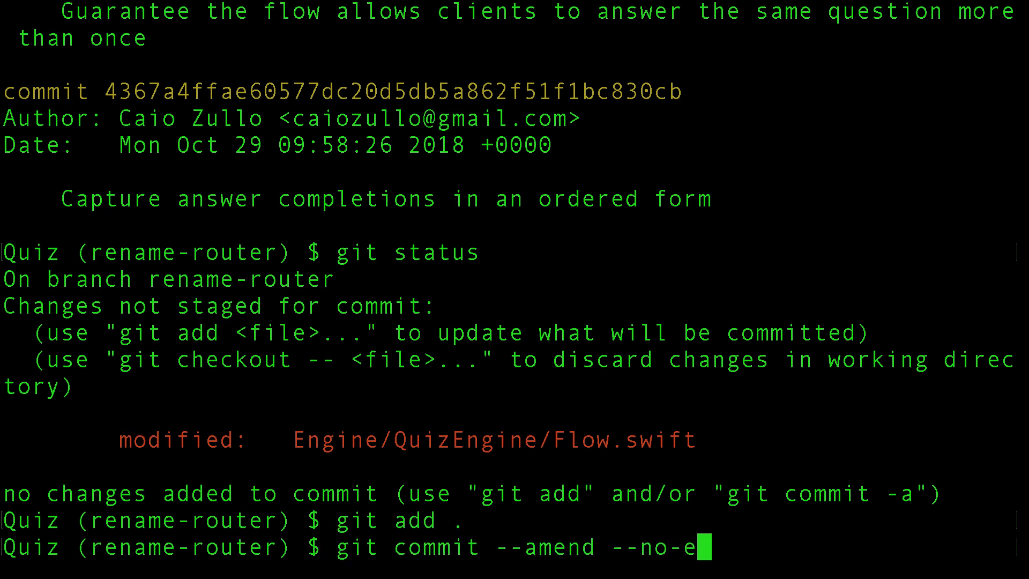
pyautogui.write('dit')
pyautogui.press('Return')
# Rename newAnswers to answers everywhere via Refactor > Rename and bring up the change review
pyautogui.hotkey('ctrl', 'l')
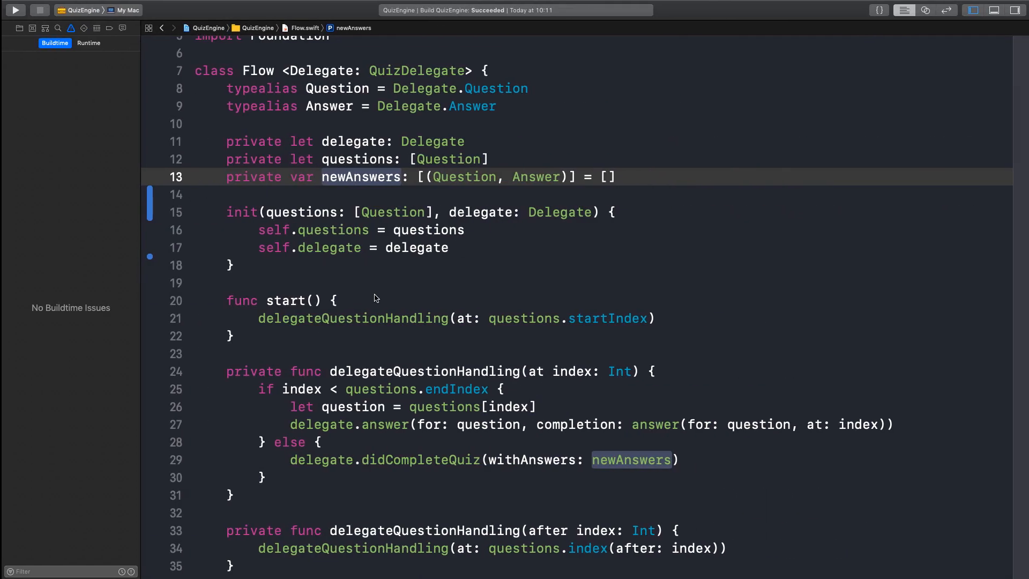
pyautogui.rightClick(366, 177)
pyautogui.moveTo(434, 218)
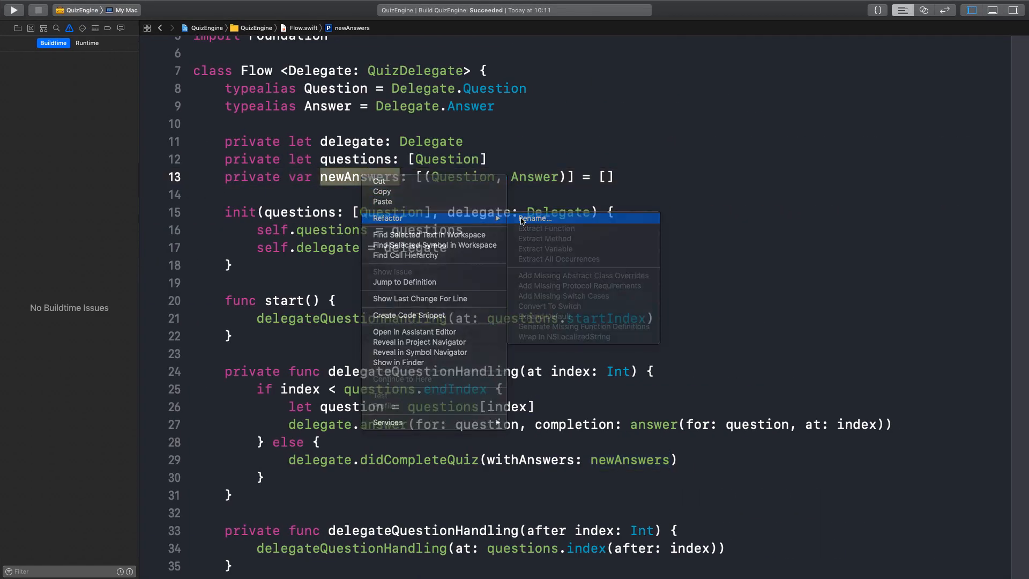
pyautogui.click(531, 218)
pyautogui.write('answ')
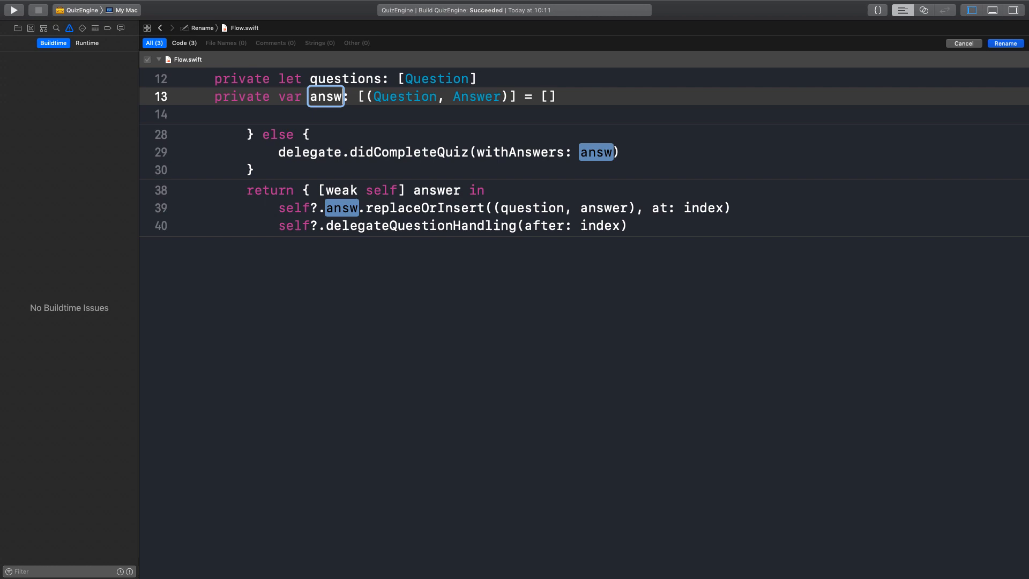
pyautogui.write('ers')
pyautogui.click(1006, 44)
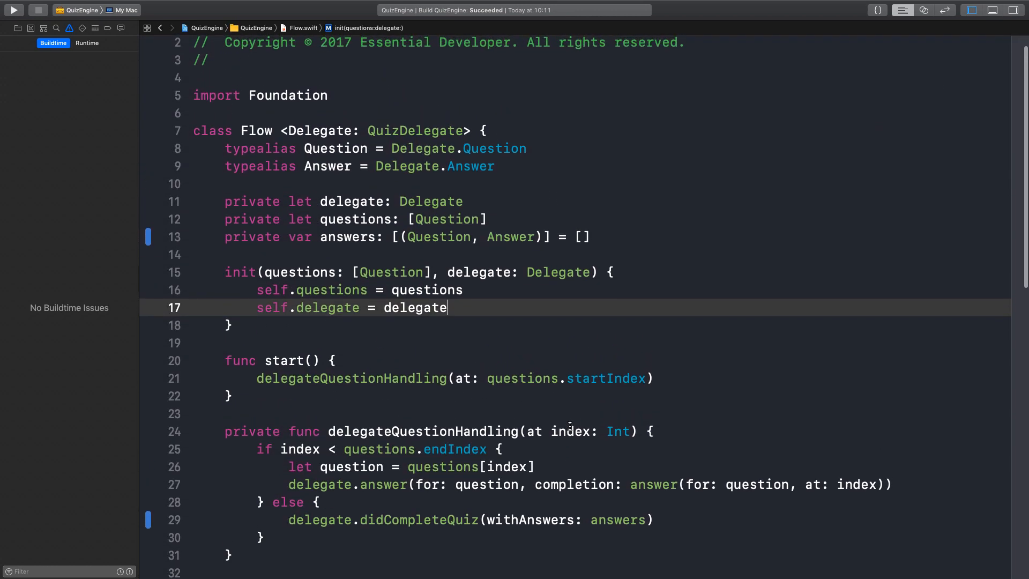
pyautogui.press('alt+super+c')
pyautogui.write('Clea')
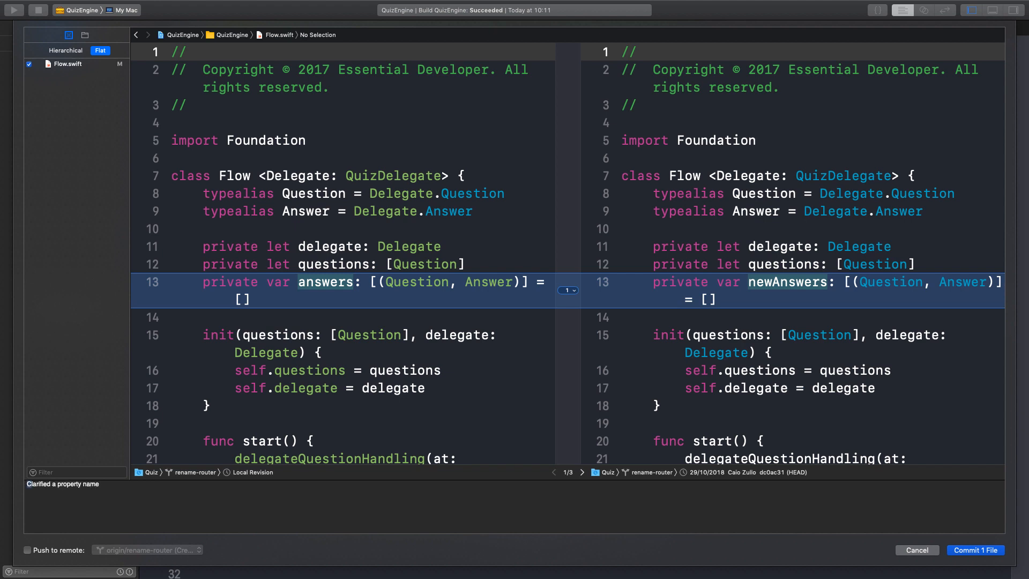
# Commit the Flow.swift rename with the message 'Improved a property name'
pyautogui.hotkey('shift', 'Right')
pyautogui.hotkey('shift', 'Right')
pyautogui.hotkey('shift', 'Right')
pyautogui.write('Improved')
pyautogui.click(975, 551)
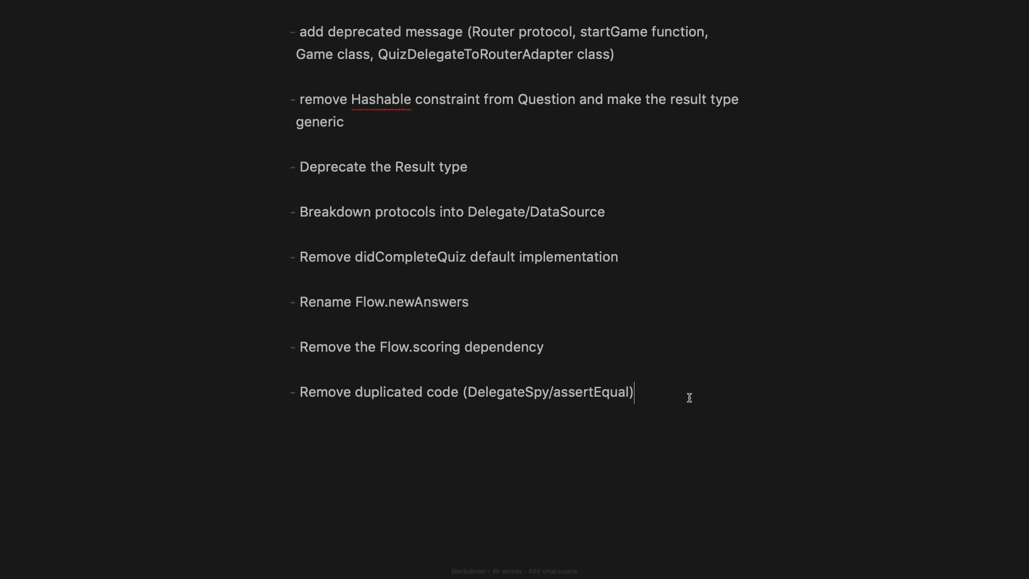
# Delete the 'Remove the Flow.scoring dependency' and 'Rename Flow.newAnswers' todo items
pyautogui.click(619, 352)
pyautogui.hotkey('shift', 'Up')
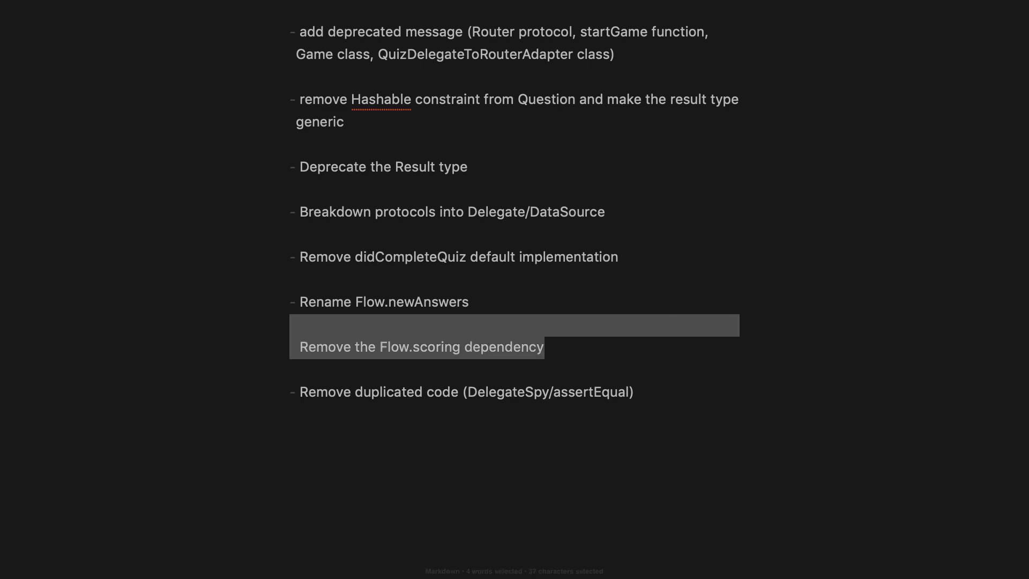
pyautogui.press('BackSpace')
pyautogui.hotkey('shift', 'Up')
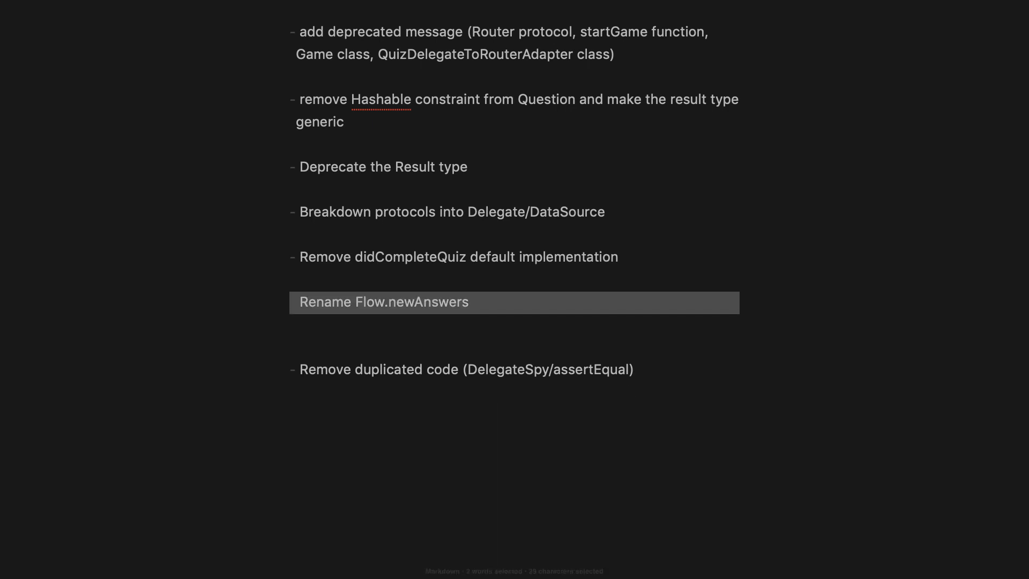
pyautogui.press('BackSpace')
pyautogui.press('BackSpace')
# Select the 'Remove didCompleteQuiz default implementation' todo line
pyautogui.hotkey('shift', 'Up')
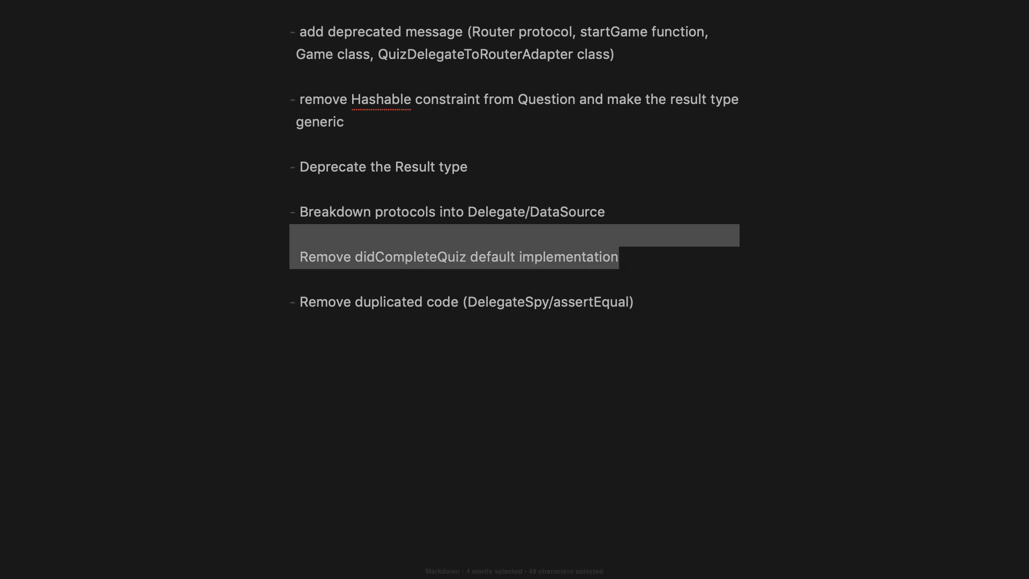
pyautogui.hotkey('shift', 'Down')
pyautogui.hotkey('shift', 'Up')
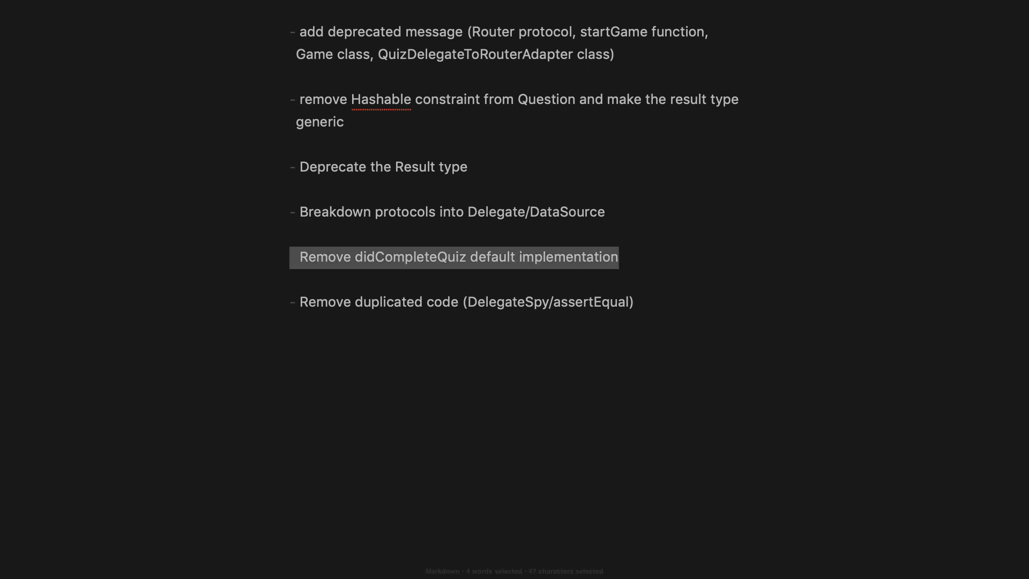
# Open QuizDelegate.swift via Open Quickly, comment out the default didCompleteQuiz implementation and run the tests
pyautogui.press('super+Tab')
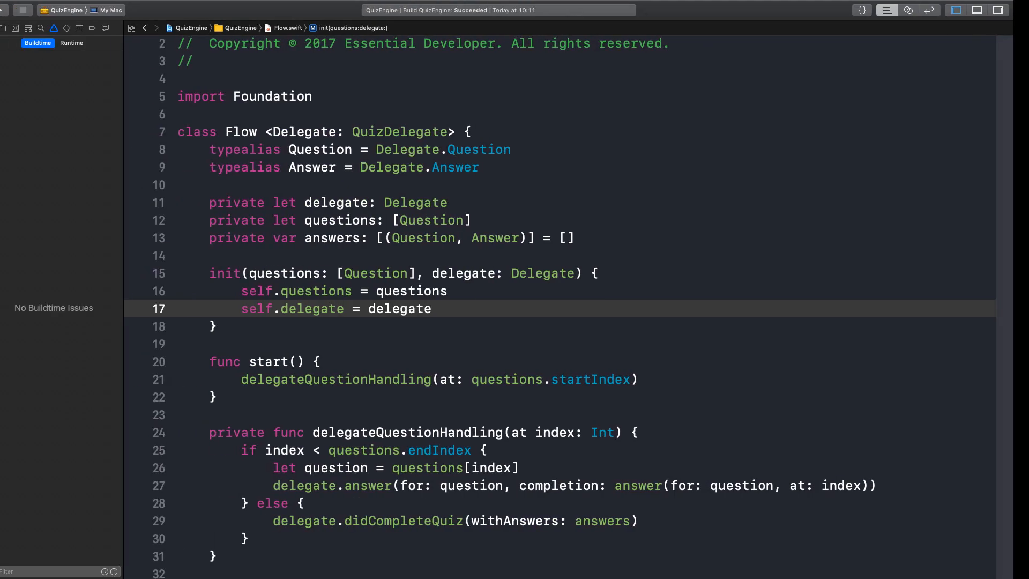
pyautogui.press('super+shift+o')
pyautogui.write('Quiz')
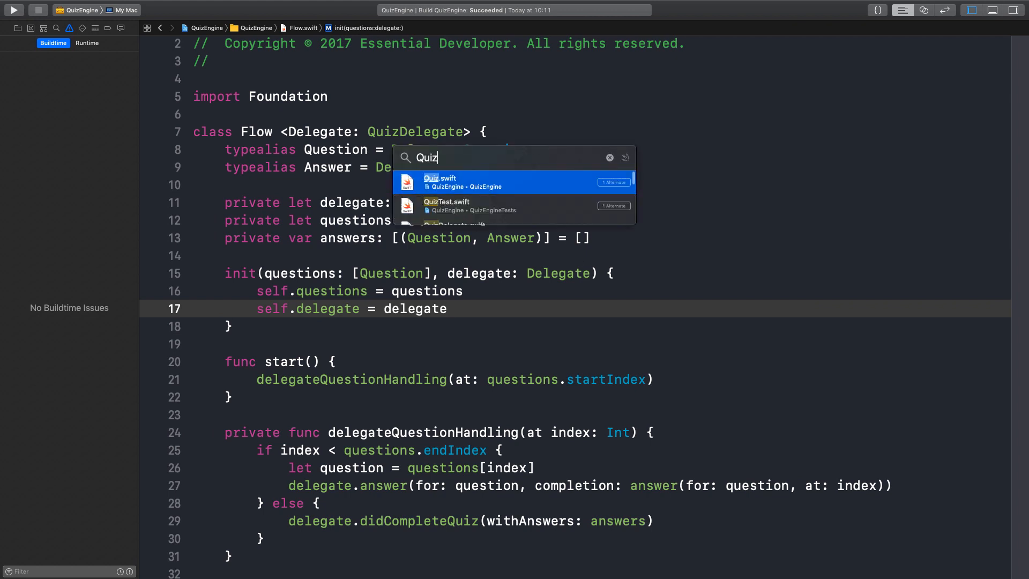
pyautogui.write('Dele')
pyautogui.press('Return')
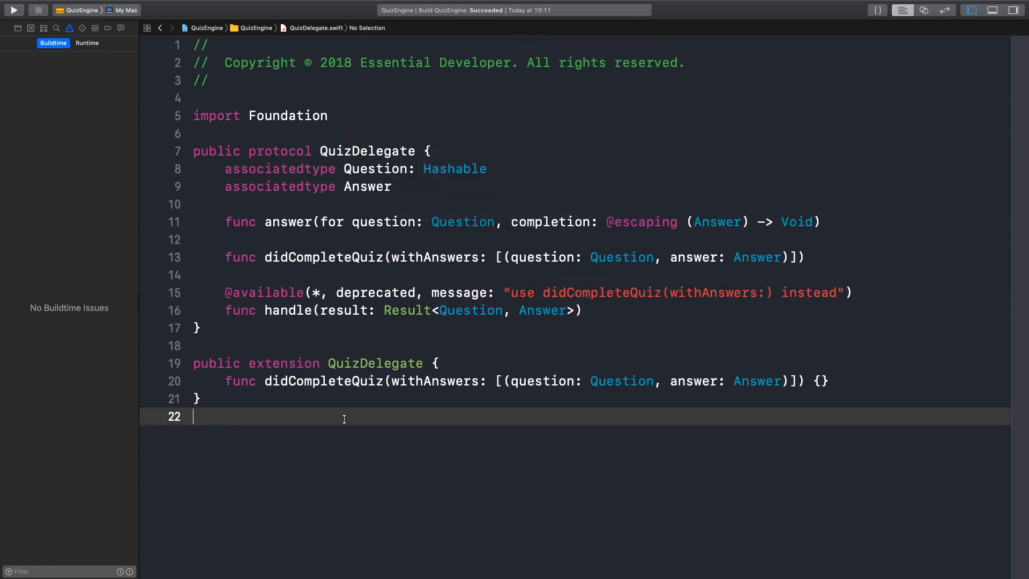
pyautogui.press('Up')
pyautogui.press('Up')
pyautogui.press('super+slash')
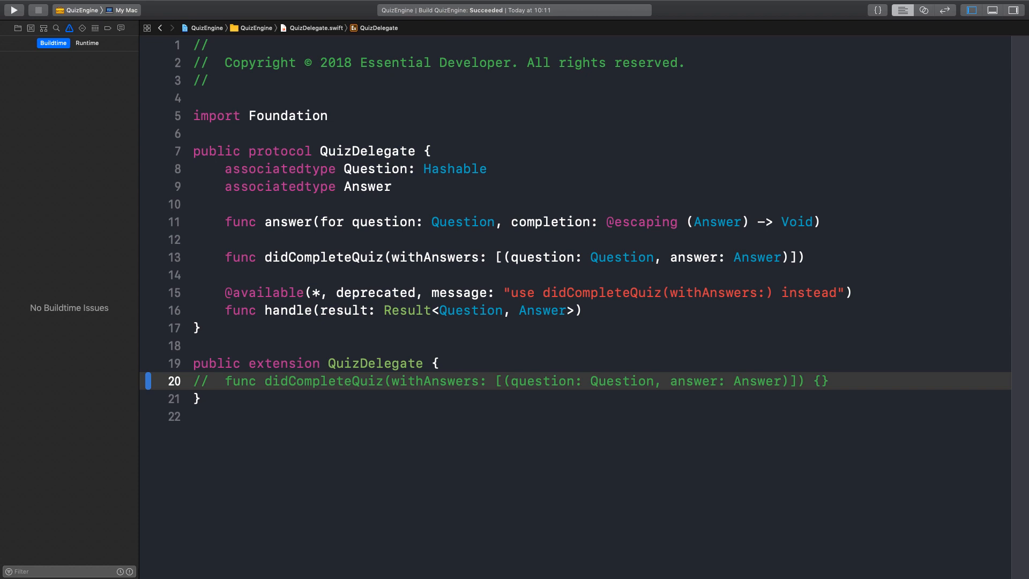
pyautogui.press('super+b')
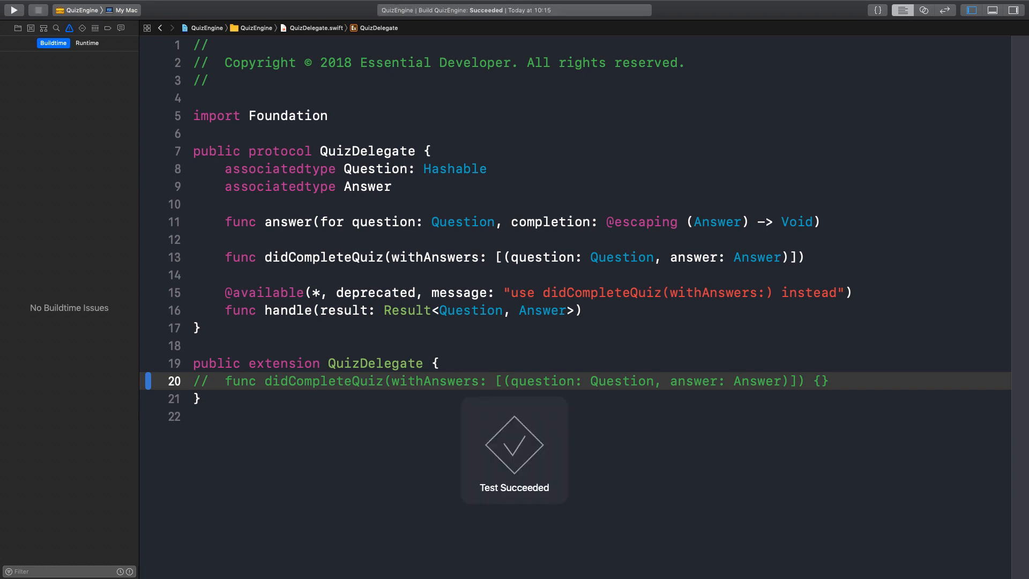
# Delete the commented line and the empty QuizDelegate extension, then commit as 'Removed redundant code'
pyautogui.press('super+shift+Left')
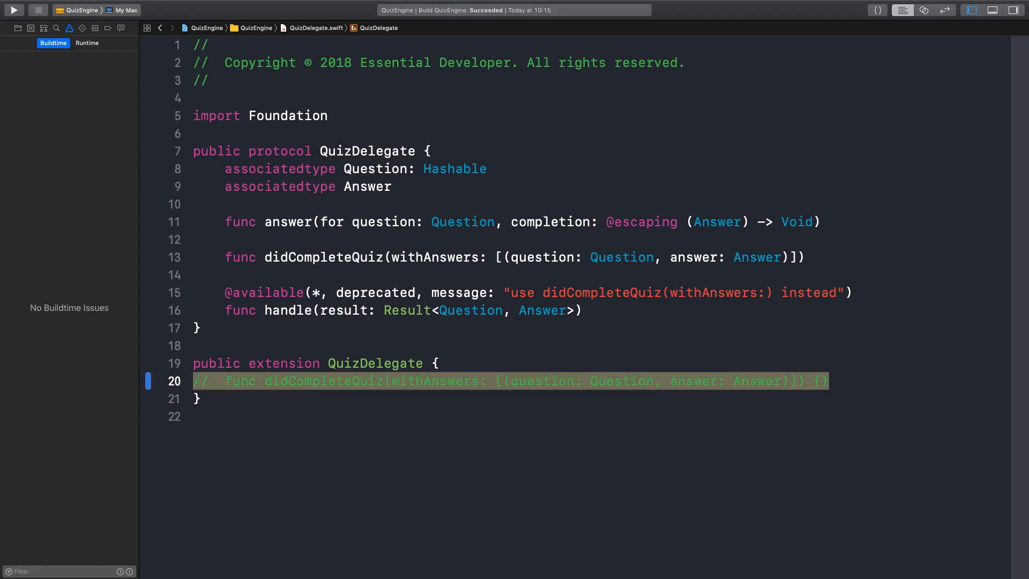
pyautogui.press('BackSpace')
pyautogui.click(379, 418)
pyautogui.hotkey('shift', 'Up')
pyautogui.hotkey('shift', 'Up')
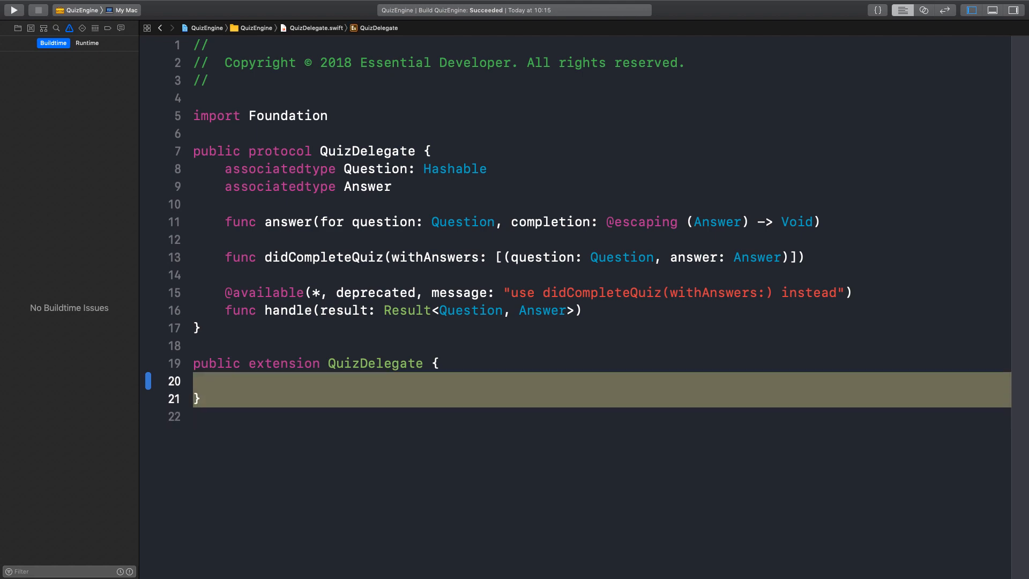
pyautogui.hotkey('shift', 'Up')
pyautogui.hotkey('shift', 'Up')
pyautogui.press('BackSpace')
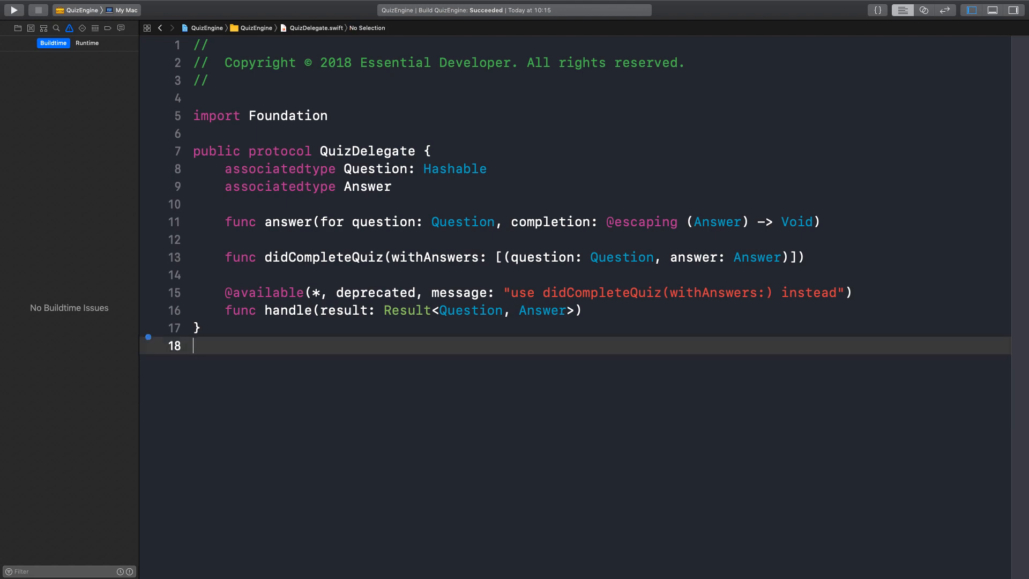
pyautogui.press('super+alt+c')
pyautogui.write('Removed')
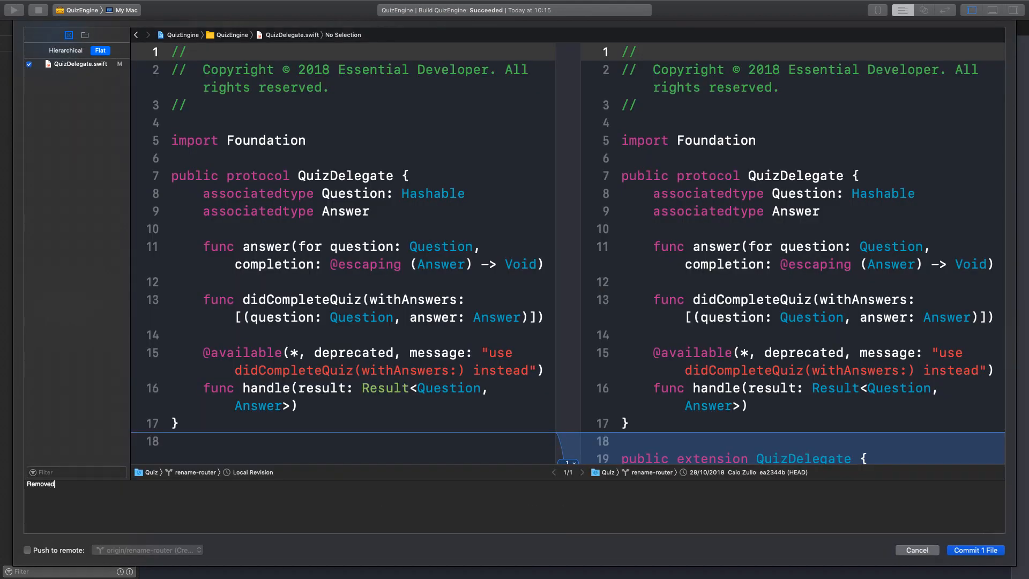
pyautogui.write(' redundant code')
pyautogui.press('super+Return')
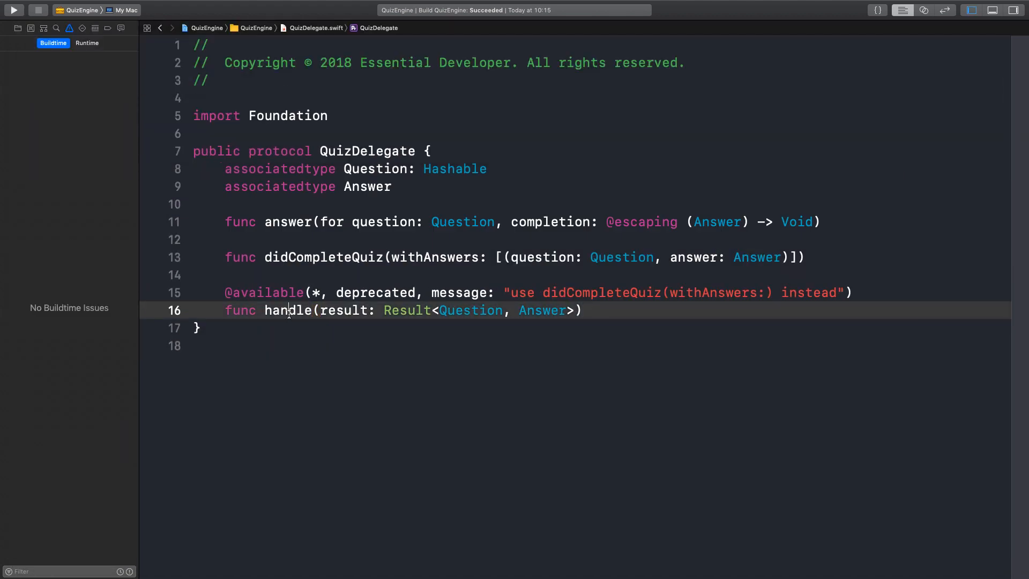
# Search the project for handle(result and delete the leftover empty stub in DeprecatedGame.swift
pyautogui.moveTo(288, 310); pyautogui.dragTo(365, 310)
pyautogui.press('super+shift+f')
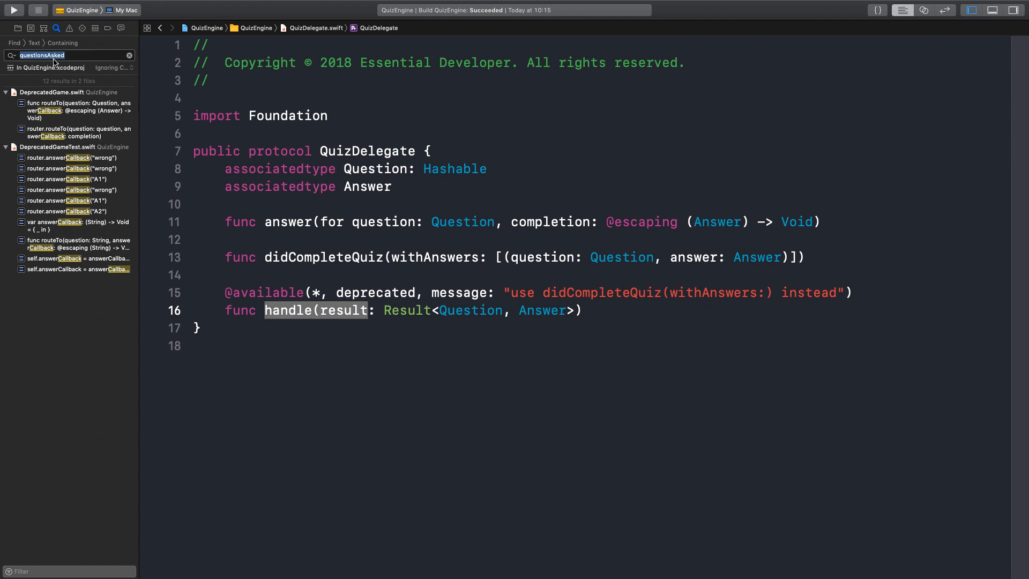
pyautogui.press('Return')
pyautogui.click(86, 108)
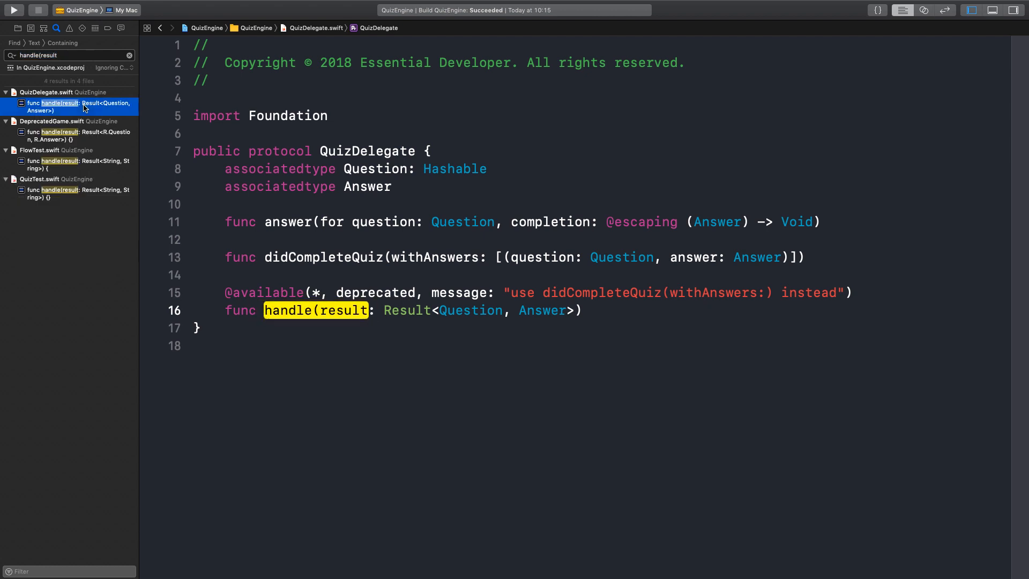
pyautogui.click(84, 134)
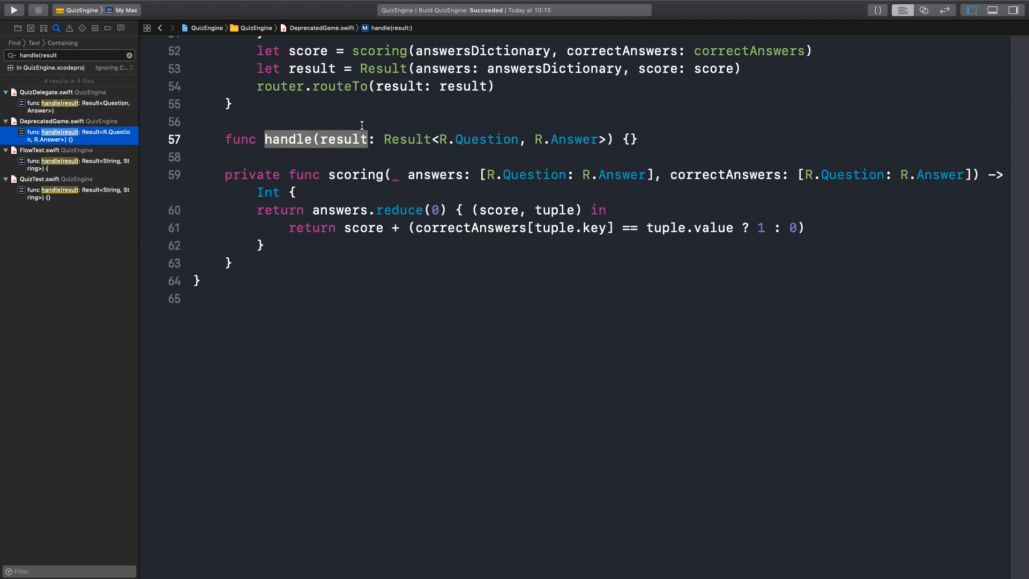
pyautogui.tripleClick(338, 142)
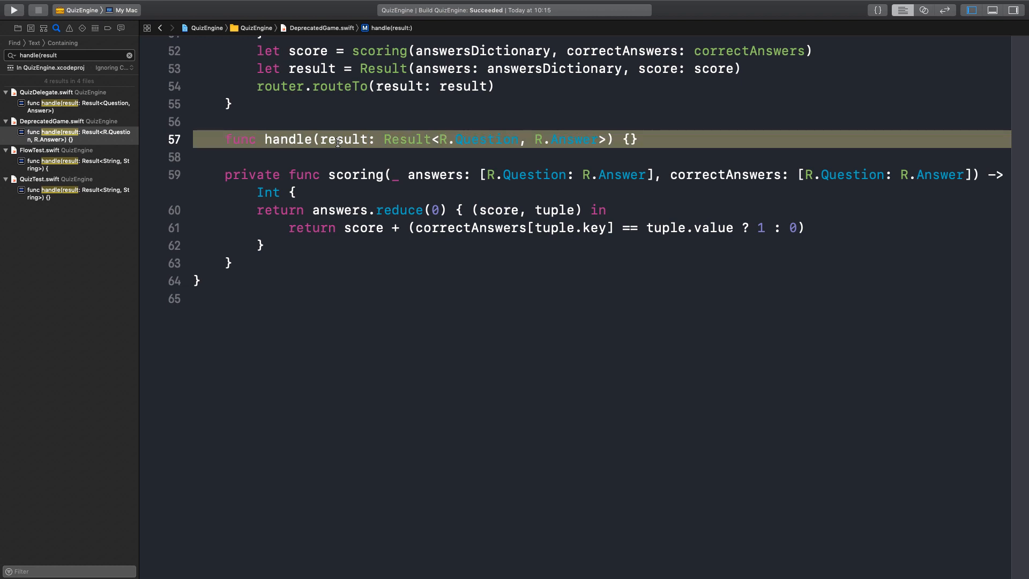
pyautogui.press('BackSpace')
pyautogui.press('BackSpace')
# Delete the deprecated handle(result:) declaration on lines 14–16 of the QuizDelegate protocol and run the tests
pyautogui.press('super+b')
pyautogui.press('super+shift+g')
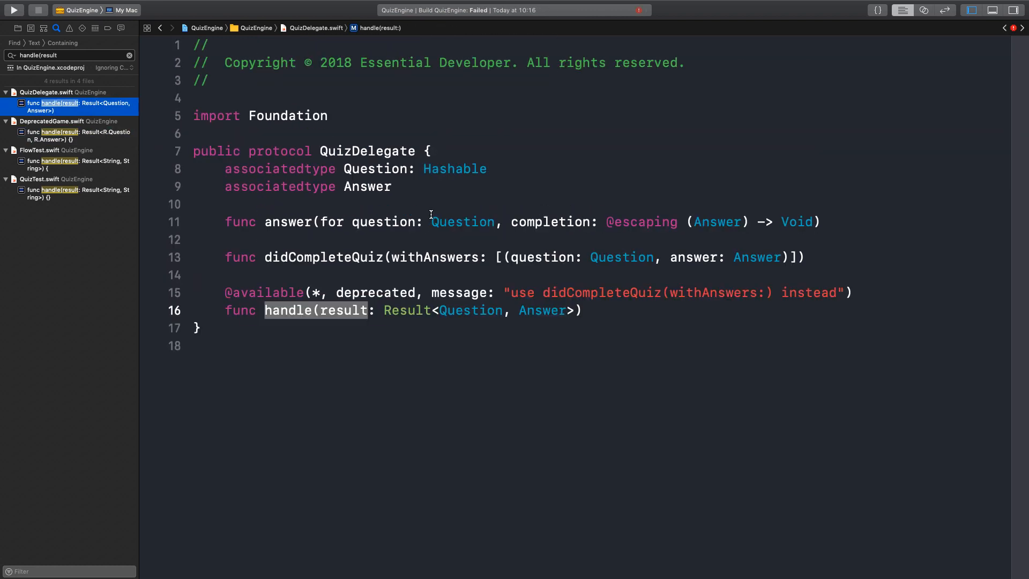
pyautogui.click(601, 307)
pyautogui.hotkey('shift', 'Up')
pyautogui.hotkey('shift', 'Up')
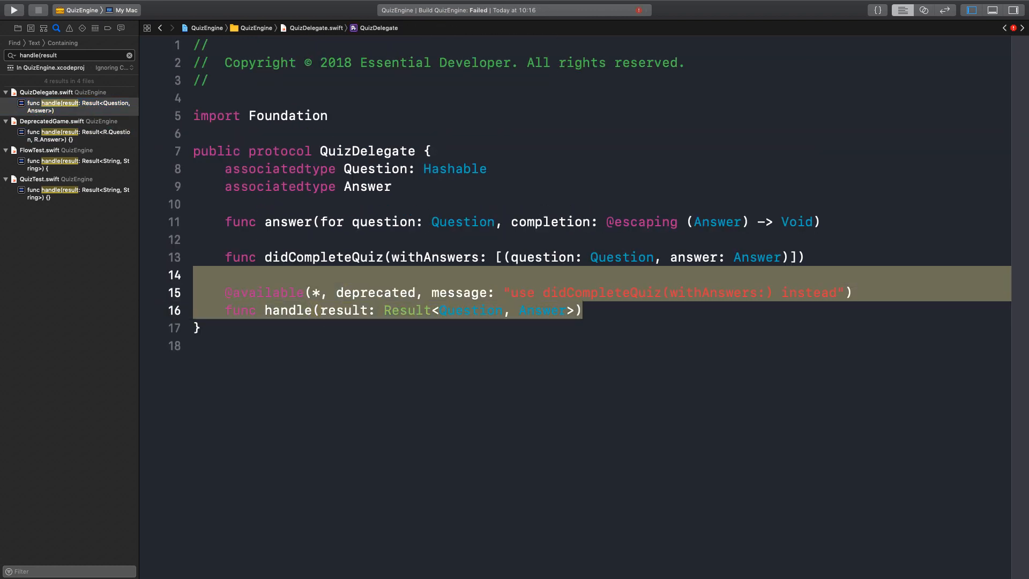
pyautogui.press('BackSpace')
pyautogui.press('super+u')
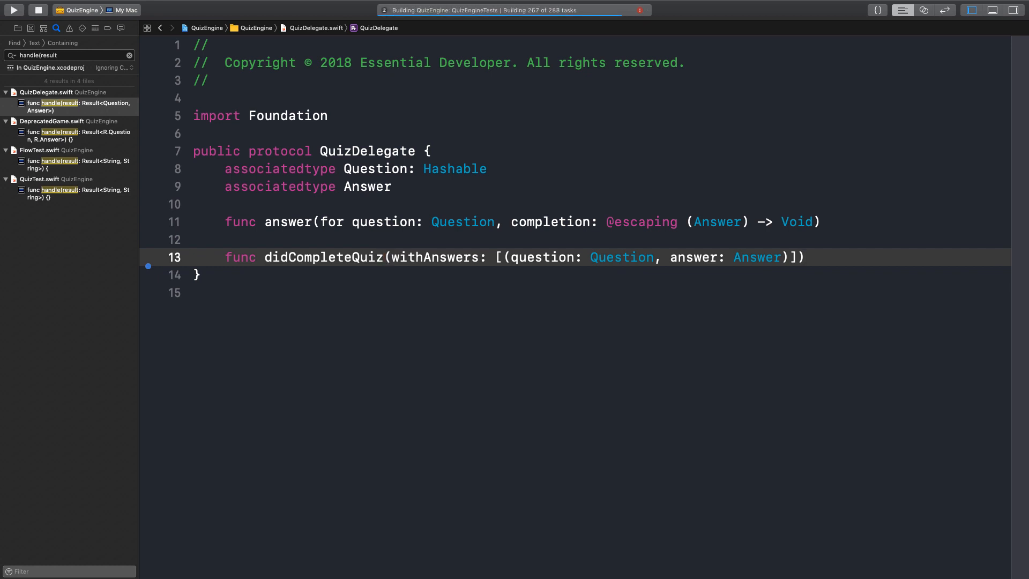
pyautogui.click(99, 139)
# Remove the handle(result:) function from FlowTest's DelegateSpy, confirming tests pass first
pyautogui.click(89, 167)
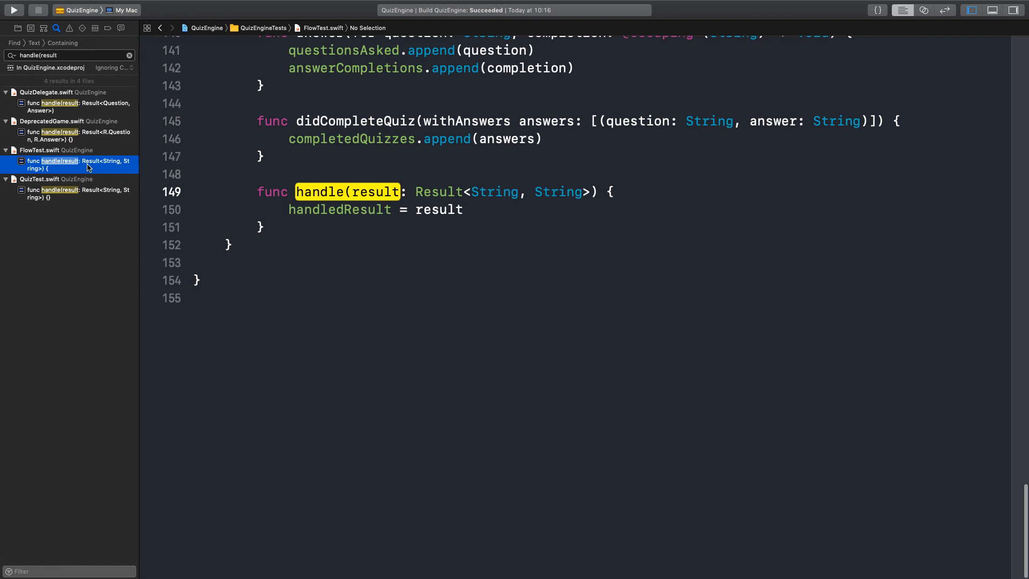
pyautogui.scroll(5, 416, 239)
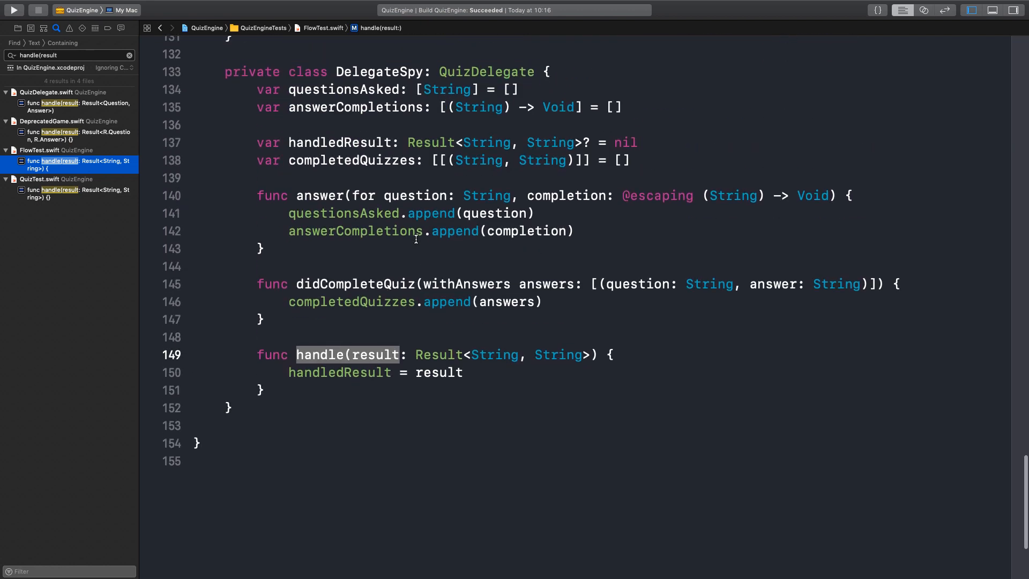
pyautogui.click(361, 383)
pyautogui.press('super+slash')
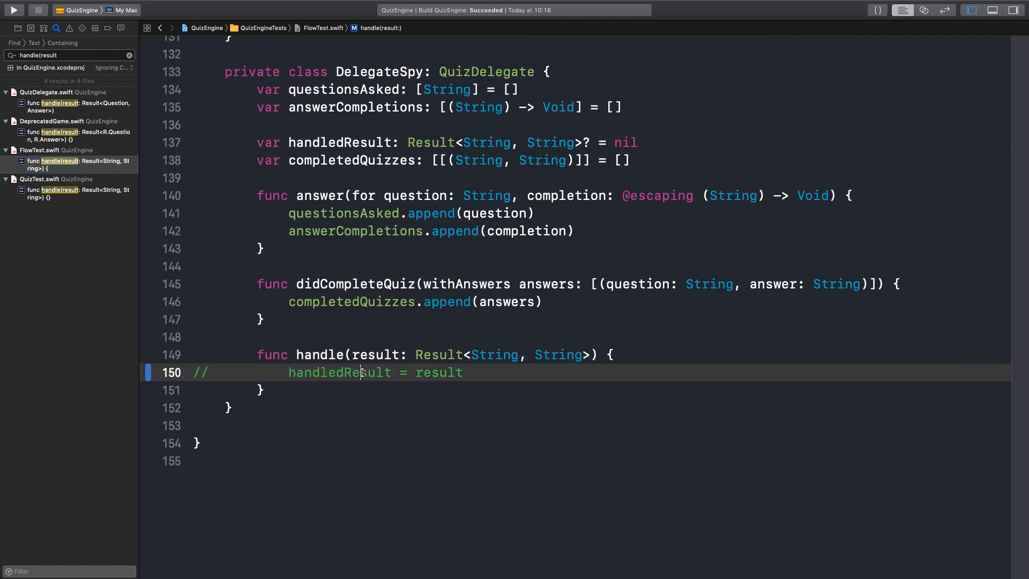
pyautogui.press('super+u')
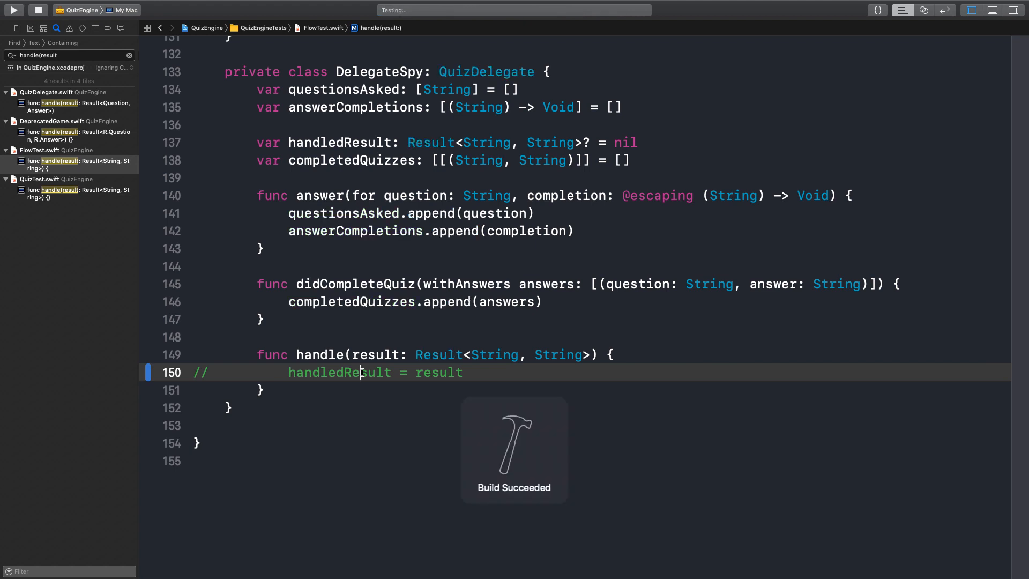
pyautogui.click(356, 386)
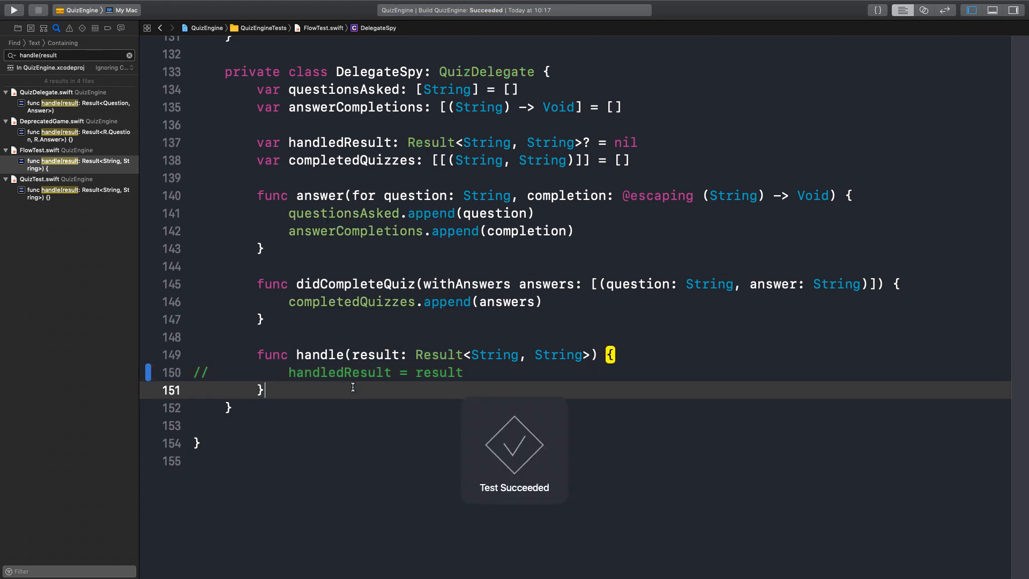
pyautogui.hotkey('shift', 'Up')
pyautogui.hotkey('shift', 'Up')
pyautogui.hotkey('shift', 'Up')
pyautogui.hotkey('shift', 'Up')
pyautogui.press('BackSpace')
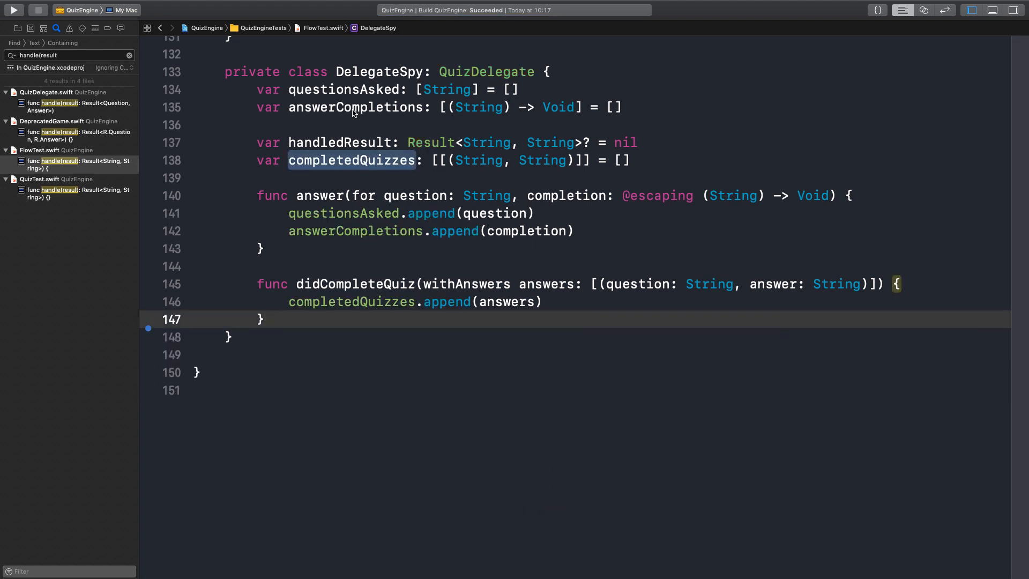
# Remove the handledResult property from the FlowTest spy with tests still passing
pyautogui.click(335, 142)
pyautogui.press('super+slash')
pyautogui.press('super+u')
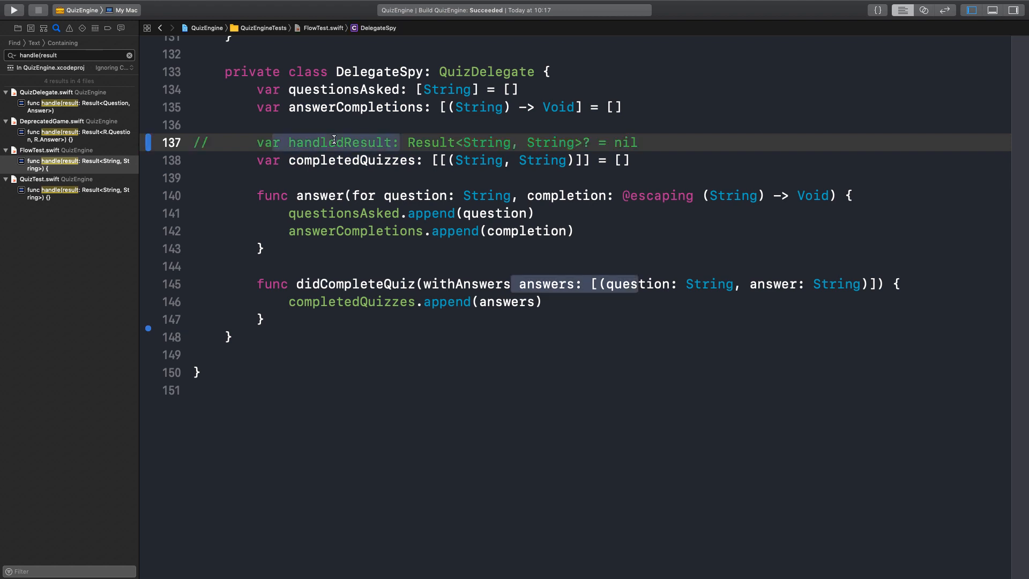
pyautogui.hotkey('shift', 'Up')
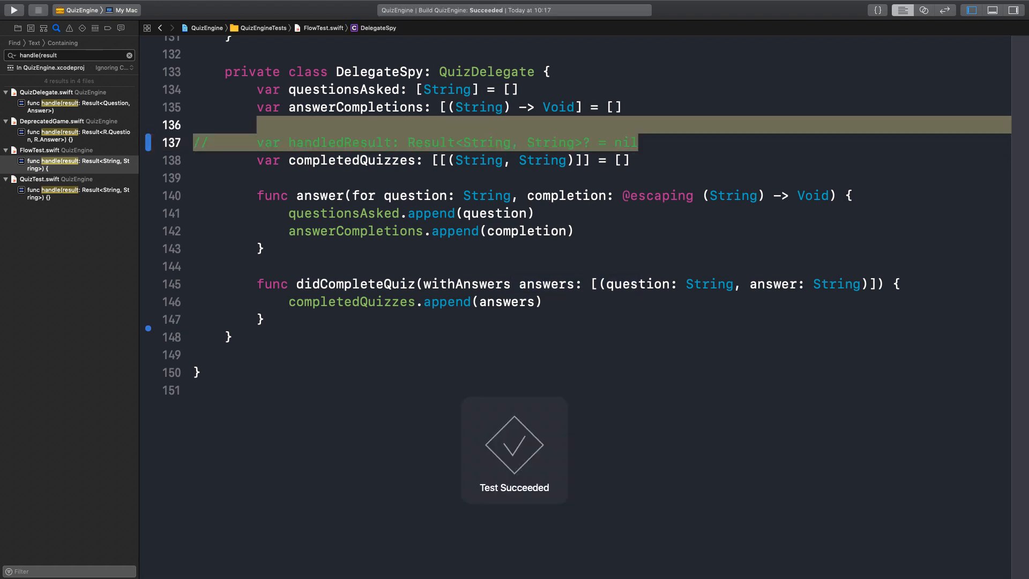
pyautogui.press('BackSpace')
pyautogui.press('super+u')
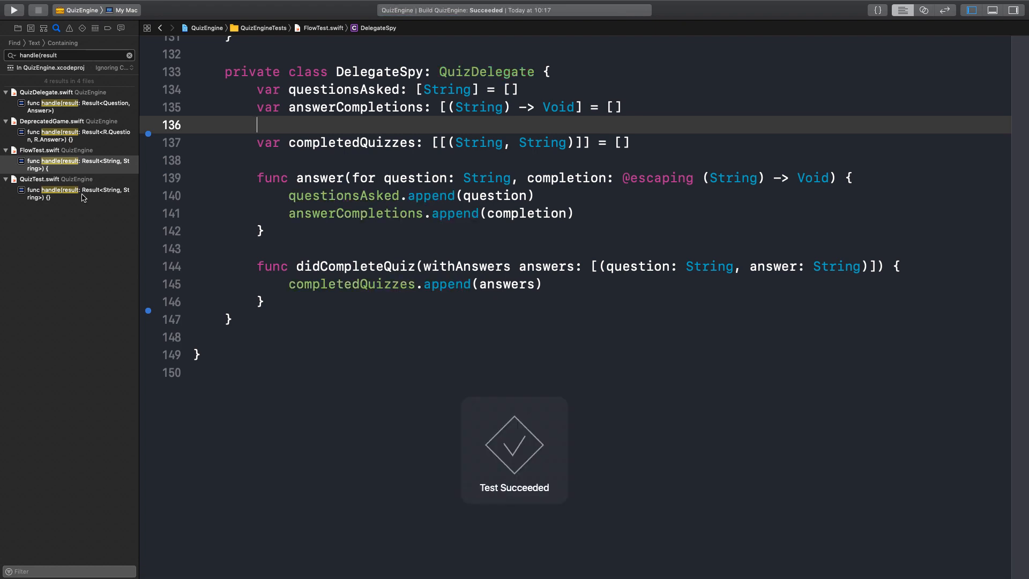
# Delete the empty handle function in QuizTest.swift, run tests and rerun the search to find no matches
pyautogui.click(81, 194)
pyautogui.press('super+Right')
pyautogui.hotkey('shift', 'Up')
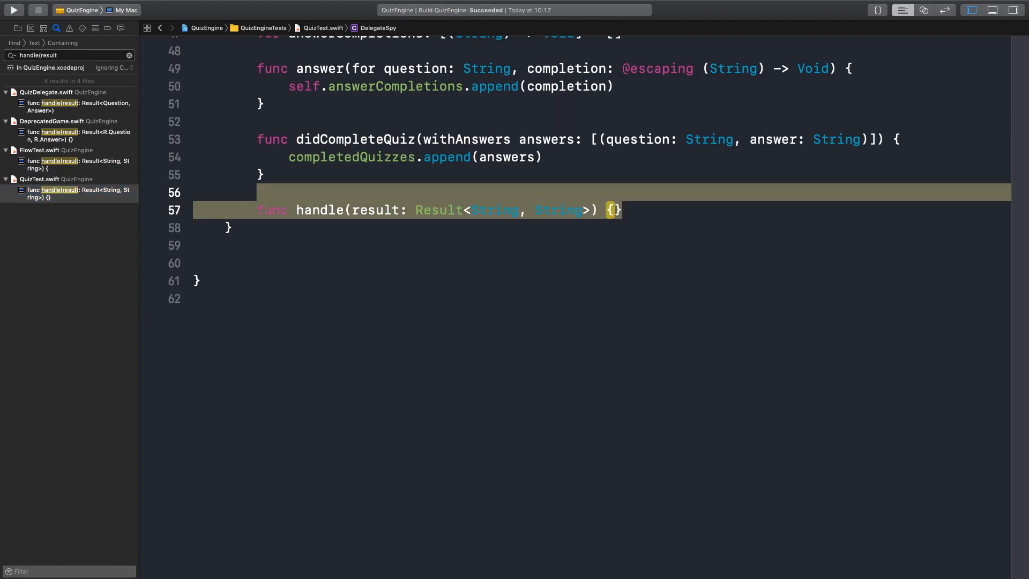
pyautogui.hotkey('shift', 'Up')
pyautogui.press('BackSpace')
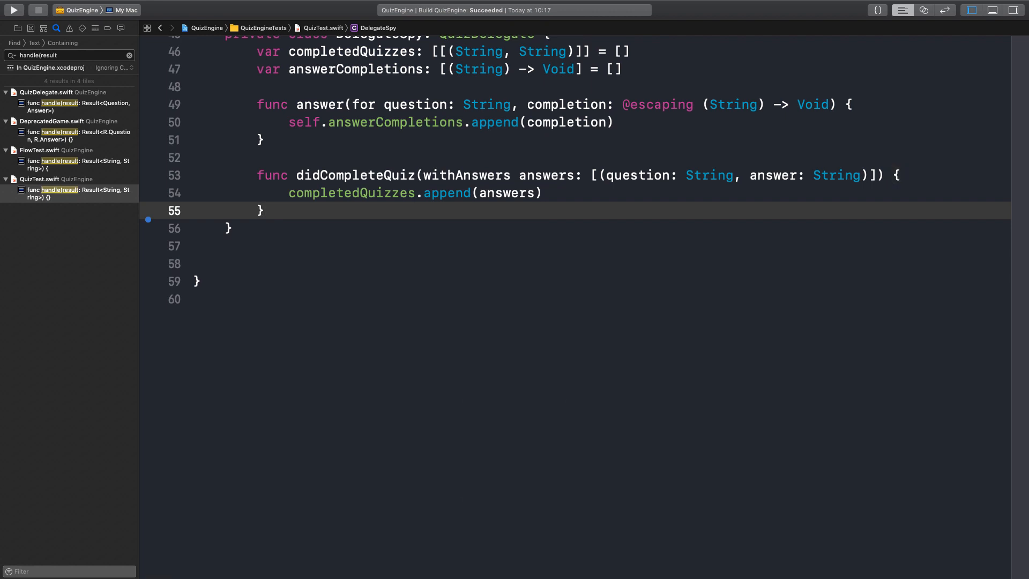
pyautogui.press('super+u')
pyautogui.click(90, 53)
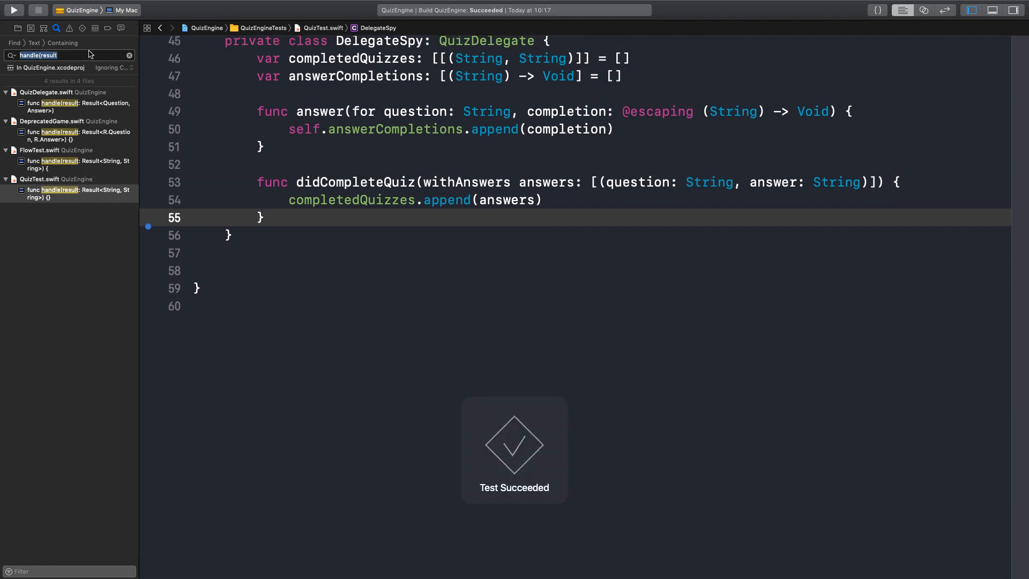
pyautogui.press('Return')
pyautogui.click(297, 220)
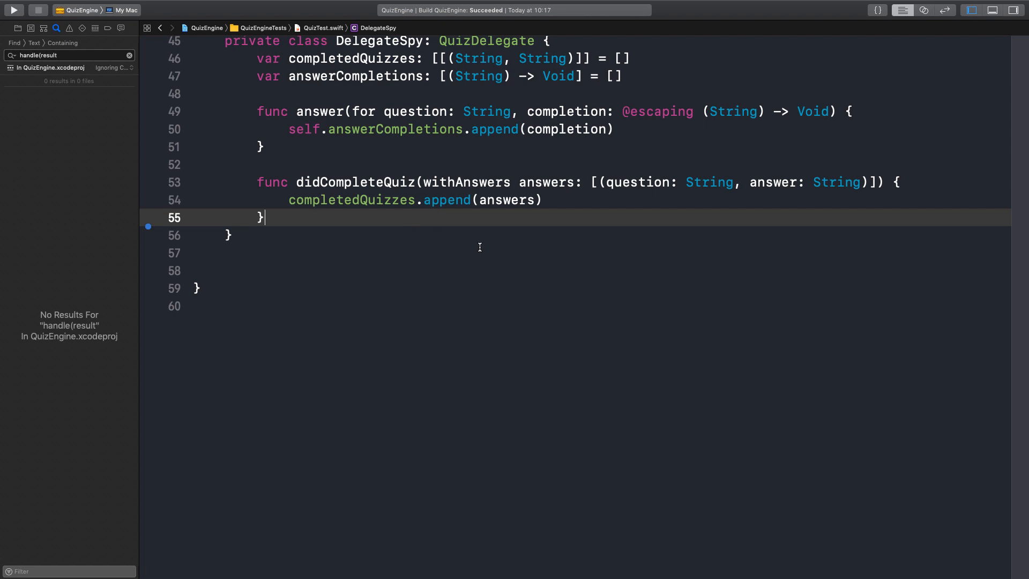
# Run git add . and git commit --amend --no-edit to fold 4 files into 'Removed redundant code'
pyautogui.press('super+Tab')
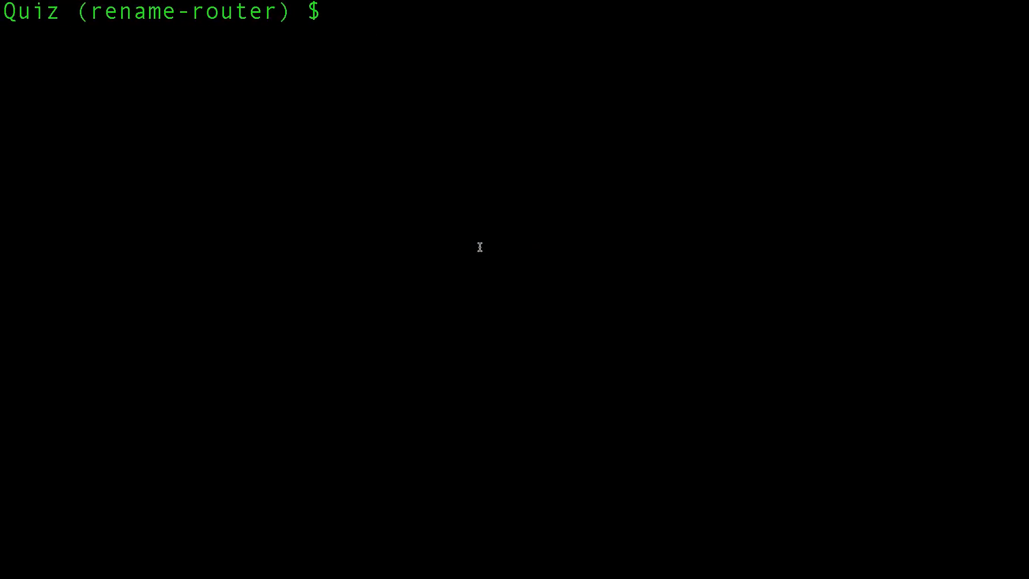
pyautogui.write('git add .')
pyautogui.press('Return')
pyautogui.write('git com')
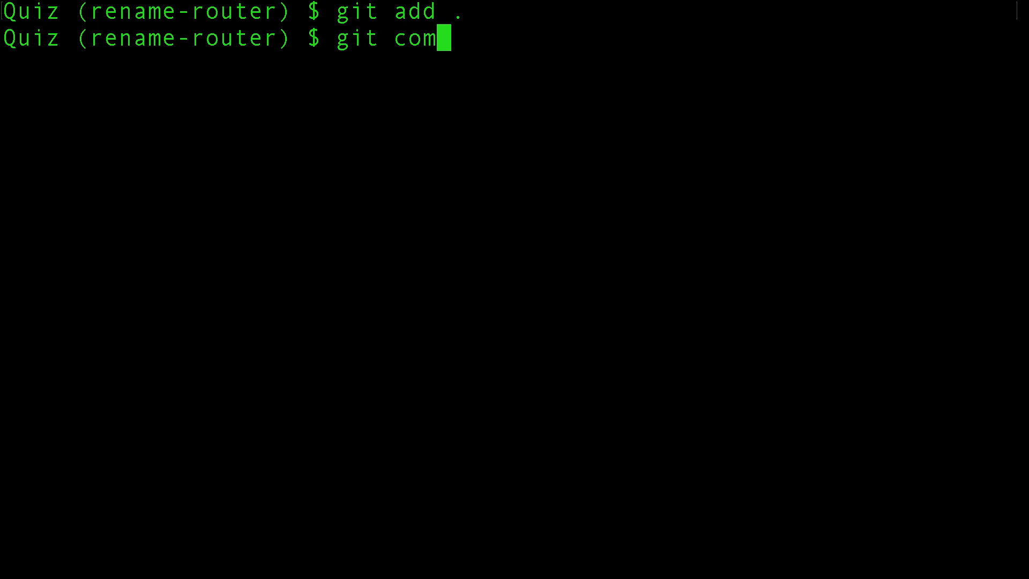
pyautogui.write('mit --amend --no-edit')
pyautogui.press('Return')
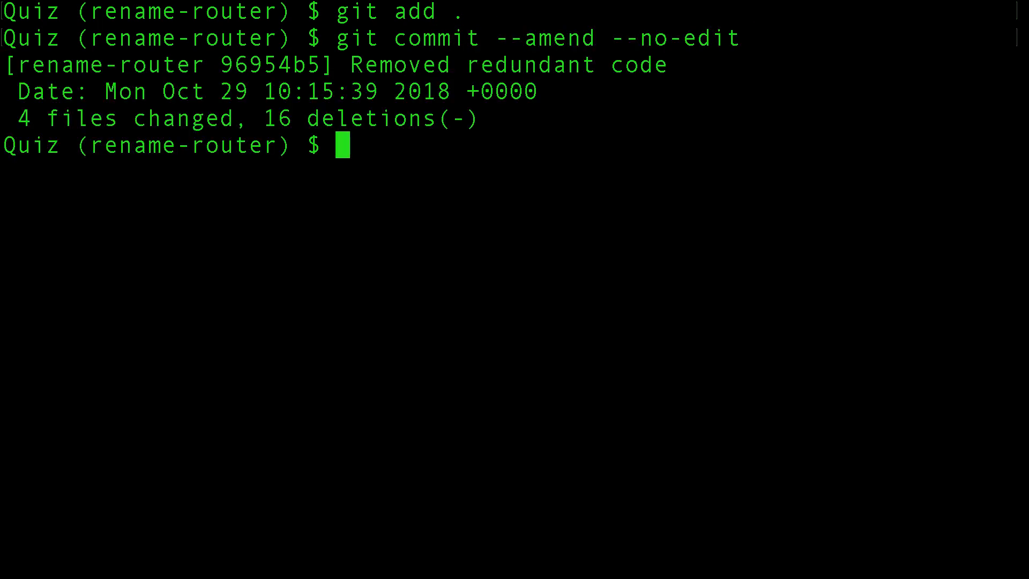
pyautogui.press('super+Tab')
pyautogui.press('super+Tab')
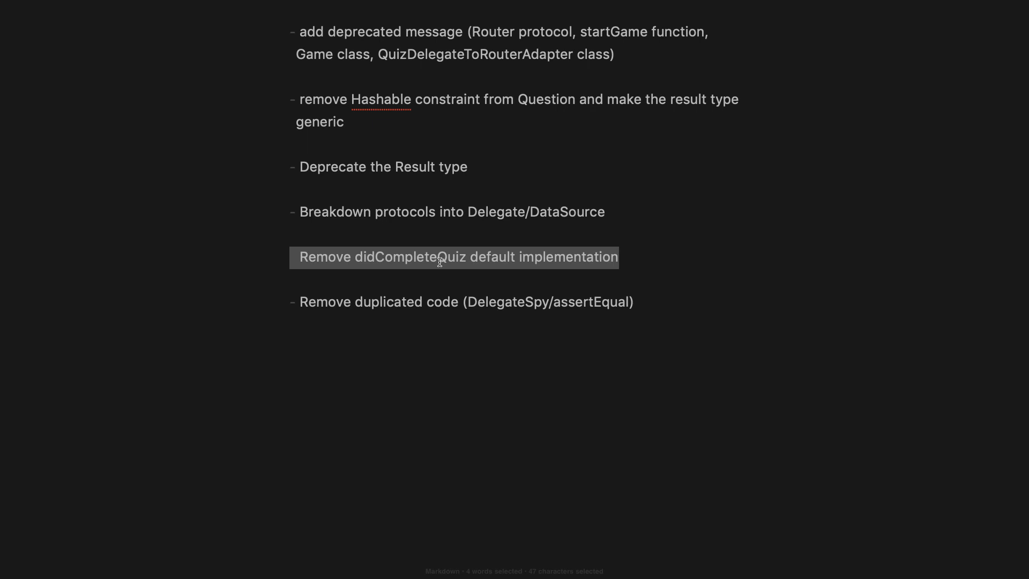
# Delete the finished didCompleteQuiz todo item and select 'Hashable' in the next item
pyautogui.press('BackSpace')
pyautogui.press('BackSpace')
pyautogui.press('BackSpace')
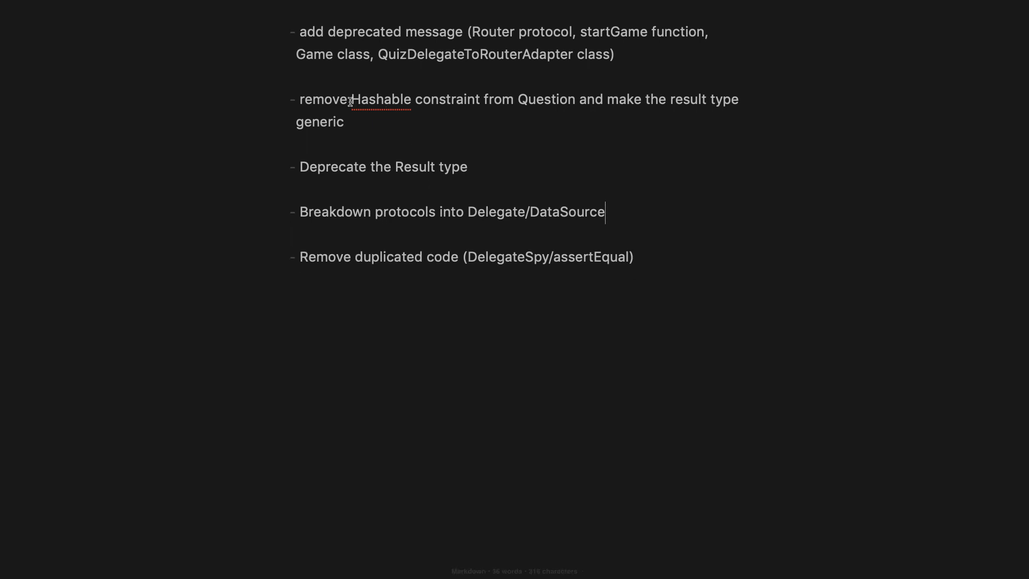
pyautogui.doubleClick(377, 99)
# Remove the Hashable constraint from Question in QuizDelegate.swift and run the tests
pyautogui.hotkey('ctrl', 'Left')
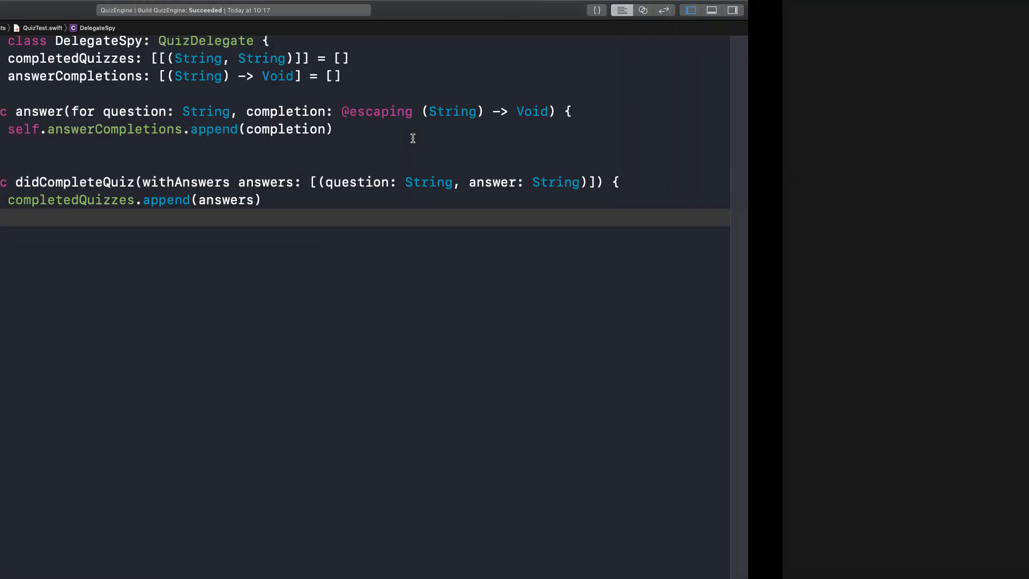
pyautogui.press('super+shift+o')
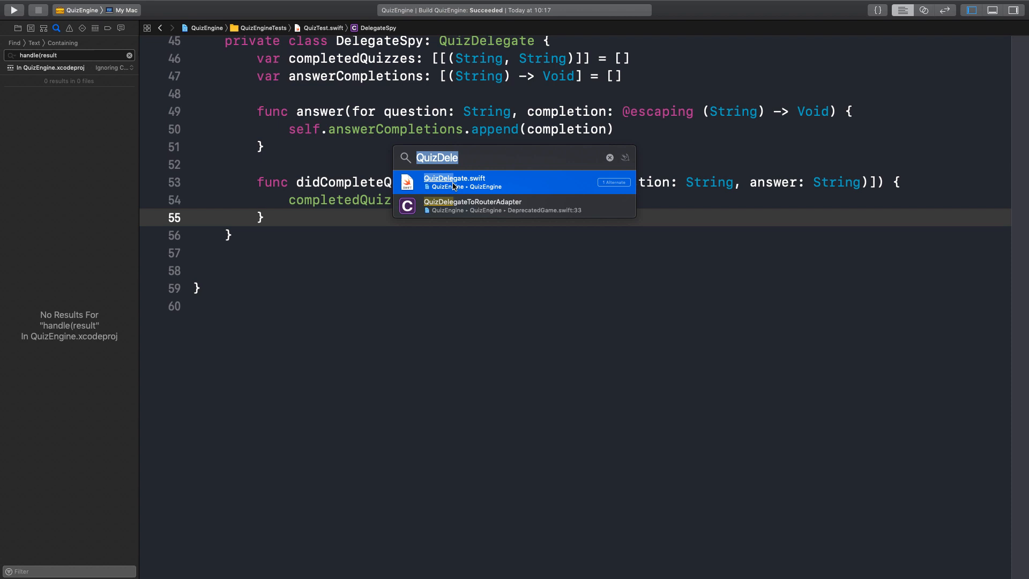
pyautogui.click(455, 185)
pyautogui.doubleClick(457, 170)
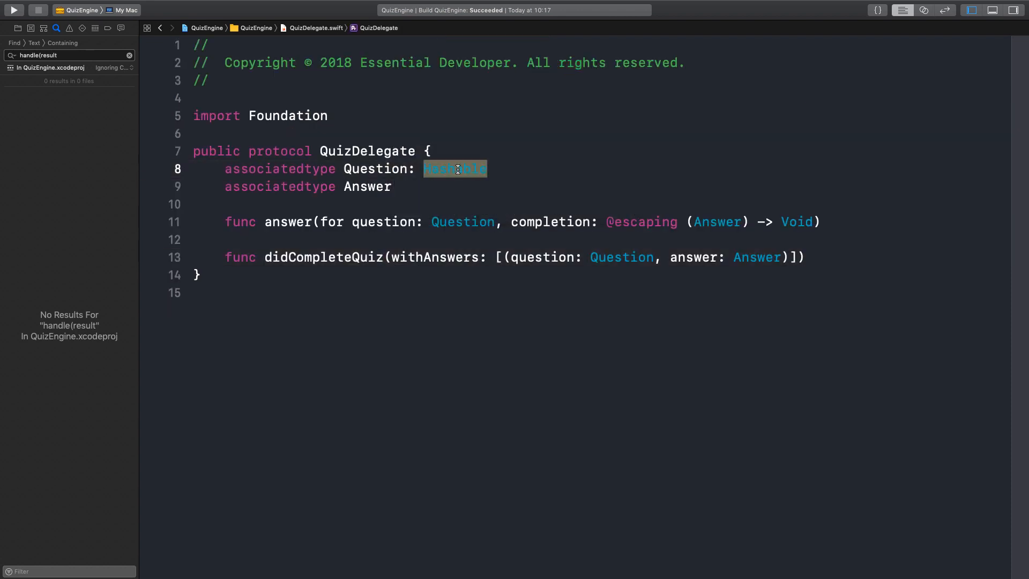
pyautogui.press('BackSpace')
pyautogui.press('super+u')
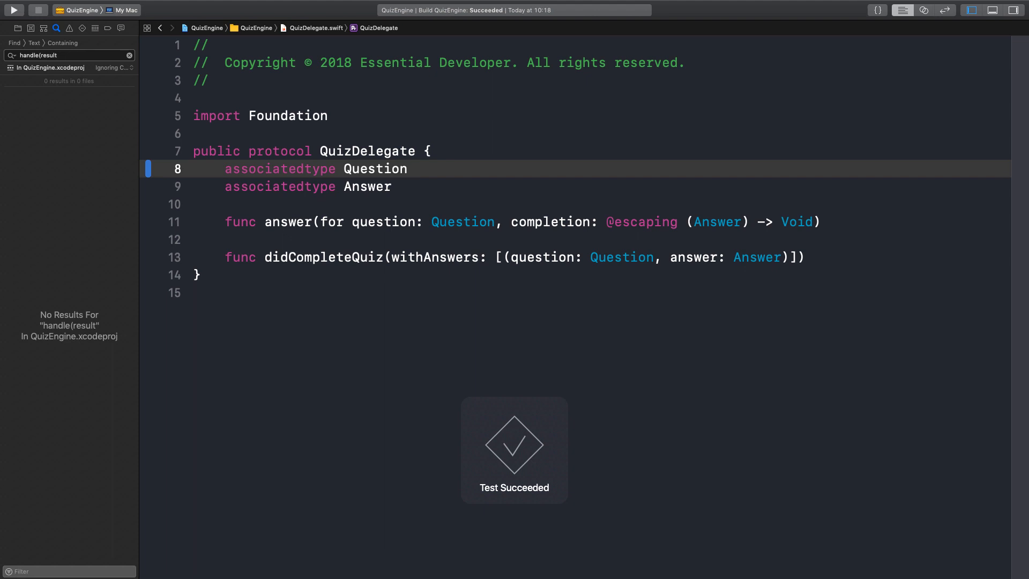
# Commit the one-file QuizDelegate.swift change with a message about removing Hashable
pyautogui.press('super+alt+c')
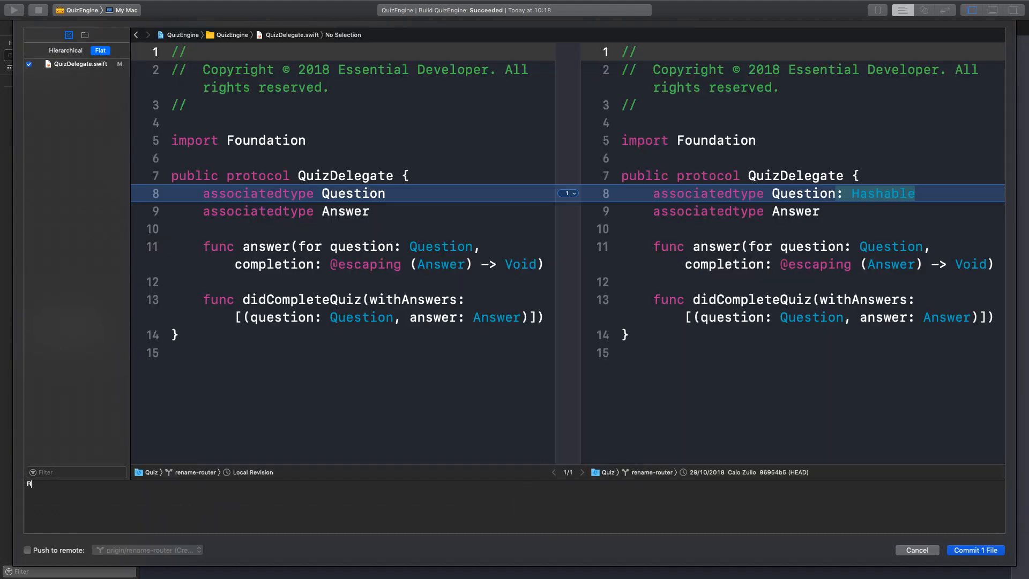
pyautogui.write('dundant type constraint')
pyautogui.click(988, 551)
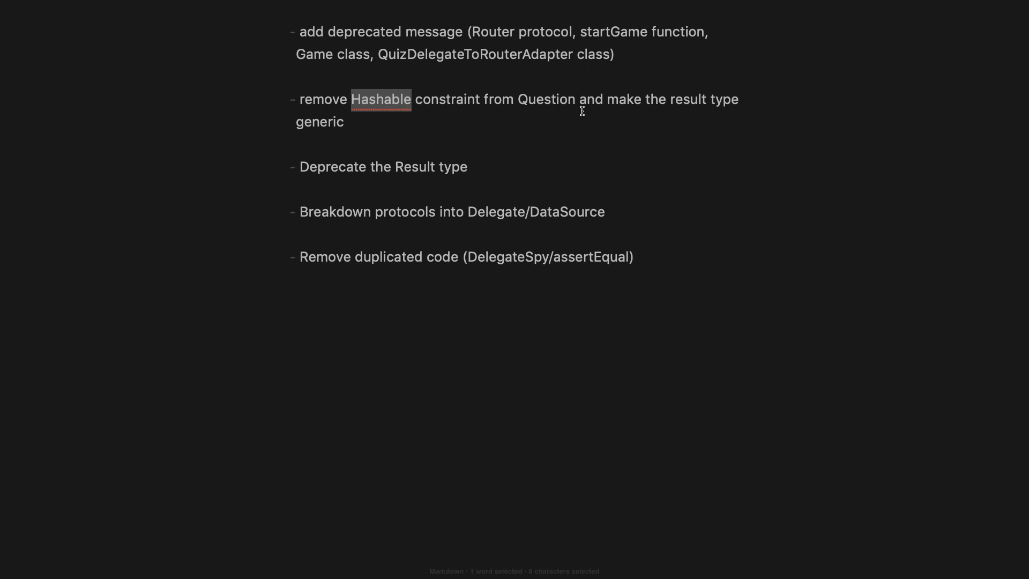
# Delete the completed Hashable todo item, leaving 'Deprecate the Result type' next, and return to Xcode
pyautogui.click(581, 108)
pyautogui.press('Down')
pyautogui.hotkey('shift', 'Up')
pyautogui.hotkey('shift', 'Up')
pyautogui.press('BackSpace')
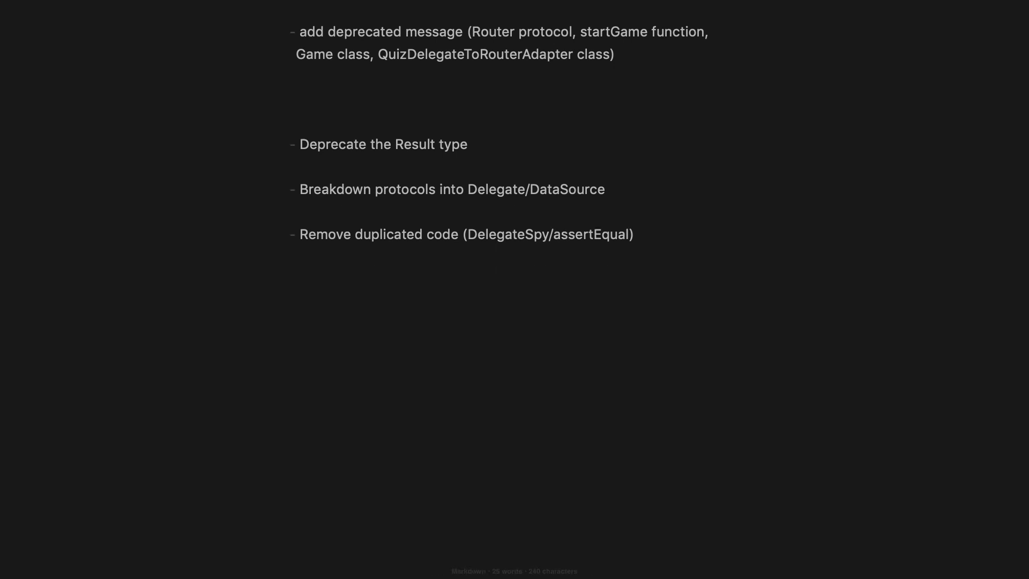
pyautogui.press('BackSpace')
pyautogui.press('BackSpace')
pyautogui.press('Down')
pyautogui.press('Down')
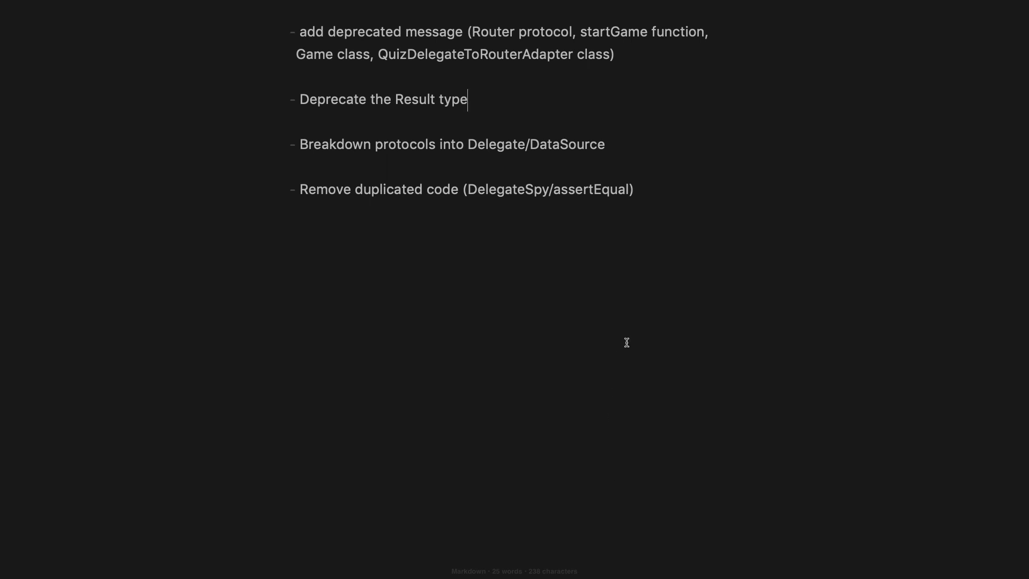
pyautogui.press('super+Tab')
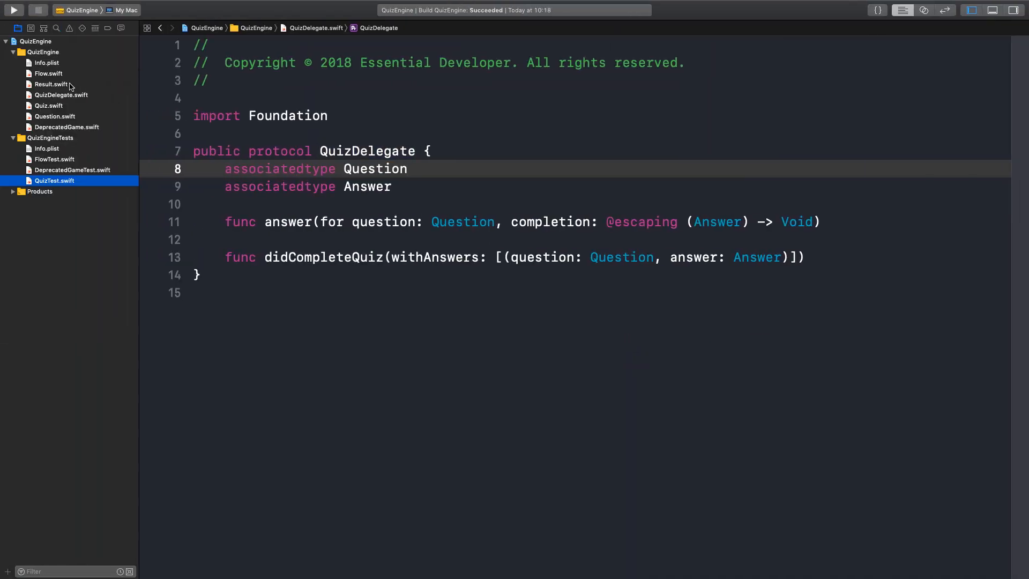
pyautogui.click(73, 84)
pyautogui.click(290, 136)
pyautogui.press('Return')
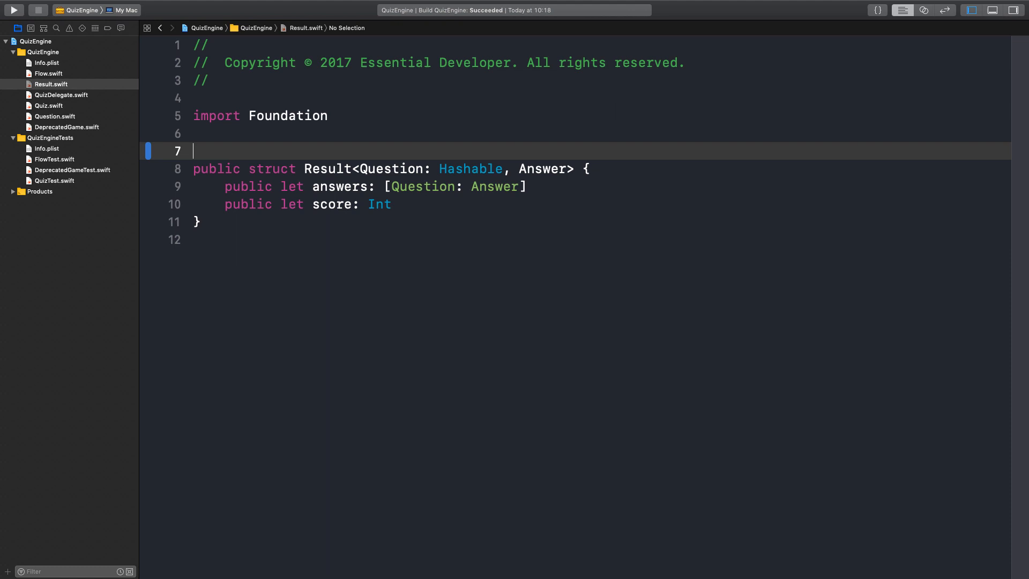
pyautogui.write('@available(*, ')
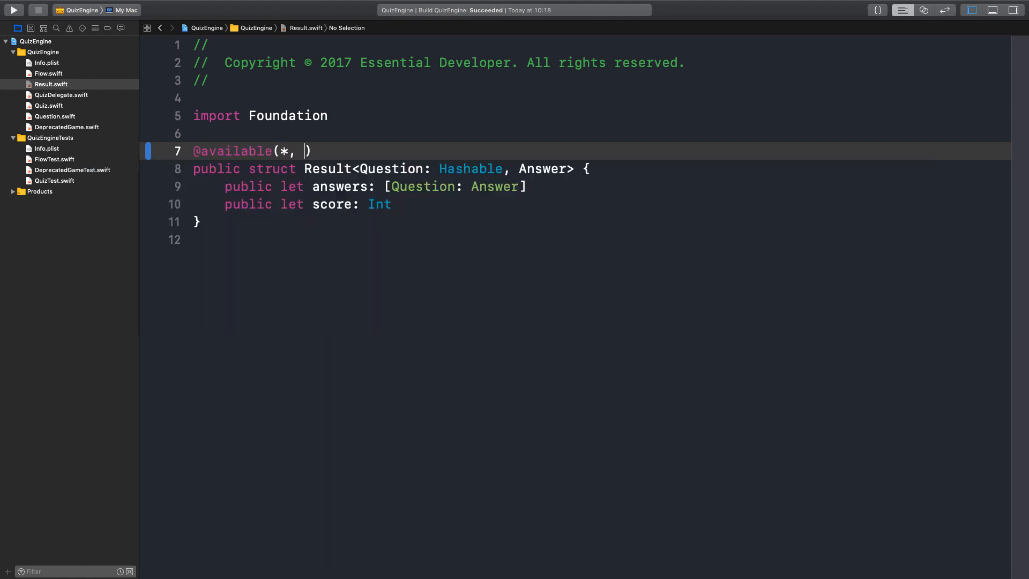
pyautogui.write('deprecated')
pyautogui.press('super+u')
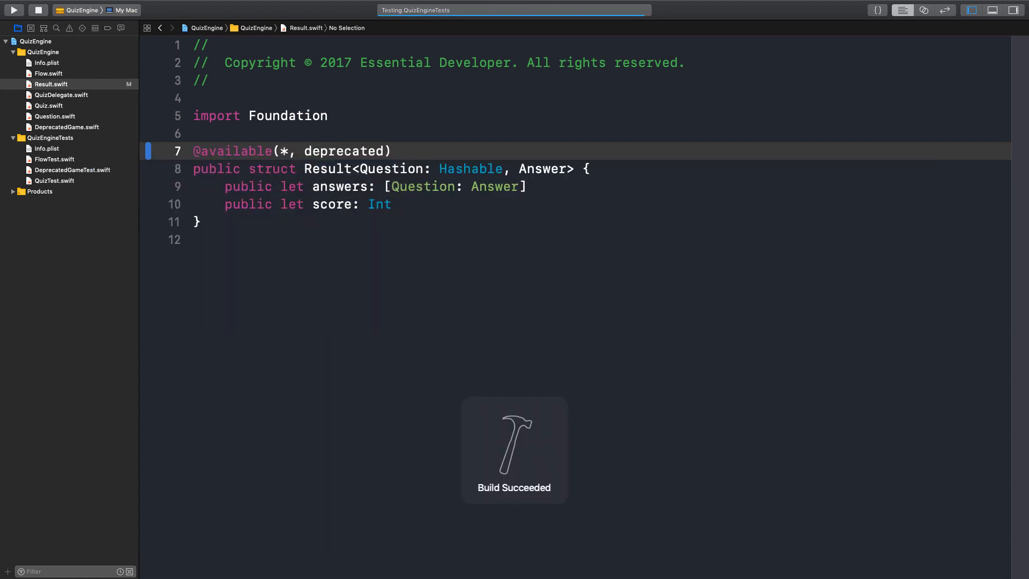
# Move the deprecated Result struct into DeprecatedGame.swift after the Router protocol and run the tests
pyautogui.doubleClick(320, 169)
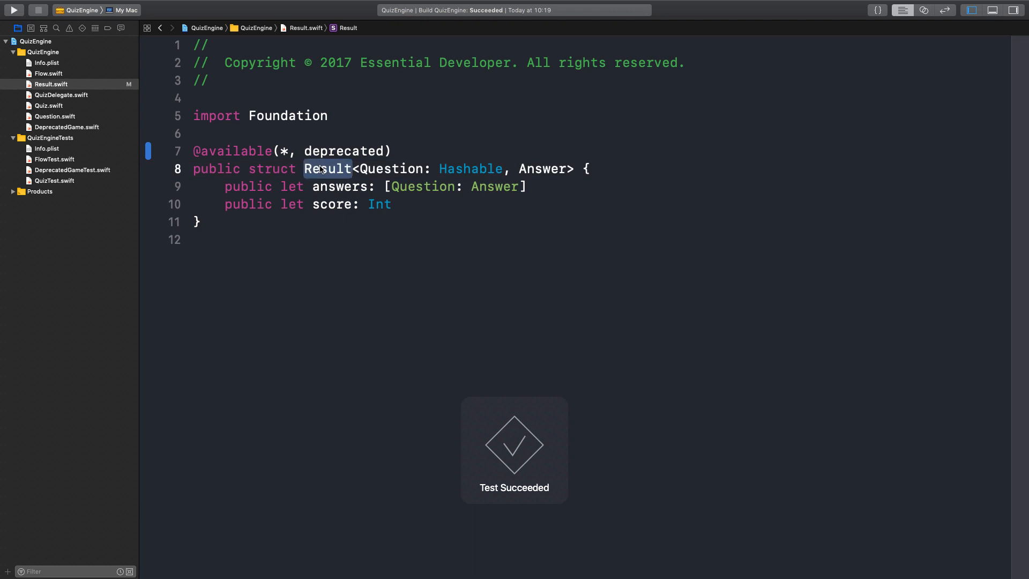
pyautogui.click(256, 152)
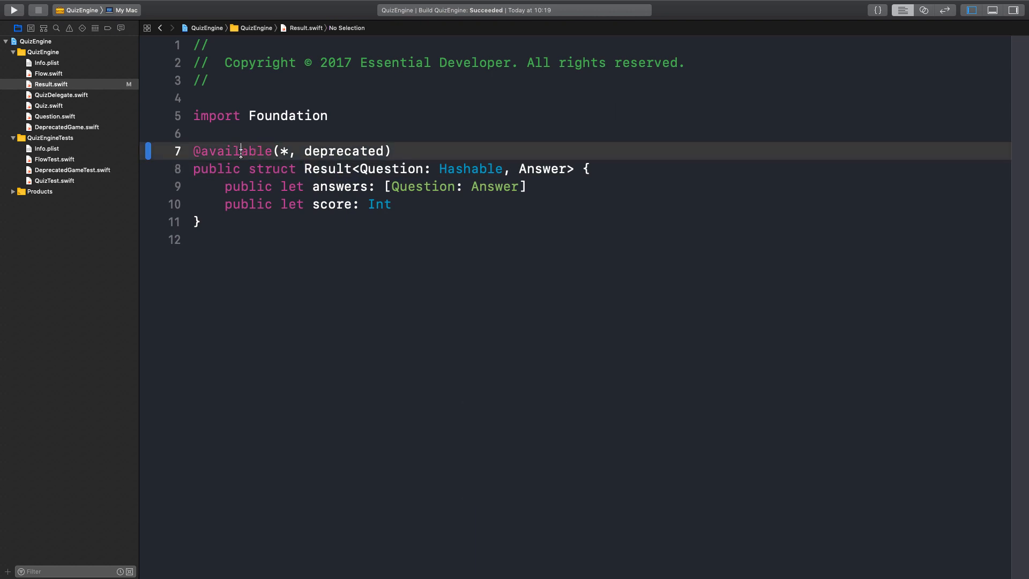
pyautogui.moveTo(240, 152); pyautogui.dragTo(238, 235)
pyautogui.press('super+c')
pyautogui.press('BackSpace')
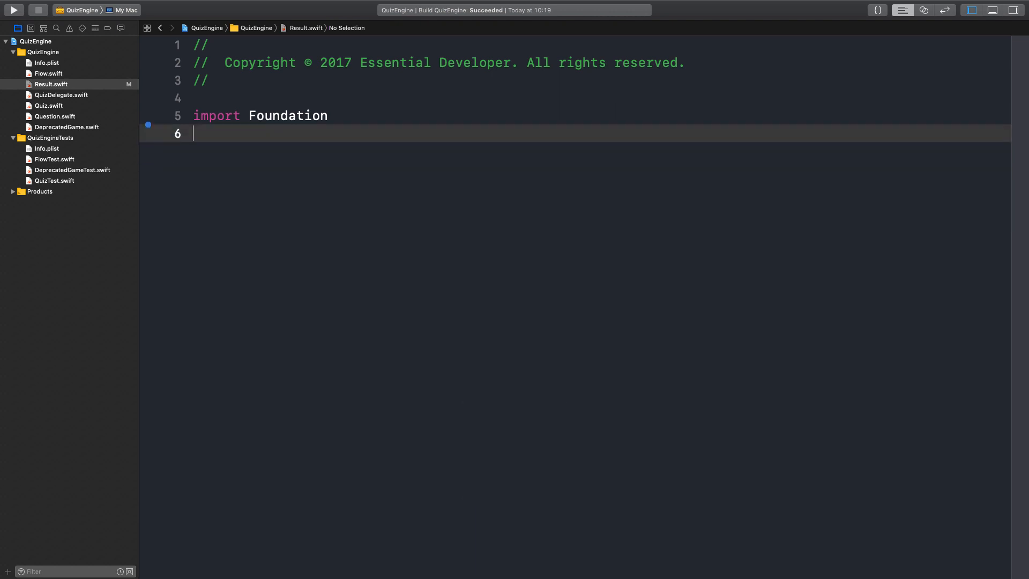
pyautogui.click(72, 127)
pyautogui.scroll(5, 380, 169)
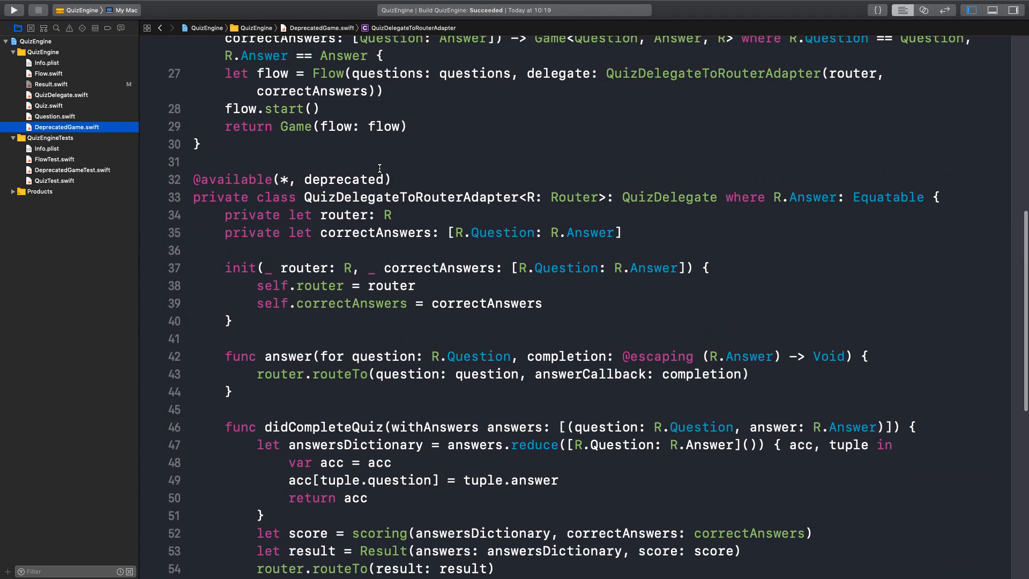
pyautogui.scroll(5, 380, 169)
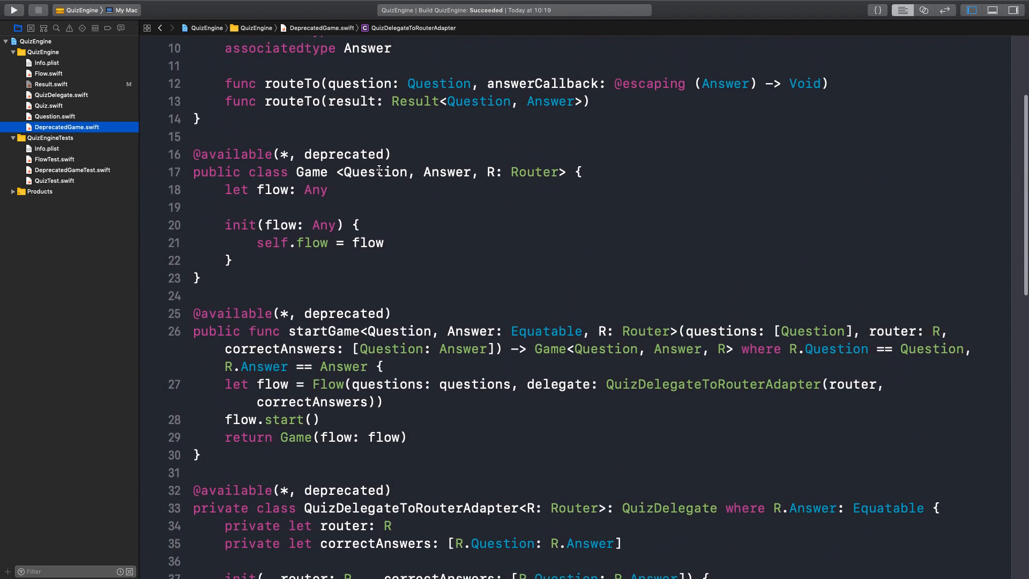
pyautogui.click(343, 136)
pyautogui.press('super+v')
pyautogui.press('super+u')
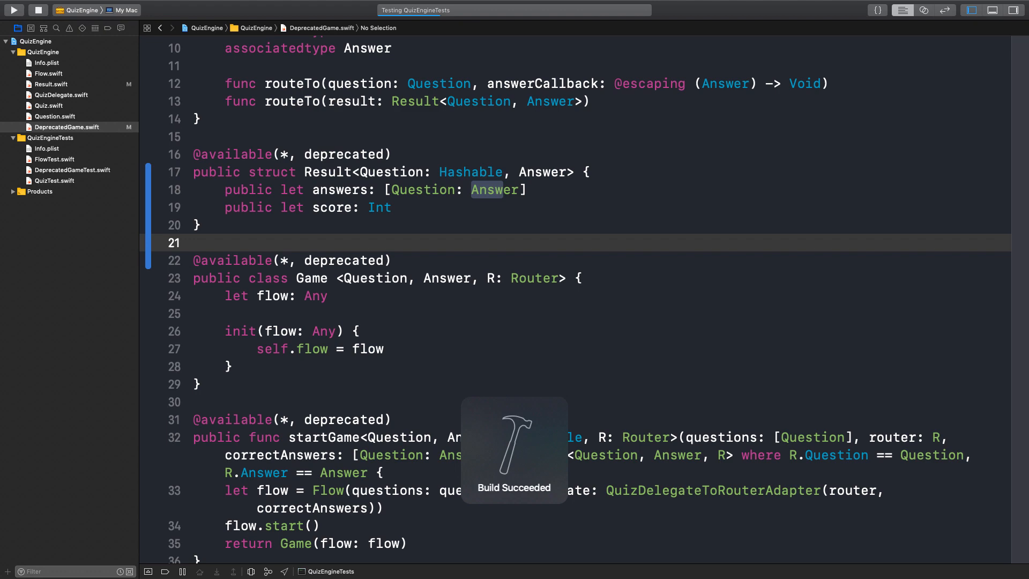
# Delete the now-empty Result.swift file to the trash and start a commit
pyautogui.click(98, 85)
pyautogui.press('super+BackSpace')
pyautogui.click(601, 189)
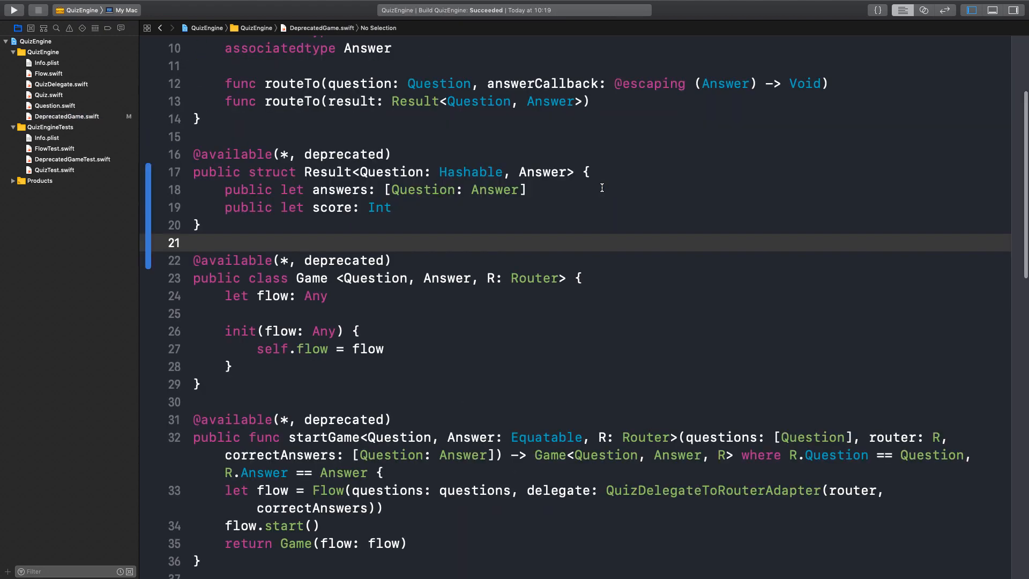
pyautogui.press('super+alt+c')
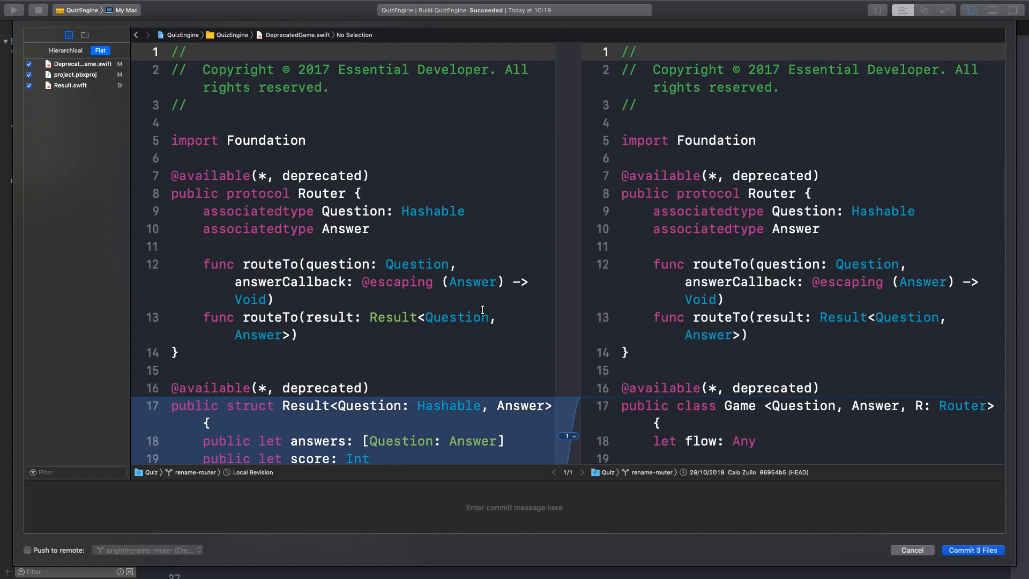
pyautogui.write('Deprecated the Result type')
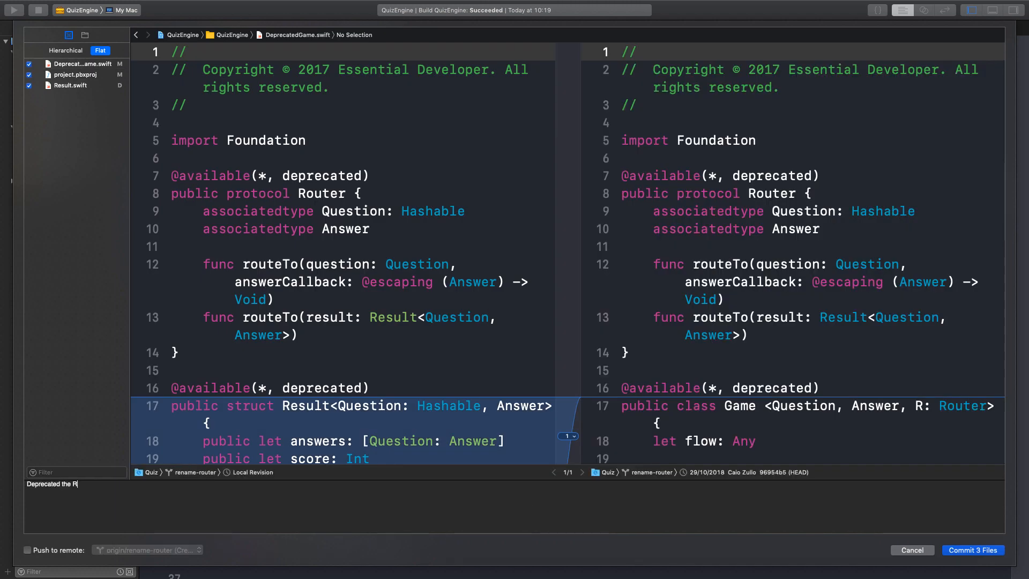
# Commit the three files as 'Deprecated the Result type' and delete that finished todo line
pyautogui.click(994, 551)
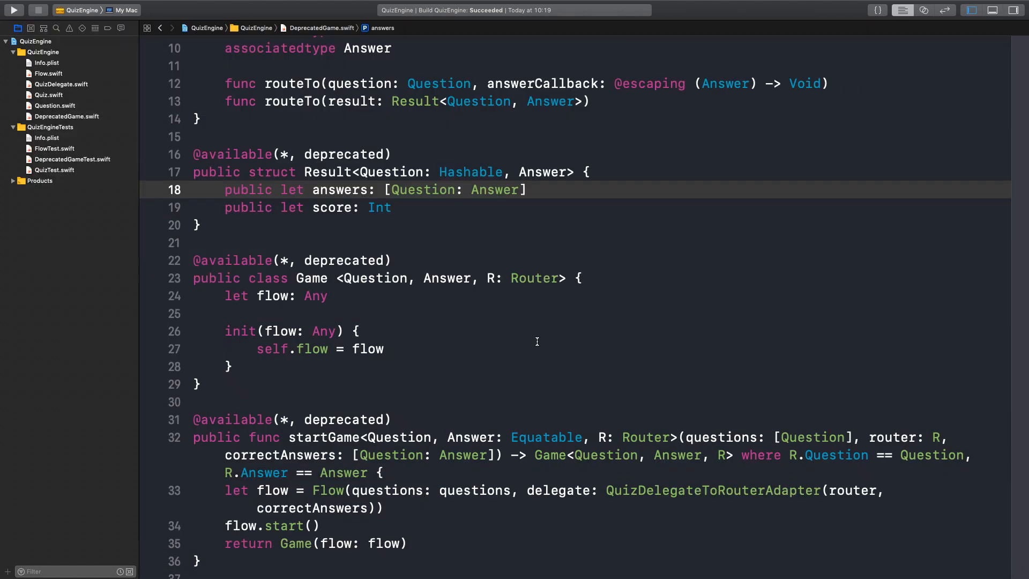
pyautogui.hotkey('ctrl', 'Right')
pyautogui.click(558, 127)
pyautogui.hotkey('shift', 'Up')
pyautogui.hotkey('shift', 'Up')
pyautogui.press('BackSpace')
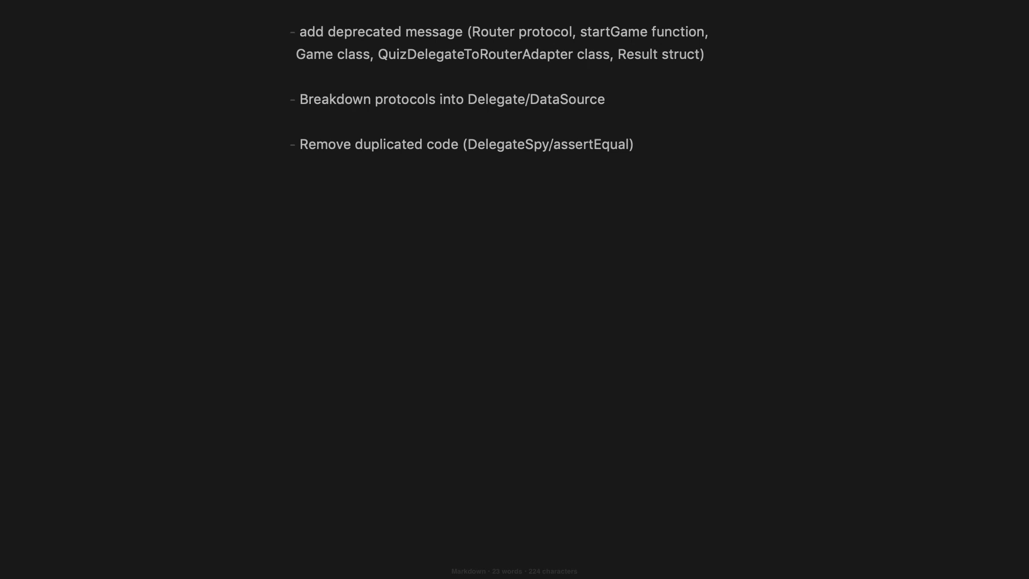
# Leave the three-item todo notes and return to DeprecatedGame.swift in Xcode
pyautogui.press('super+Right')
pyautogui.press('super+Tab')
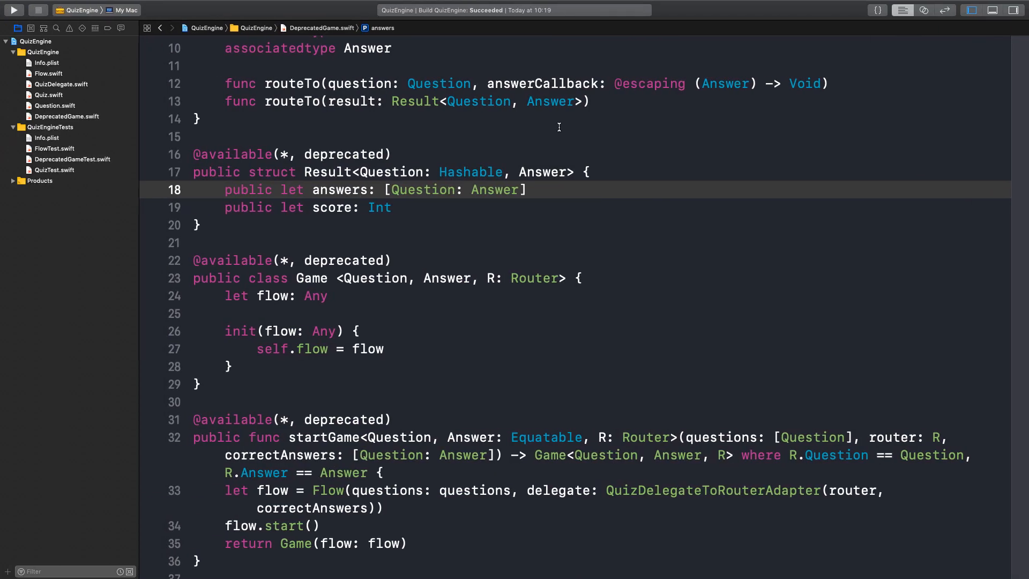
# Delete the extra blank line after the DelegateSpy class in QuizTest.swift
pyautogui.press('super+shift+o')
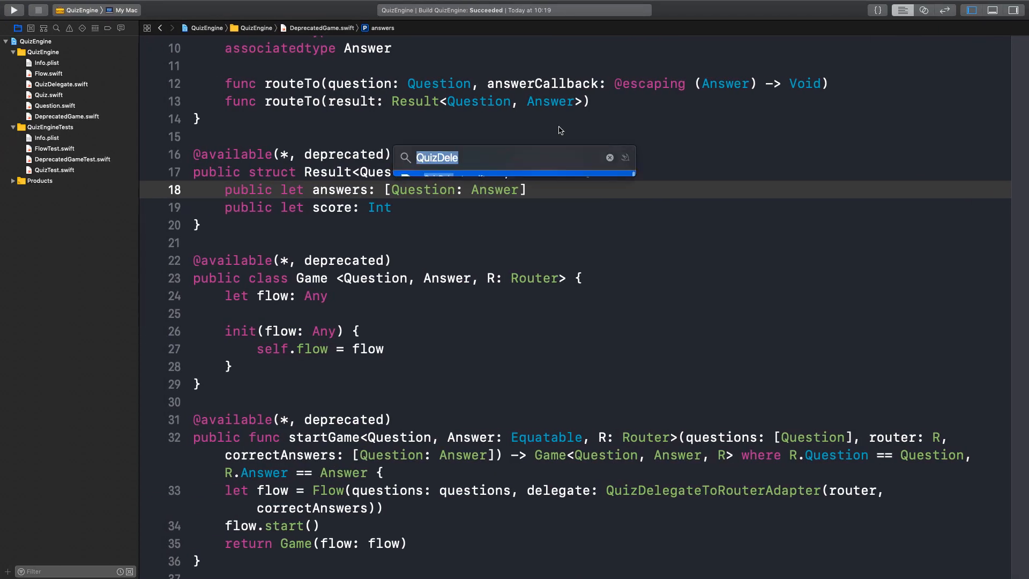
pyautogui.write('QuizTe')
pyautogui.press('Return')
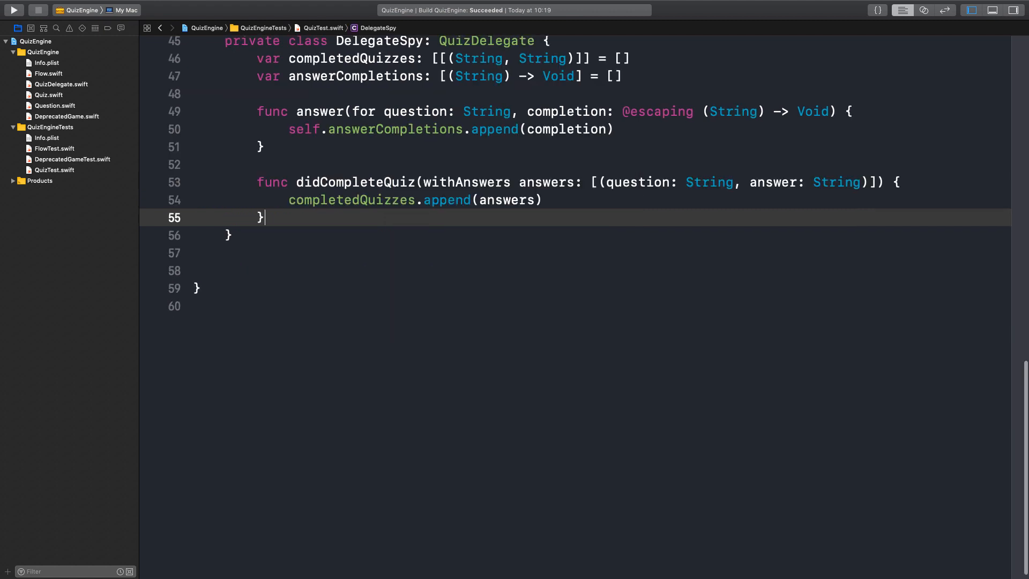
pyautogui.scroll(2, 575, 306)
pyautogui.scroll(1, 575, 306)
pyautogui.scroll(1, 575, 306)
pyautogui.press('Down')
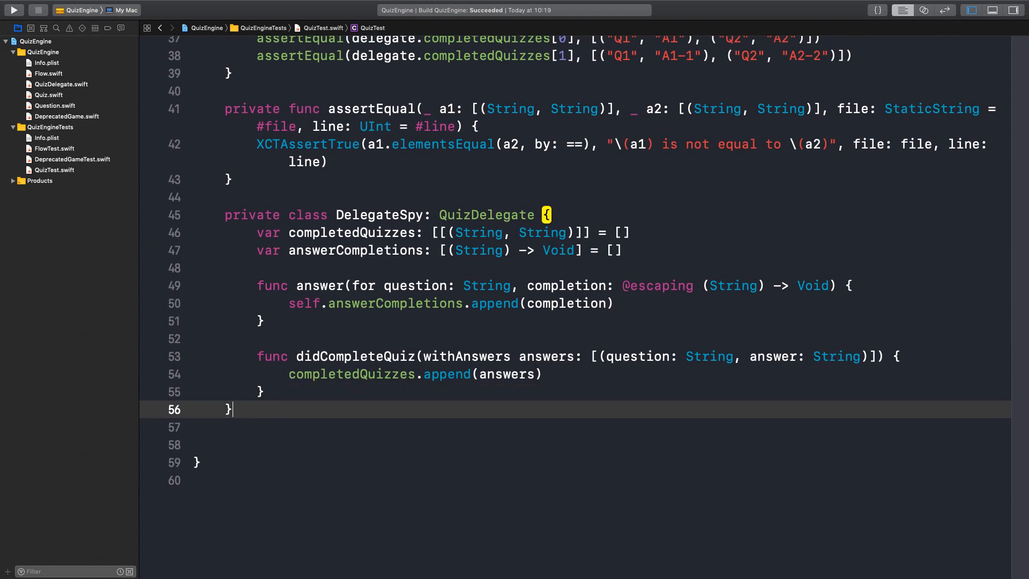
pyautogui.press('Down')
pyautogui.press('BackSpace')
# Commit the QuizTest.swift formatting fix as a one-file commit
pyautogui.press('super+alt+c')
pyautogui.write('Fix')
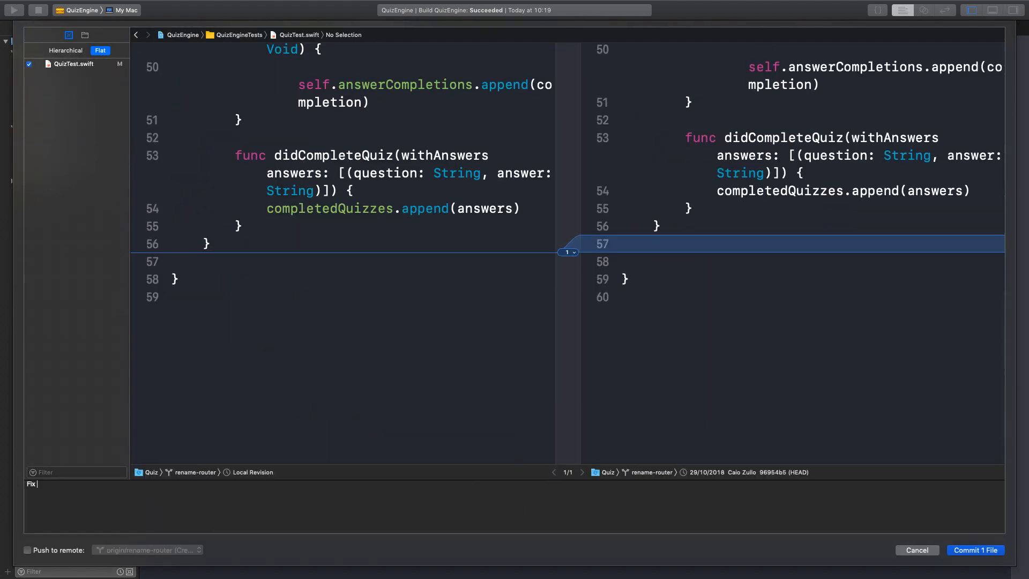
pyautogui.write(' formatting')
pyautogui.click(975, 549)
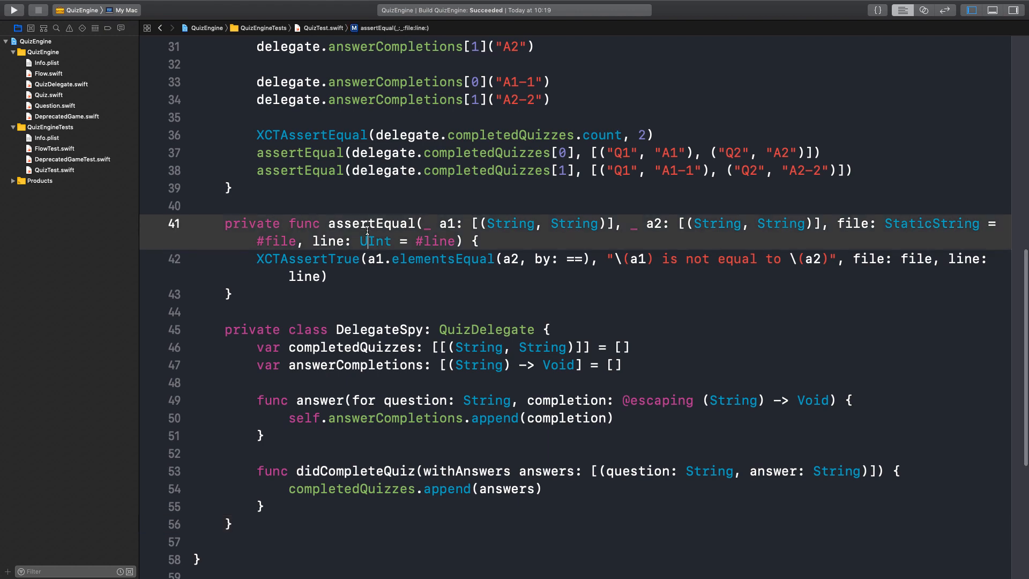
# Delete the duplicate private assertEqual helper from FlowTest.swift, keeping the QuizTest copy
pyautogui.doubleClick(367, 225)
pyautogui.click(366, 226)
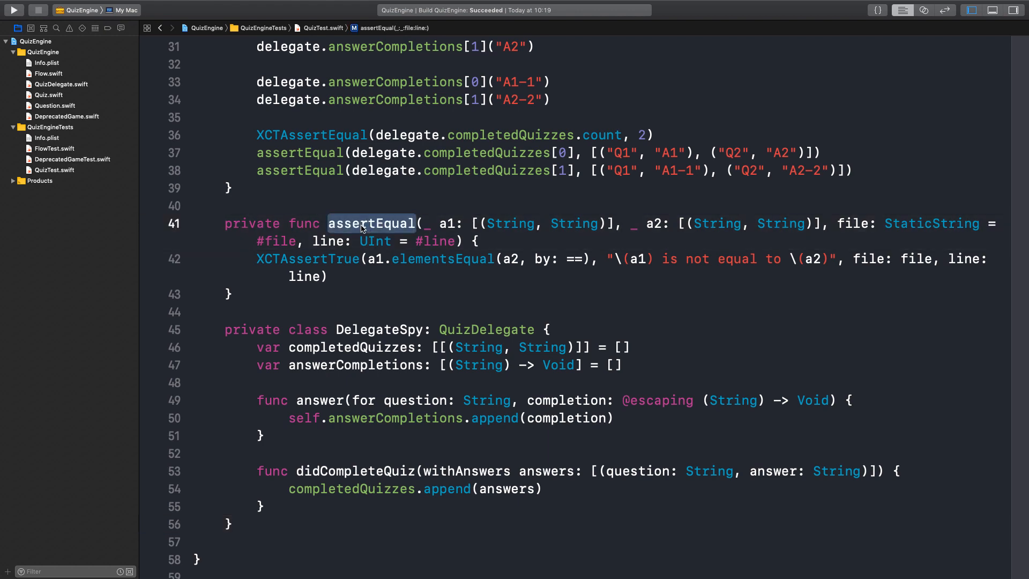
pyautogui.click(54, 149)
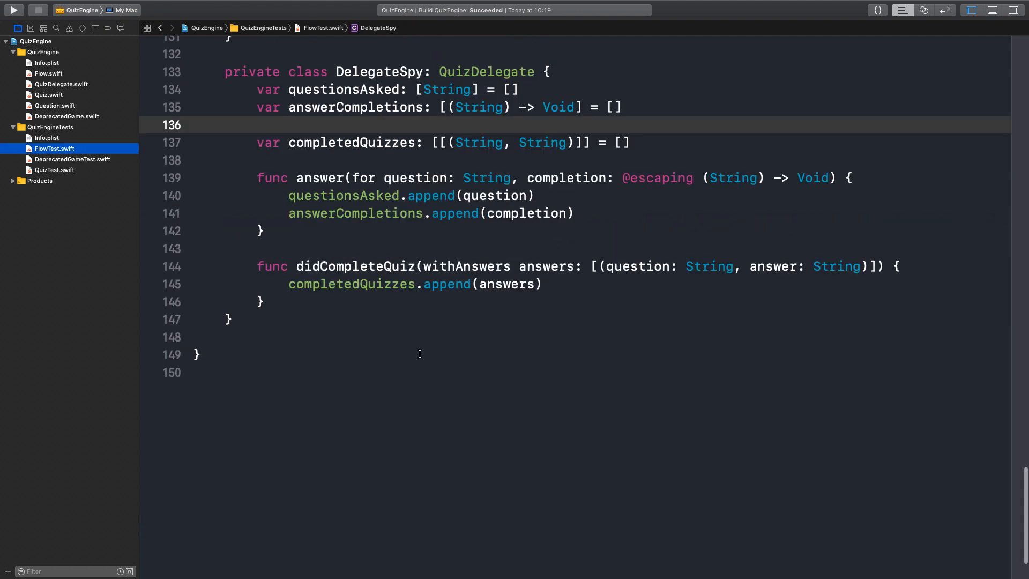
pyautogui.scroll(4, 419, 354)
pyautogui.scroll(2, 399, 273)
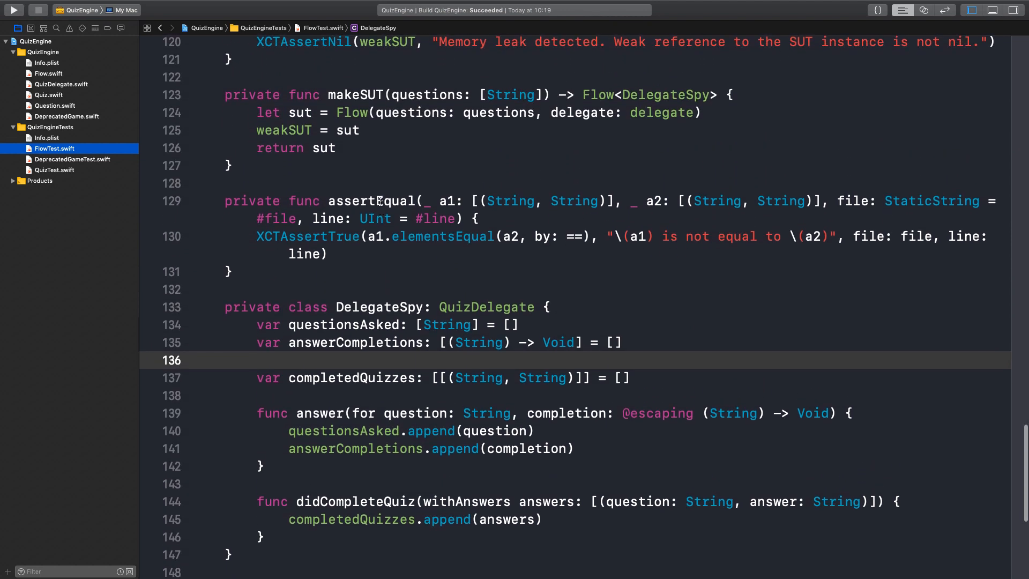
pyautogui.click(379, 201)
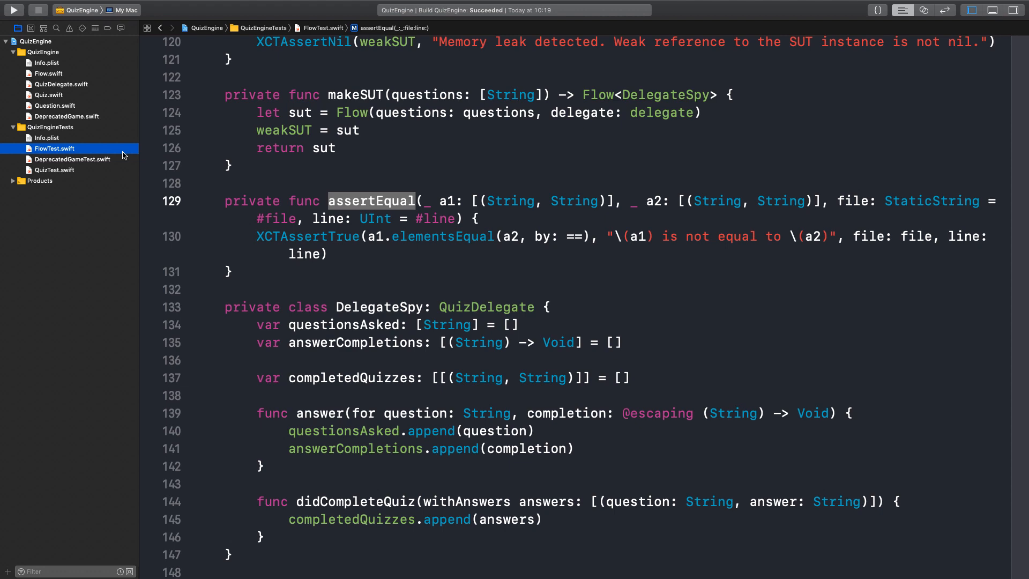
pyautogui.hotkey('shift', 'Down')
pyautogui.hotkey('shift', 'Down')
pyautogui.hotkey('shift', 'Down')
pyautogui.press('super+c')
pyautogui.press('BackSpace')
pyautogui.press('BackSpace')
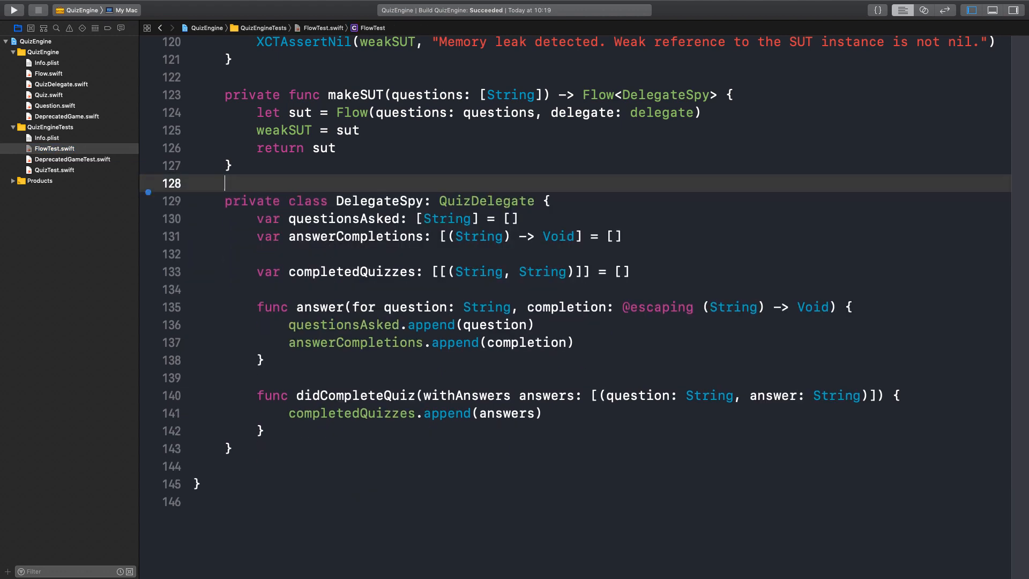
# Create a new Swift file named Assertions in the QuizEngineTests target
pyautogui.press('super+n')
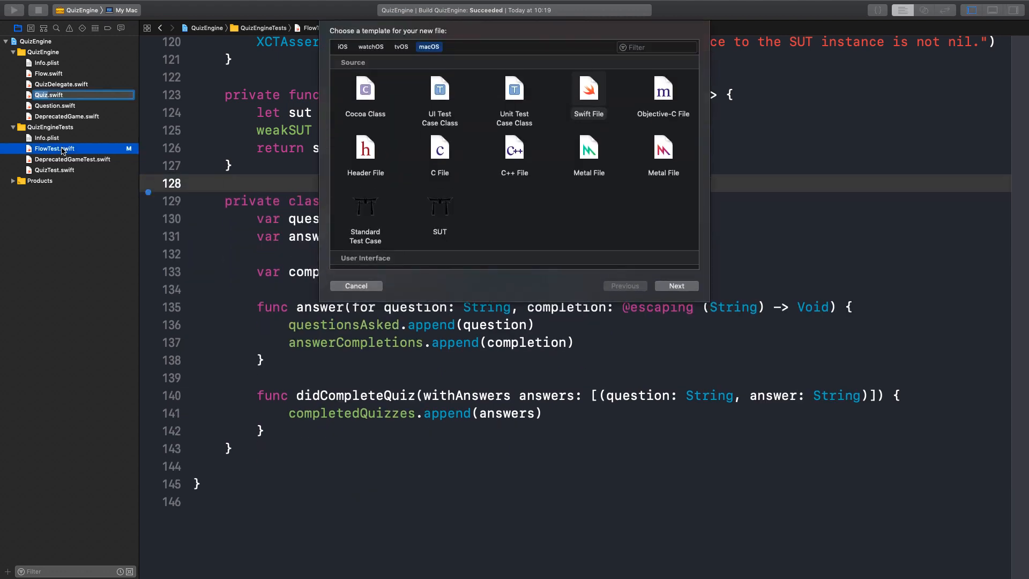
pyautogui.press('Return')
pyautogui.write('Asse')
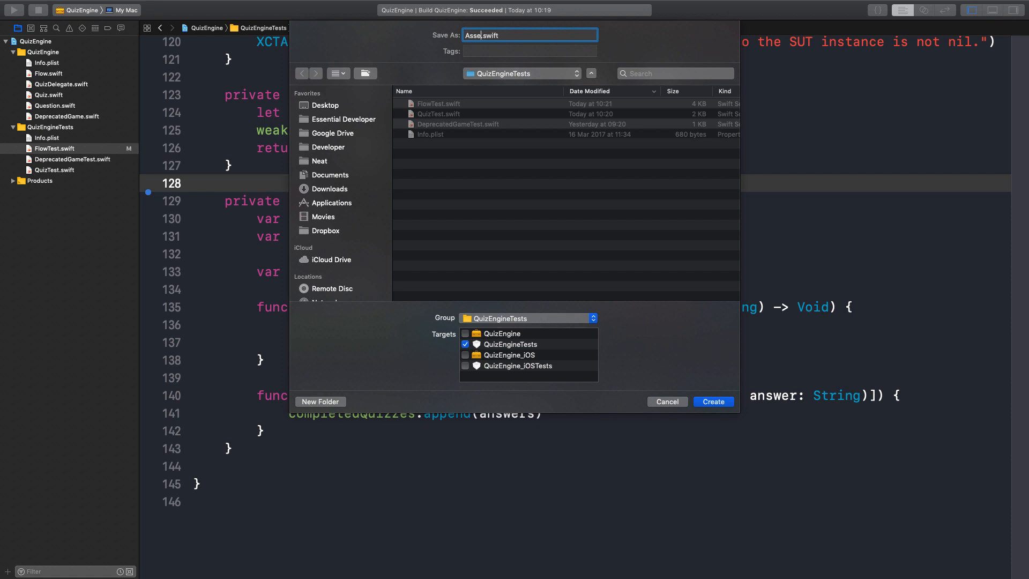
pyautogui.write('rtions')
pyautogui.click(465, 368)
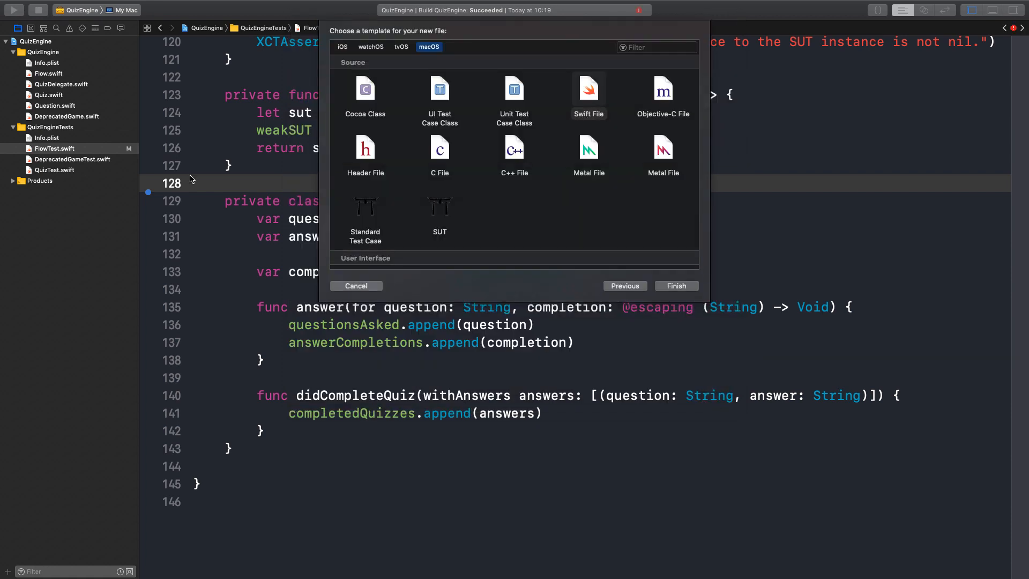
# Paste the assertEqual helper into Assertions.swift and drop its private modifier
pyautogui.press('super+Down')
pyautogui.press('Return')
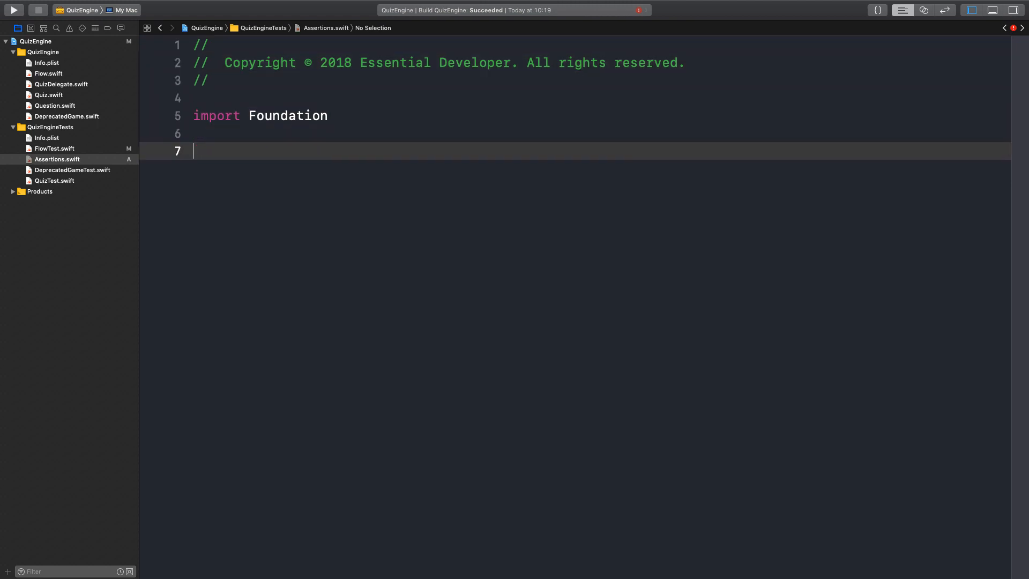
pyautogui.press('super+v')
pyautogui.moveTo(259, 153); pyautogui.dragTo(192, 151)
pyautogui.press('BackSpace')
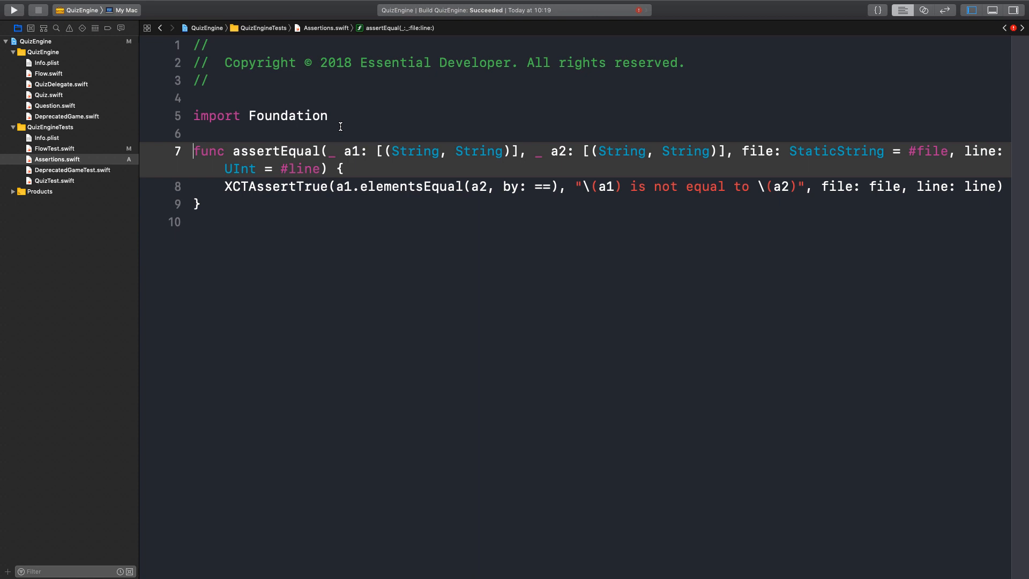
# Add 'import XCTest' under the Foundation import and run the tests
pyautogui.press('Up')
pyautogui.write('imp')
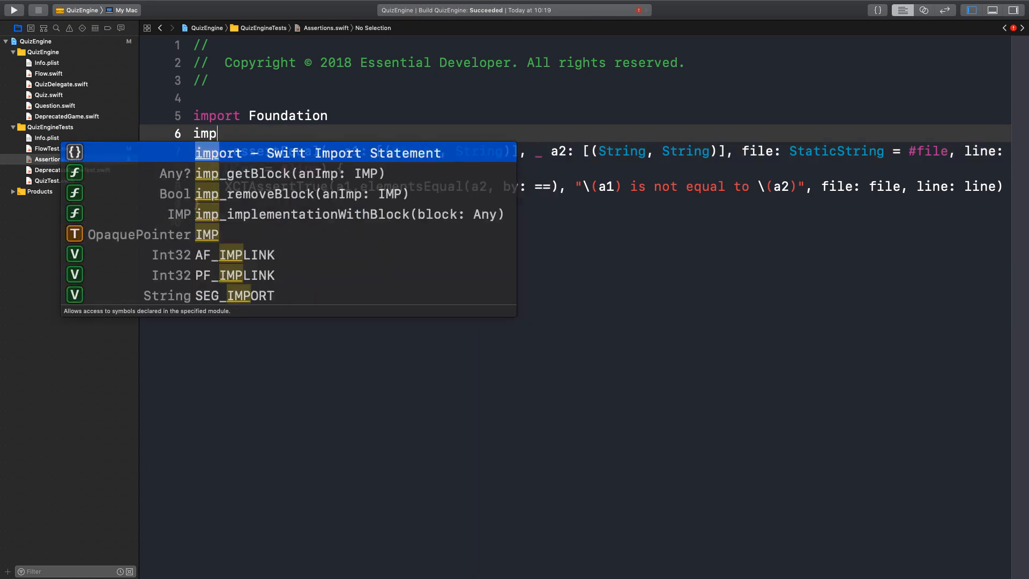
pyautogui.press('Return')
pyautogui.write('XCTe')
pyautogui.press('Return')
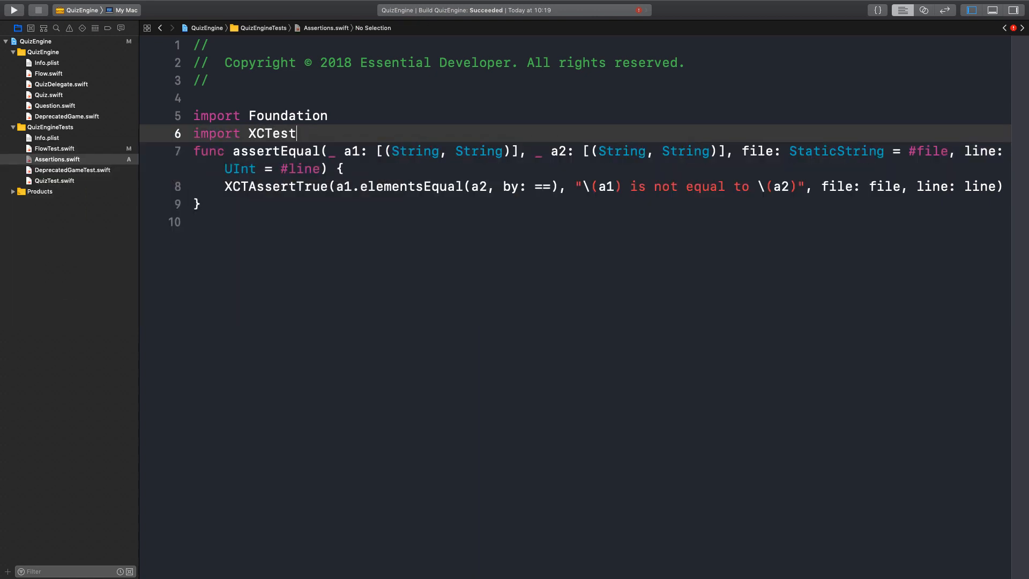
pyautogui.press('Return')
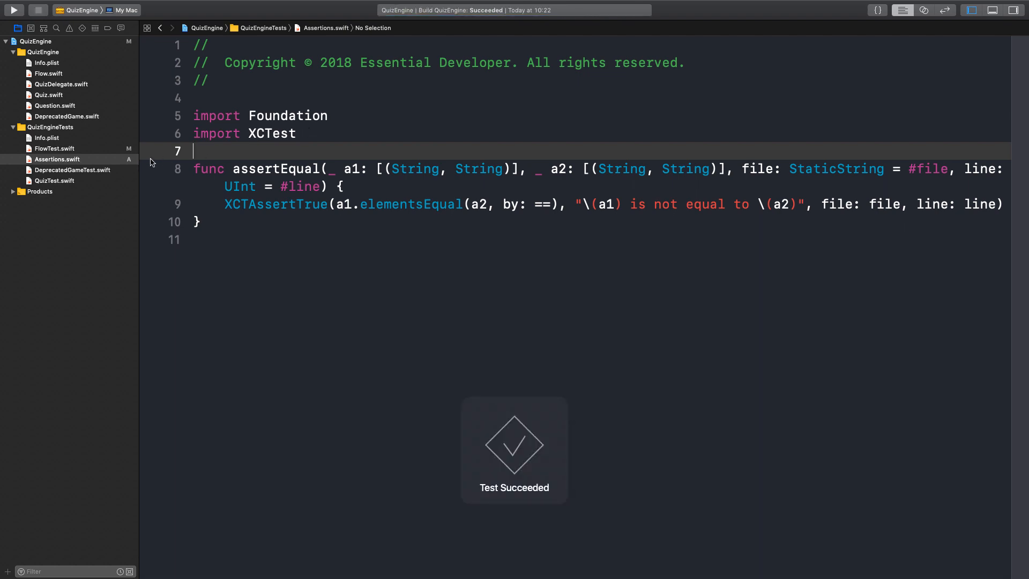
# Delete the private assertEqual helper from QuizTest.swift and rerun the test suite
pyautogui.press('super+shift+j')
pyautogui.click(75, 182)
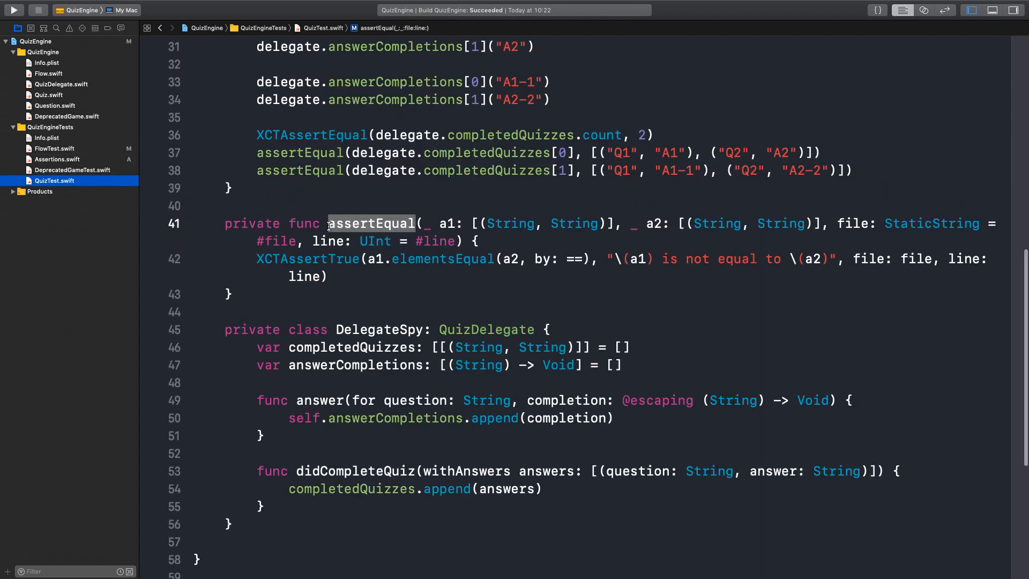
pyautogui.hotkey('shift', 'Down')
pyautogui.hotkey('shift', 'Down')
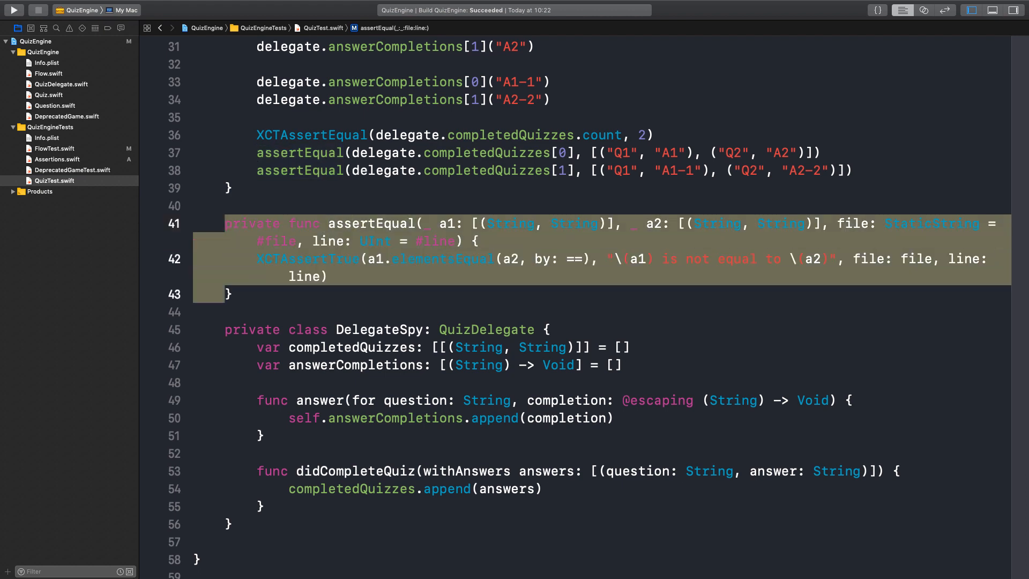
pyautogui.hotkey('shift', 'Down')
pyautogui.press('BackSpace')
pyautogui.press('BackSpace')
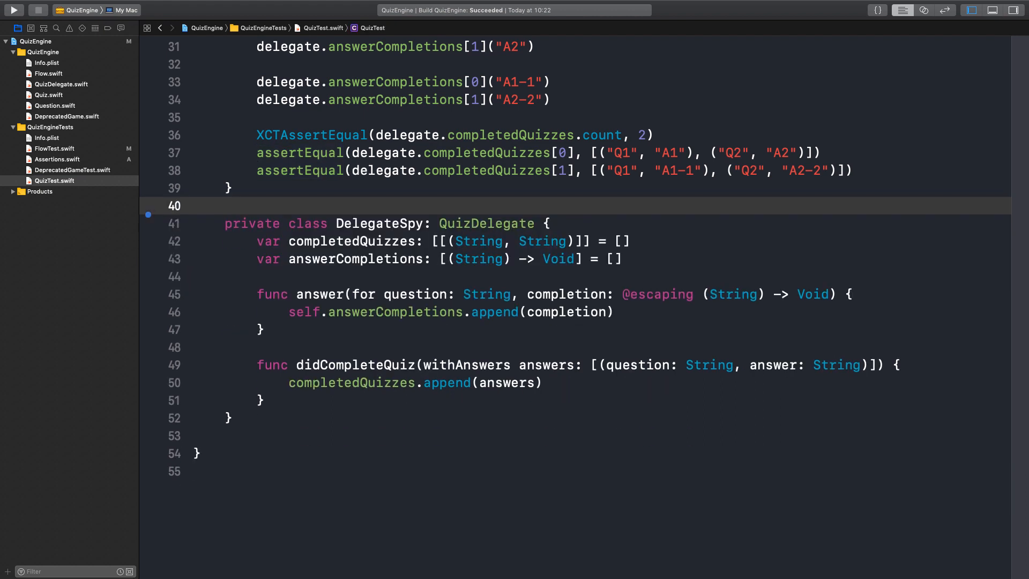
pyautogui.press('super+u')
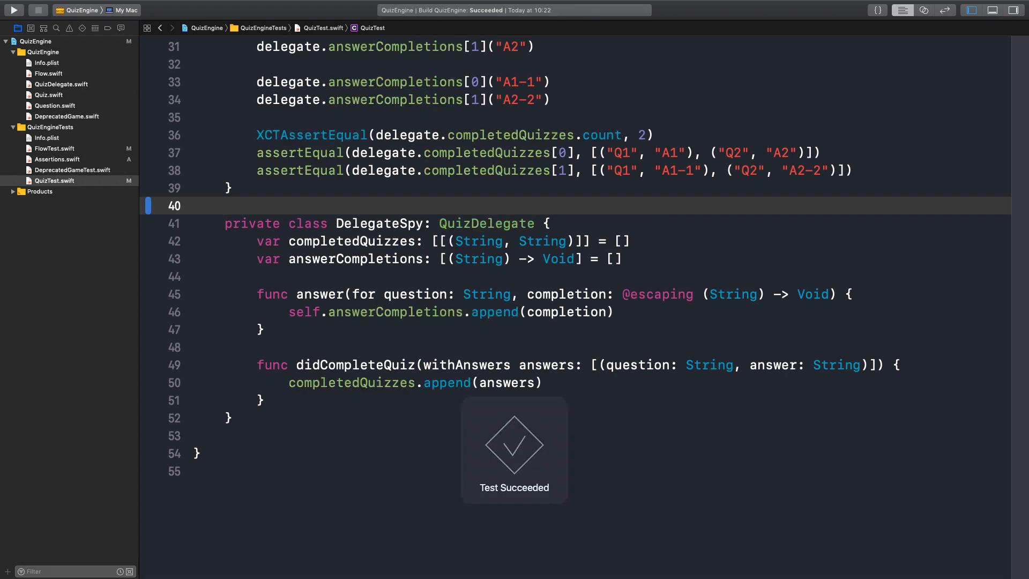
# Commit the four changed files as "Remove duplication by sharing a function" and go to the todo notes
pyautogui.press('super+alt+c')
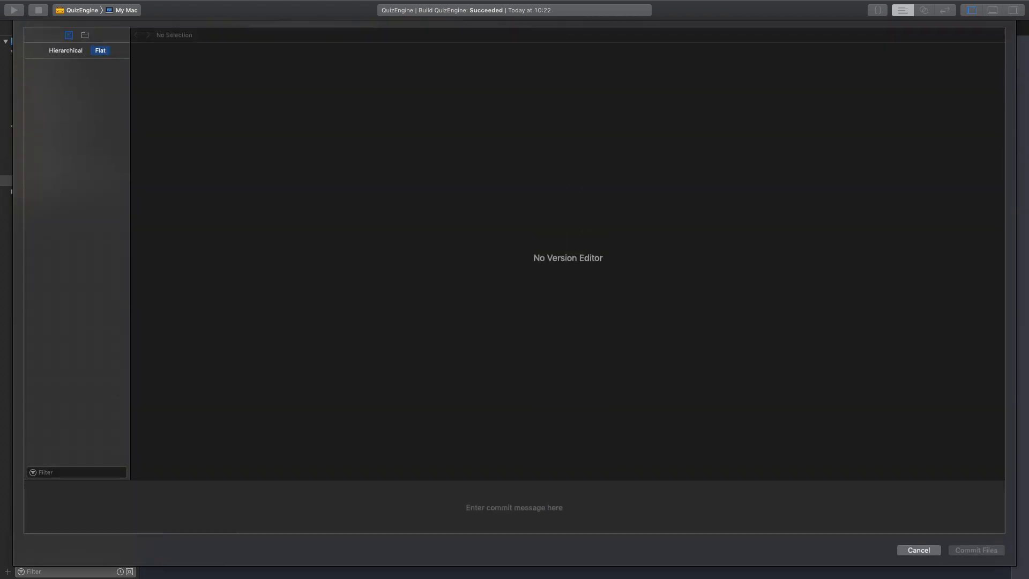
pyautogui.write('Remove duplication by sharing a function')
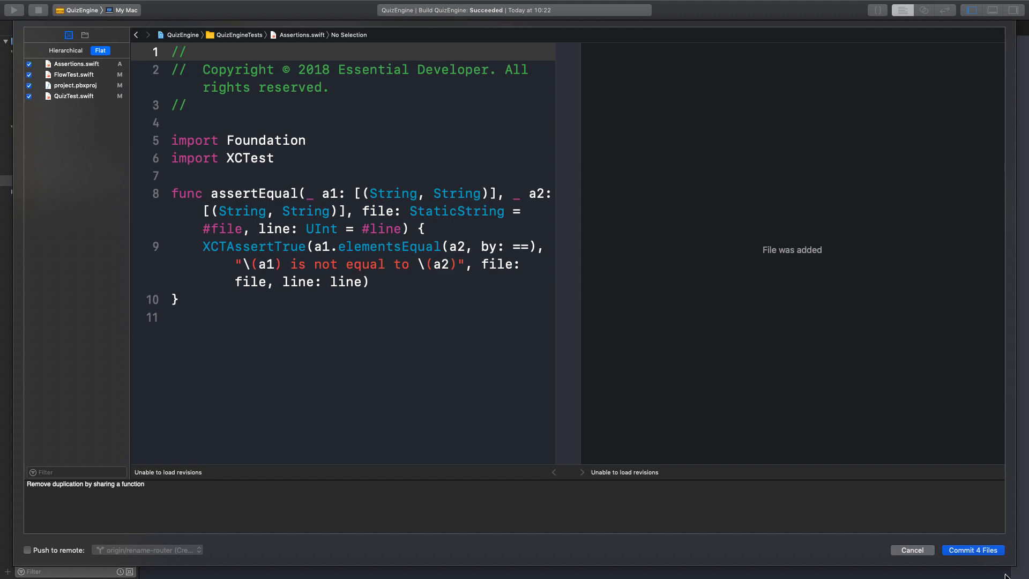
pyautogui.press('super+Return')
pyautogui.hotkey('ctrl', 'Right')
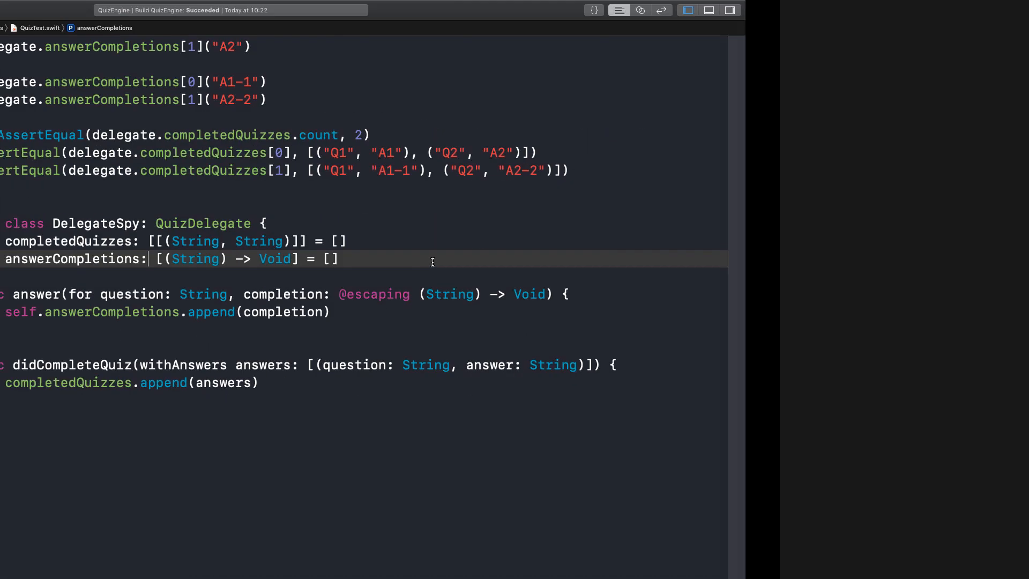
# Remove 'assertEqual' from the duplicated-code todo so only DelegateSpy remains, then return to Xcode
pyautogui.doubleClick(589, 145)
pyautogui.press('BackSpace')
pyautogui.press('BackSpace')
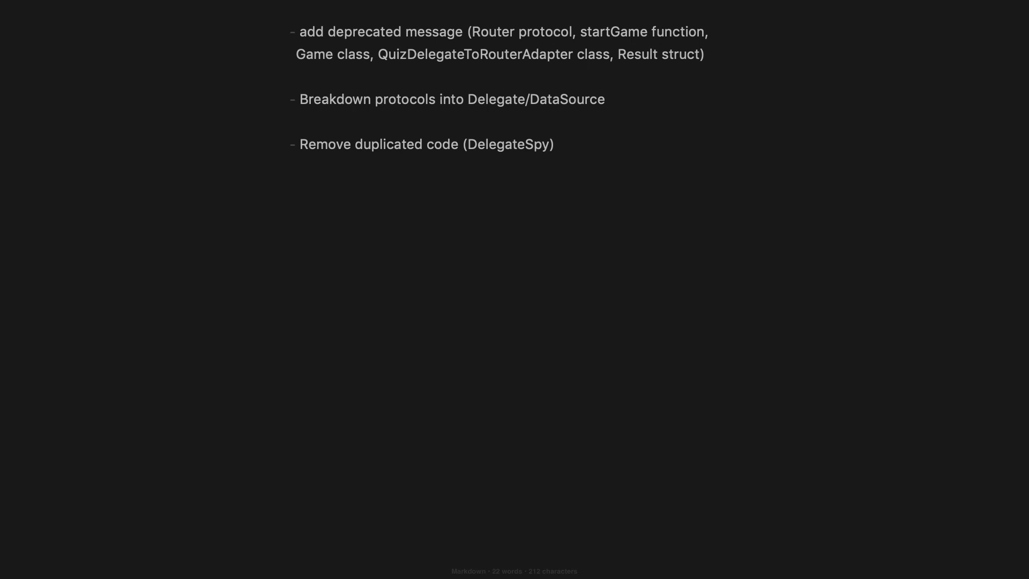
pyautogui.doubleClick(514, 145)
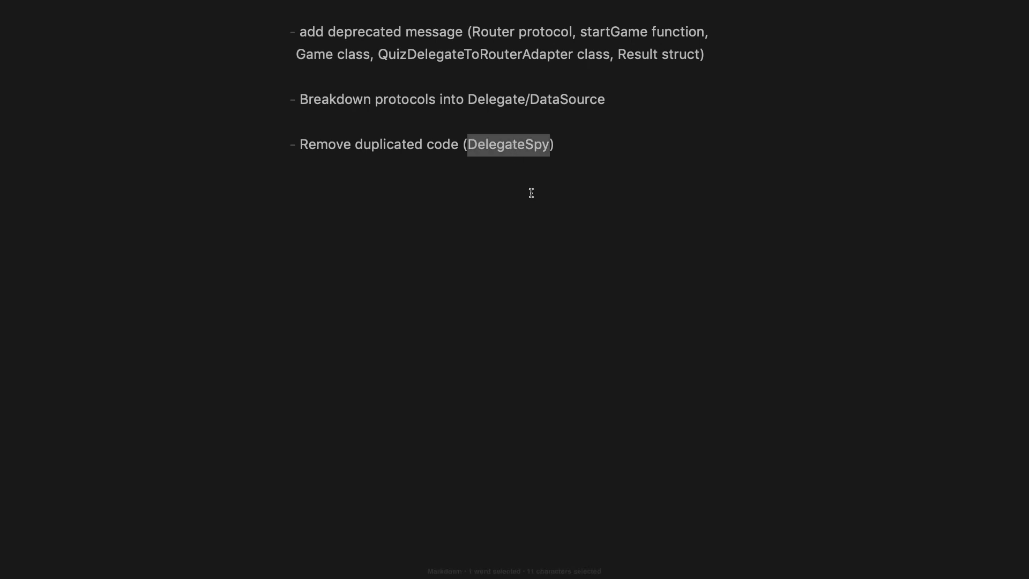
pyautogui.hotkey('ctrl', 'Left')
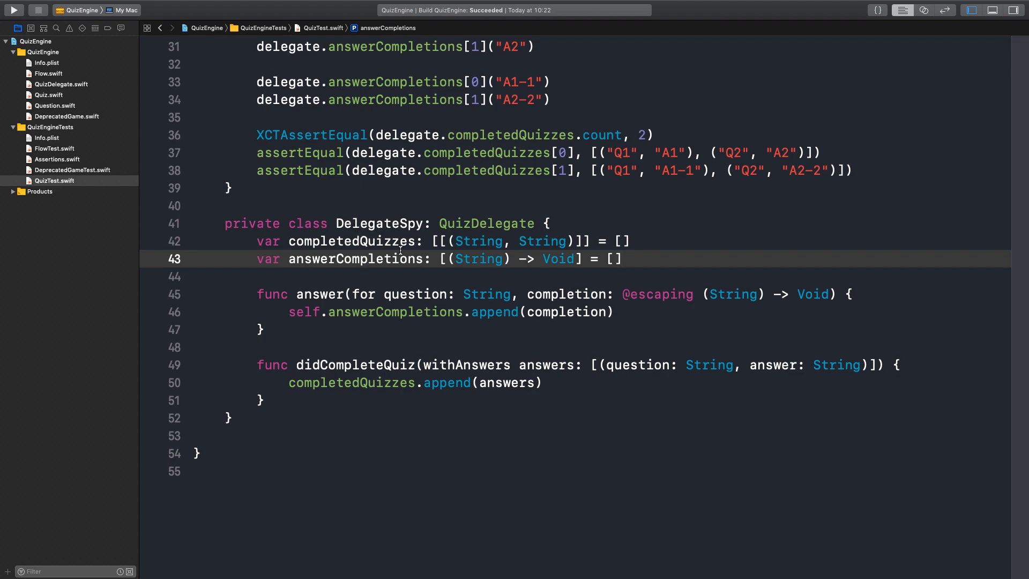
# Compare the DelegateSpy classes in FlowTest.swift and QuizTest.swift and copy the DelegateSpy name
pyautogui.press('ctrl+super+Left')
pyautogui.click(398, 271)
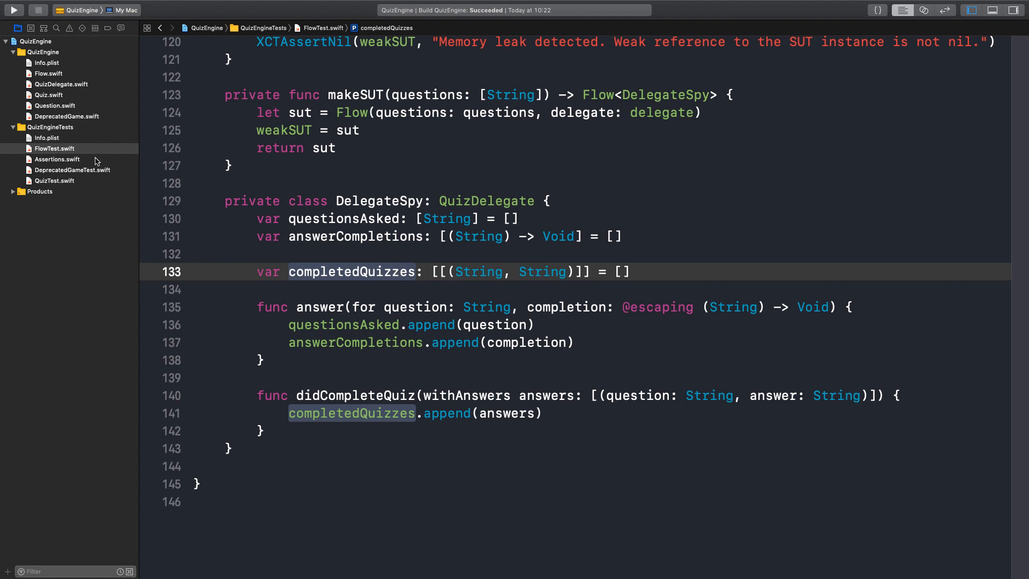
pyautogui.click(69, 183)
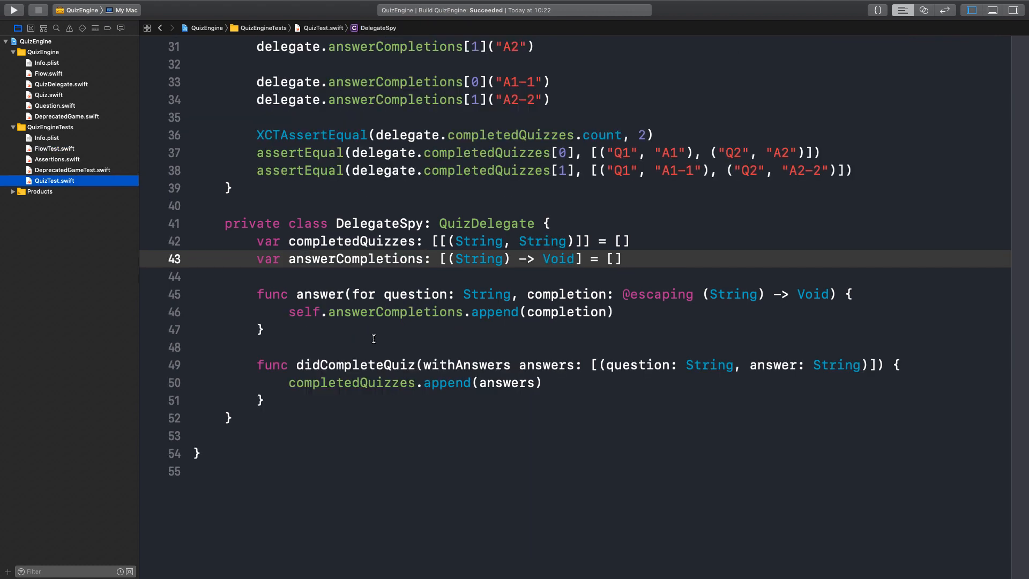
pyautogui.click(70, 152)
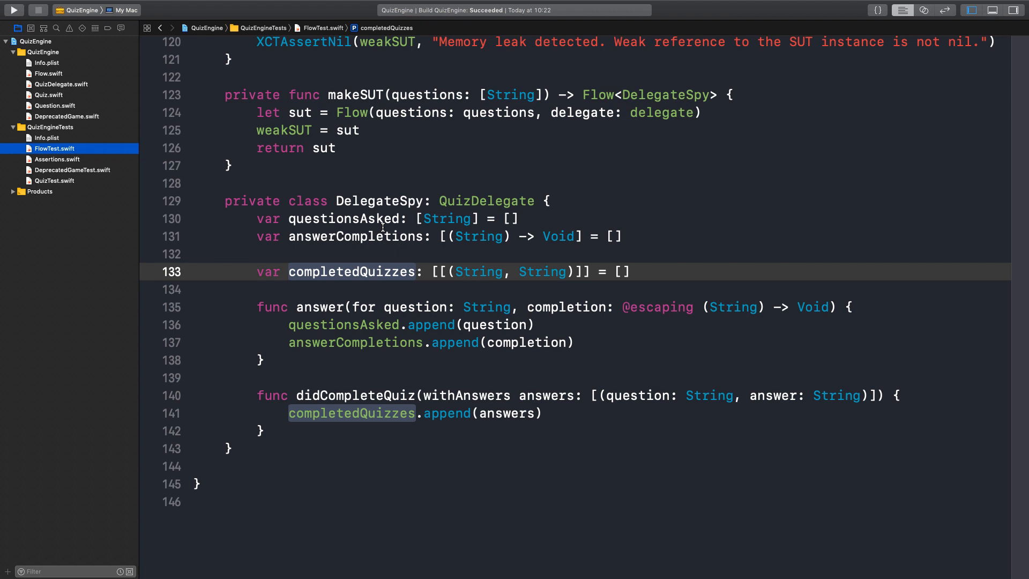
pyautogui.doubleClick(391, 203)
pyautogui.press('super+c')
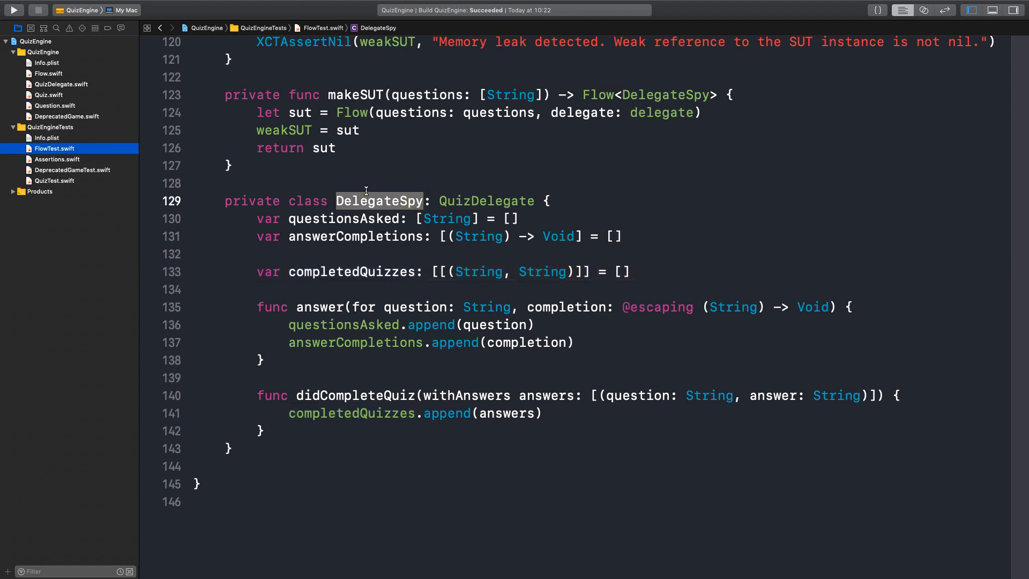
# Start a new Swift file and name it DelegateSpy
pyautogui.press('super+n')
pyautogui.press('Return')
pyautogui.press('super+v')
# Create DelegateSpy.swift and move the DelegateSpy class out of FlowTest.swift into it
pyautogui.press('Return')
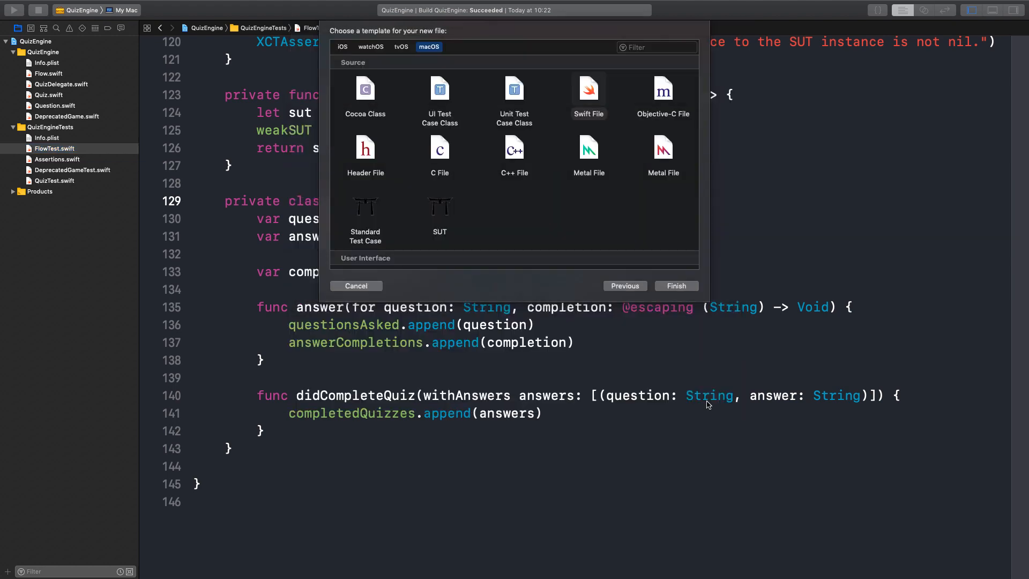
pyautogui.click(74, 149)
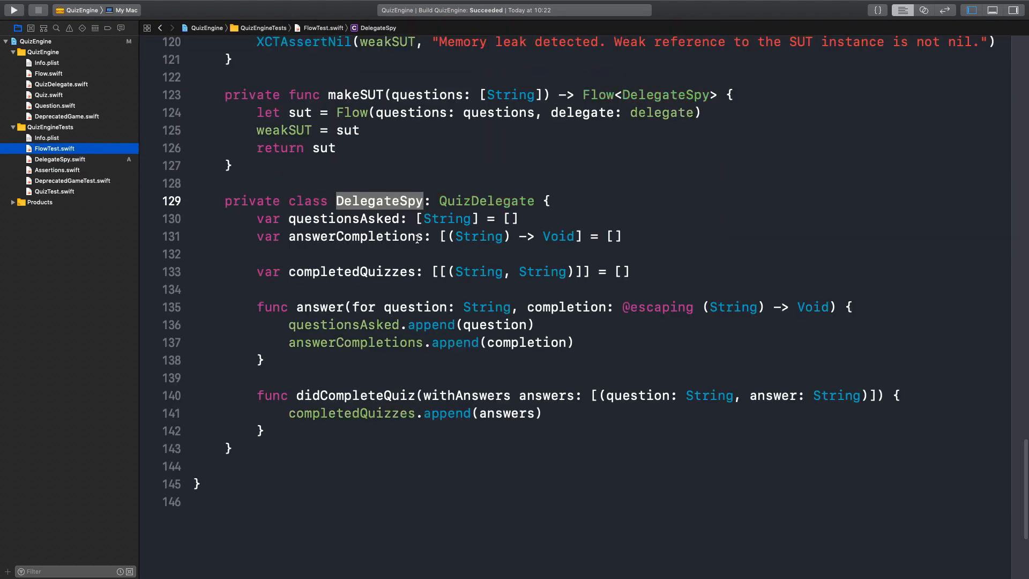
pyautogui.moveTo(233, 449); pyautogui.dragTo(353, 172)
pyautogui.press('super+x')
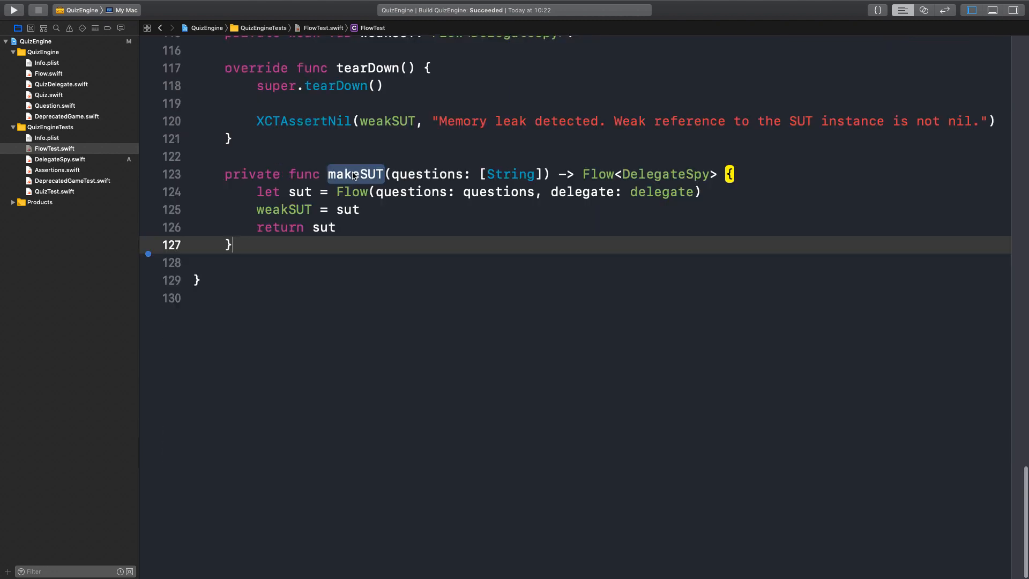
pyautogui.click(65, 159)
pyautogui.press('super+v')
# Make the shared DelegateSpy non-private, import QuizEngine, run the tests, and go to QuizTest.swift
pyautogui.doubleClick(247, 152)
pyautogui.press('BackSpace')
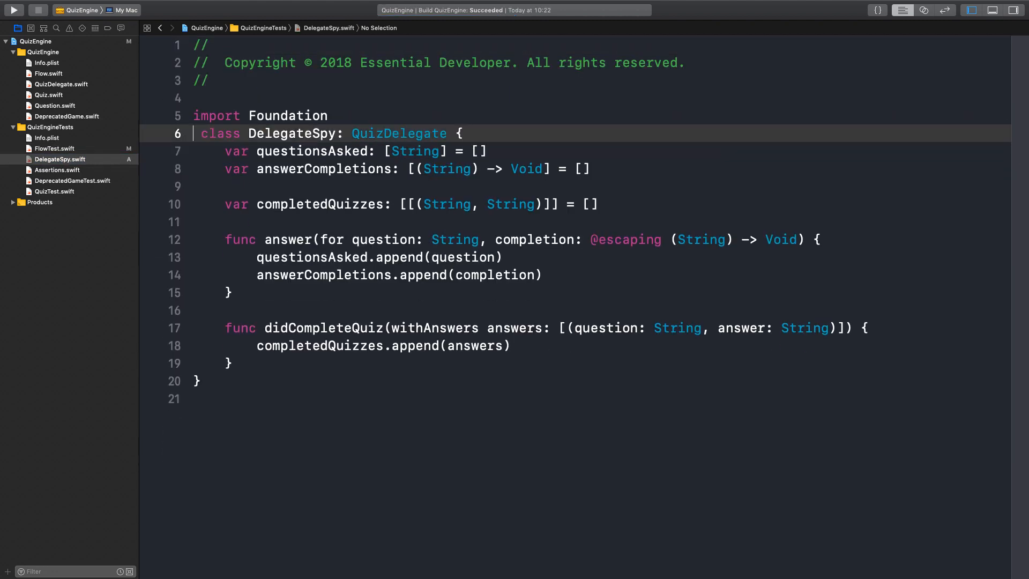
pyautogui.press('Delete')
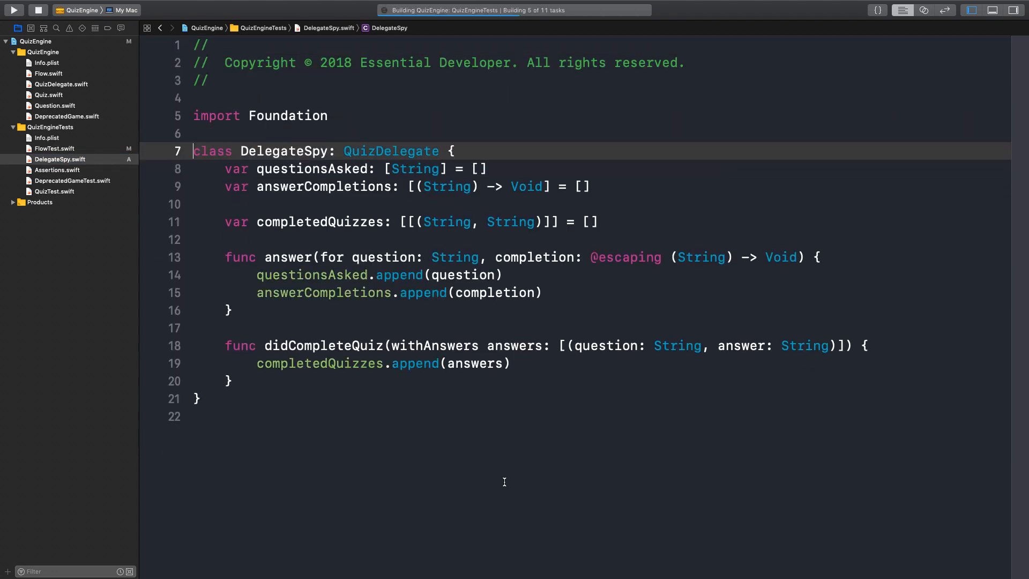
pyautogui.press('Up')
pyautogui.write('import Quiz')
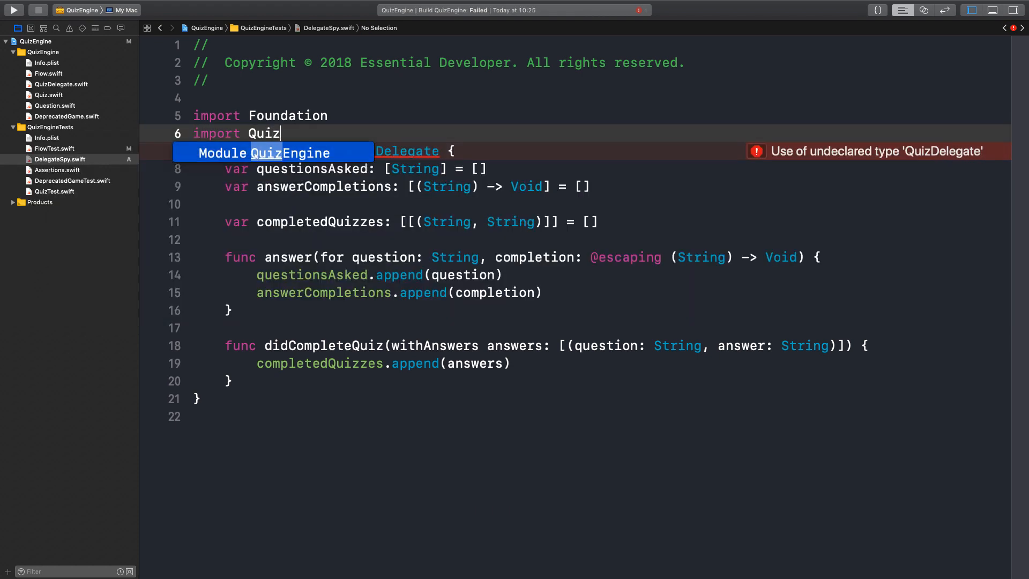
pyautogui.press('Return')
pyautogui.press('Return')
pyautogui.press('super+u')
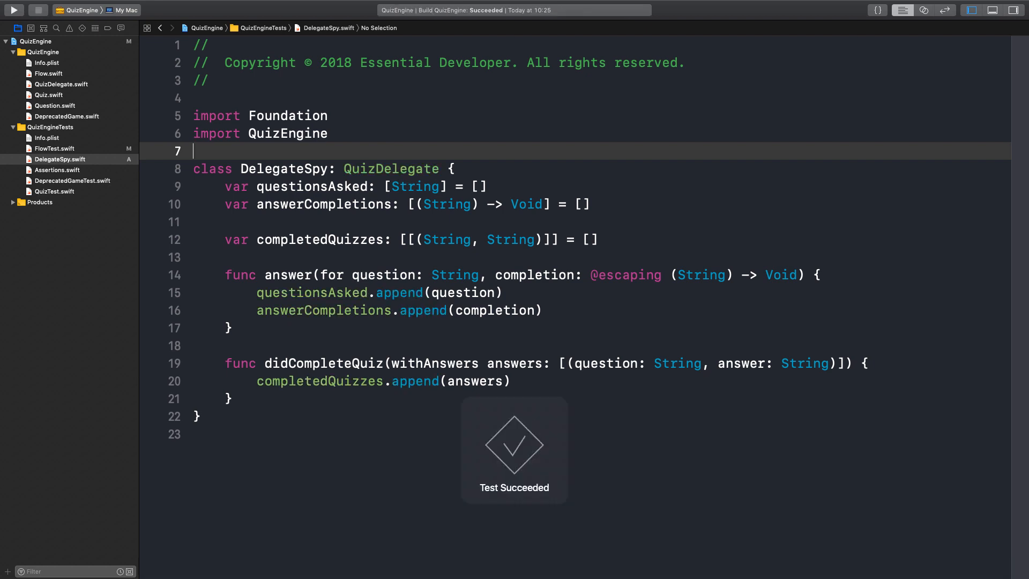
pyautogui.click(57, 192)
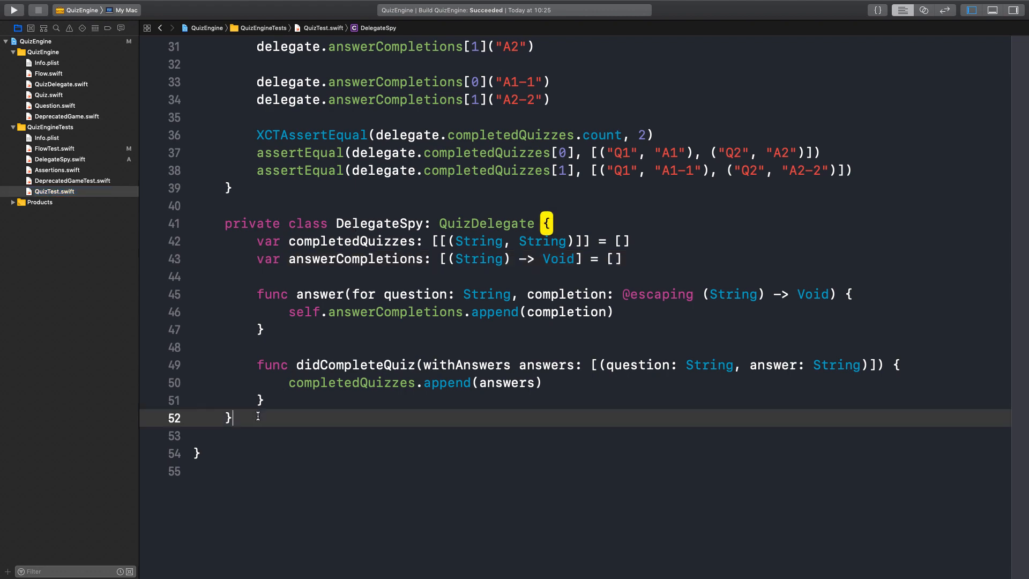
# Delete QuizTest.swift's private DelegateSpy, rerun the tests, and start a commit
pyautogui.moveTo(233, 416); pyautogui.dragTo(315, 188)
pyautogui.press('BackSpace')
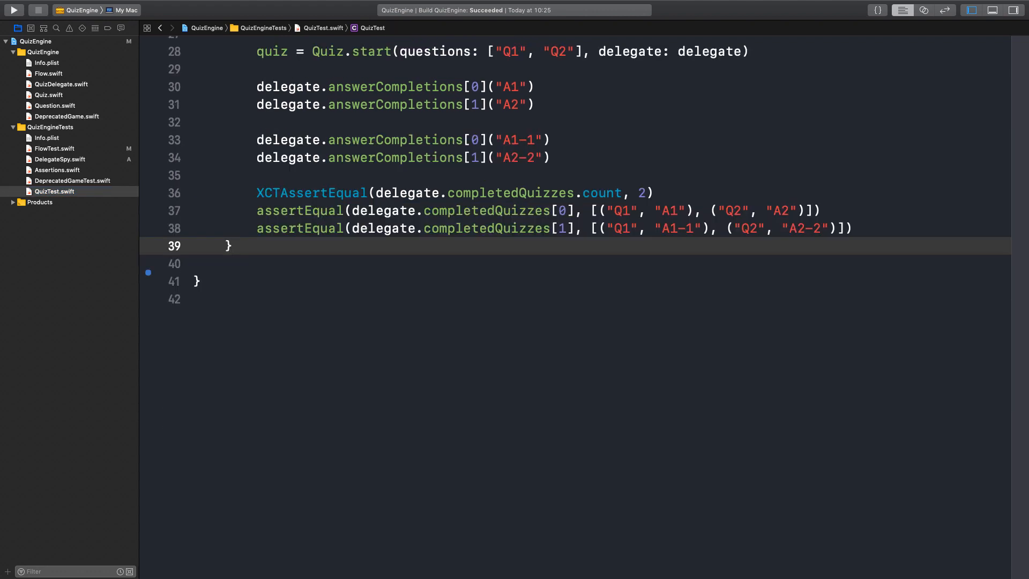
pyautogui.press('super+u')
pyautogui.scroll(5, 485, 224)
pyautogui.scroll(4, 484, 223)
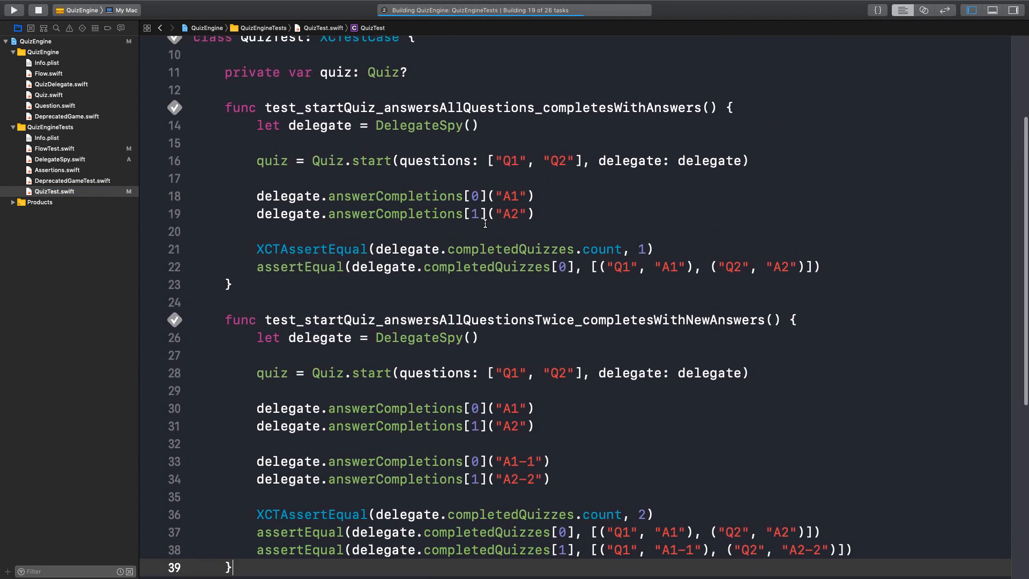
pyautogui.scroll(-3, 485, 223)
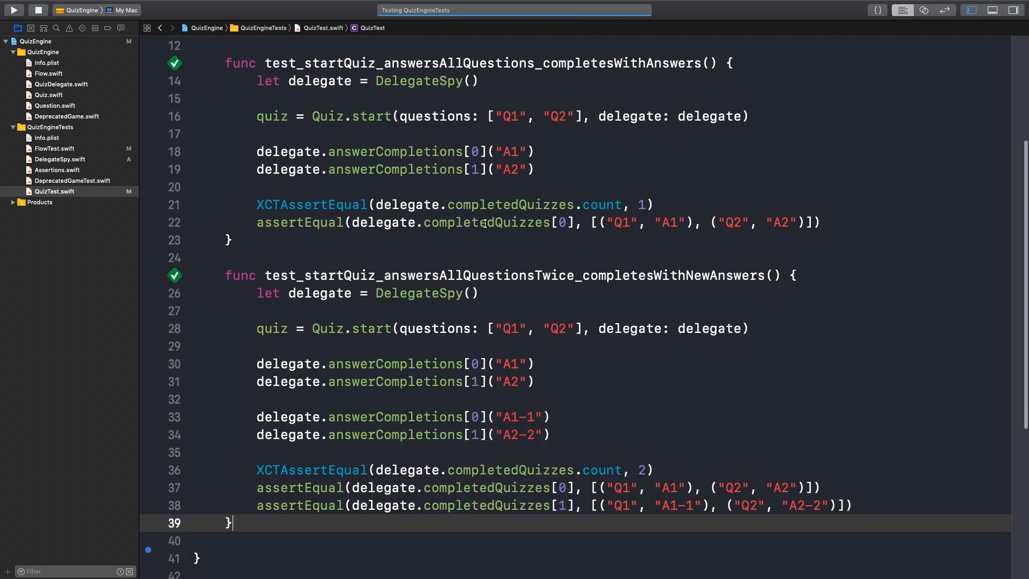
pyautogui.scroll(3, 484, 224)
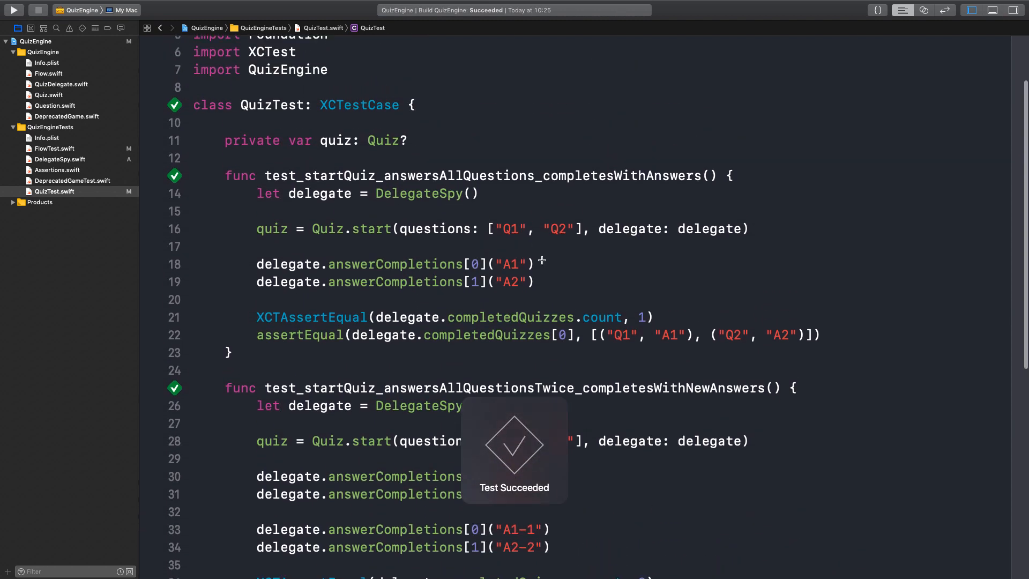
pyautogui.press('super+alt+c')
pyautogui.write('Rem')
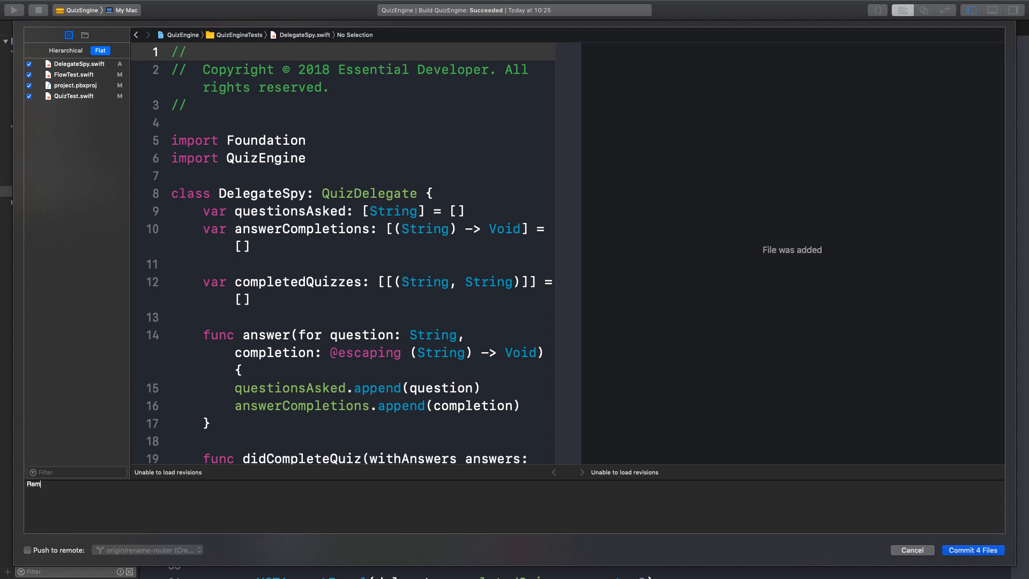
pyautogui.write('ove duplication by sharing')
pyautogui.write(' the DelegateSpy')
# Commit the four files as "Remove duplication by sharing the DelegateSpy"
pyautogui.click(982, 552)
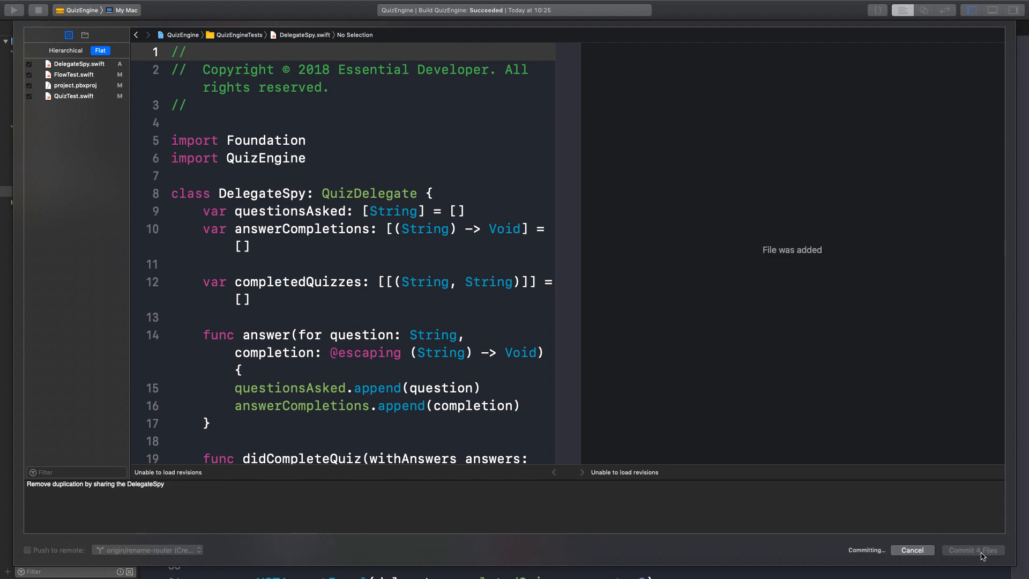
# Delete the finished DelegateSpy todo item and review the first item about deprecated APIs
pyautogui.press('super+Tab')
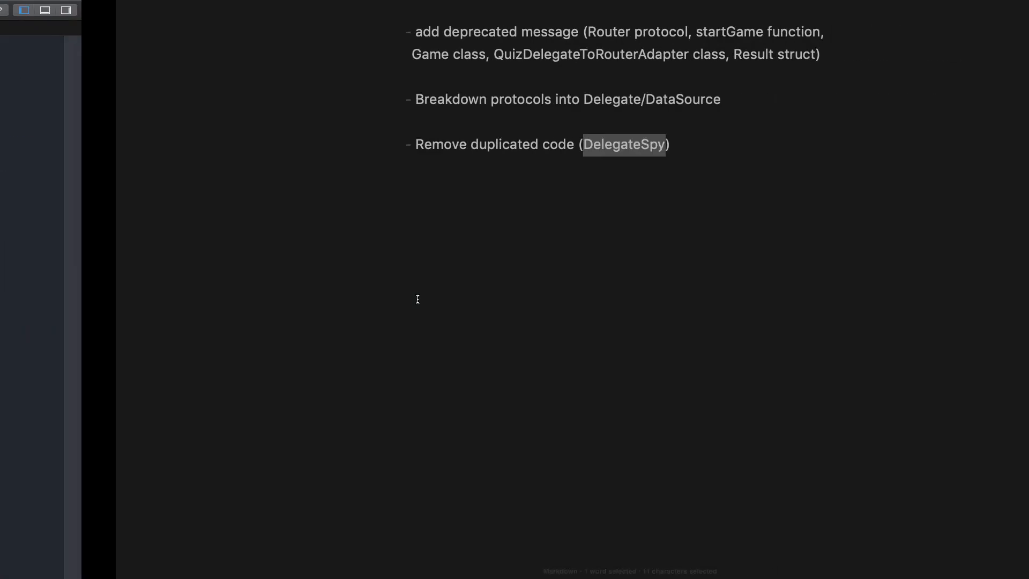
pyautogui.hotkey('shift', 'Up')
pyautogui.press('BackSpace')
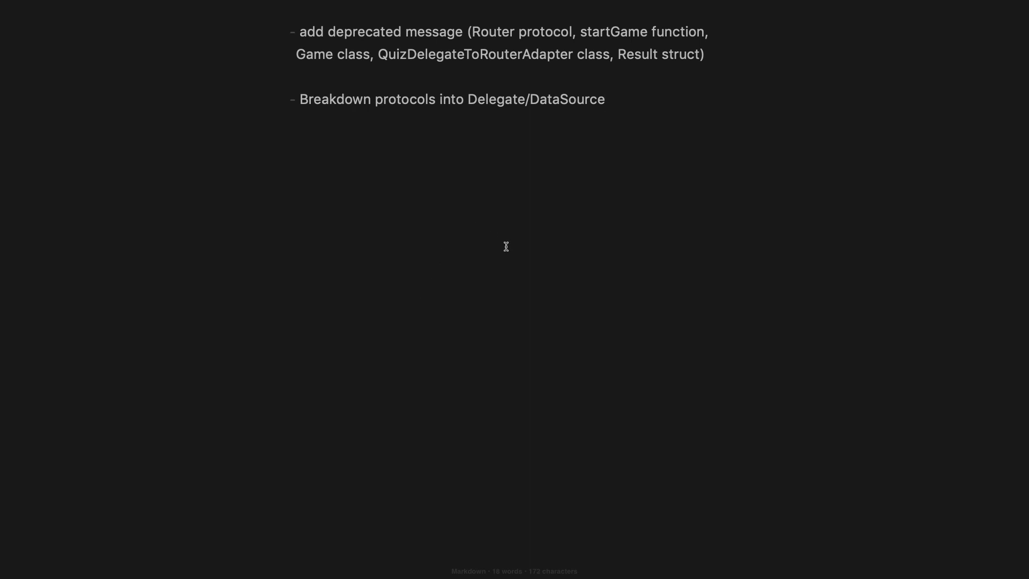
pyautogui.press('Up')
pyautogui.press('Up')
pyautogui.press('Up')
pyautogui.press('super+Left')
pyautogui.hotkey('shift', 'Down')
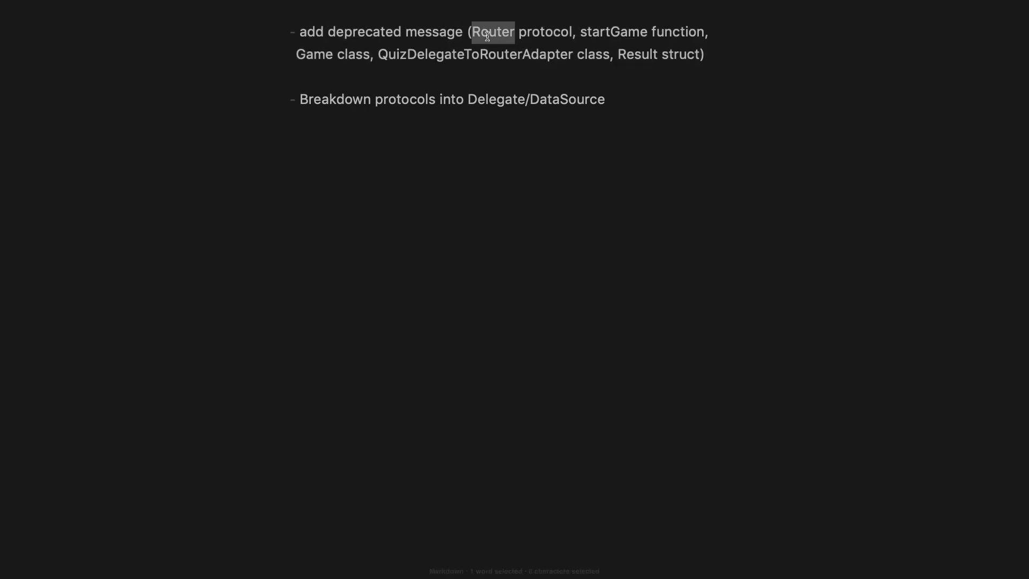
# Add a new '- Implement a scoring behavior' item to the list and return to DeprecatedGame.swift
pyautogui.doubleClick(609, 31)
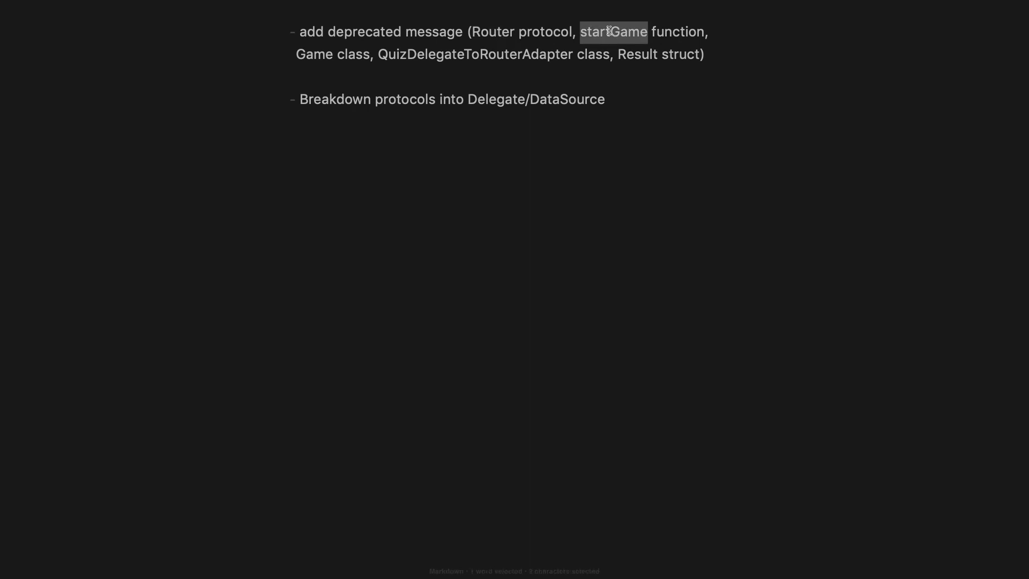
pyautogui.doubleClick(314, 53)
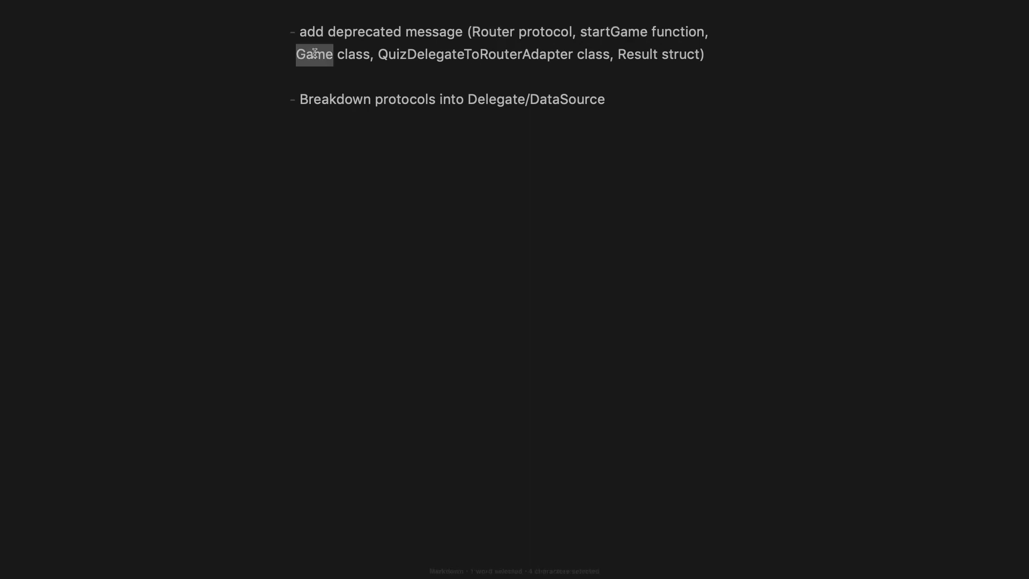
pyautogui.doubleClick(470, 53)
pyautogui.doubleClick(638, 55)
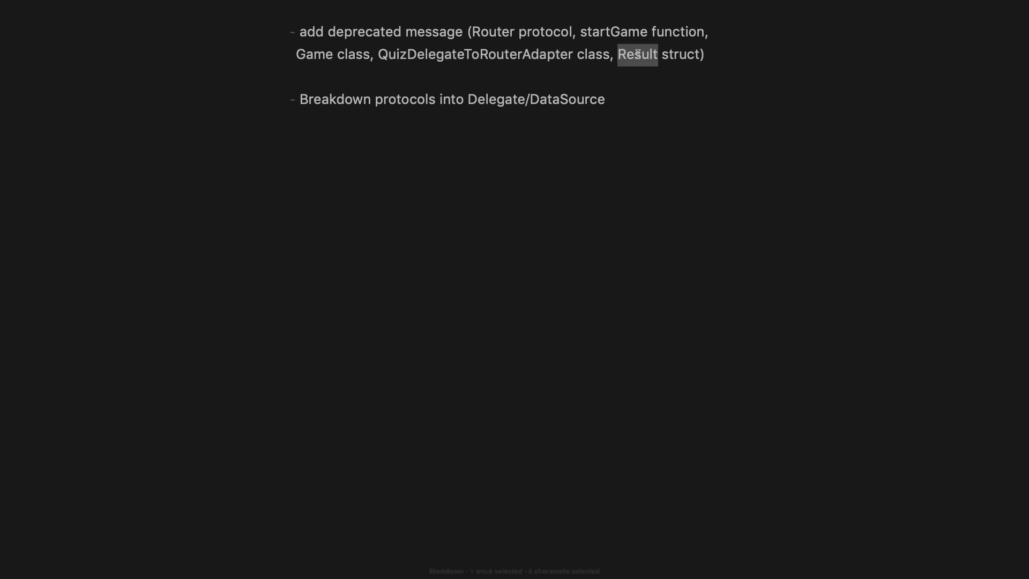
pyautogui.click(648, 102)
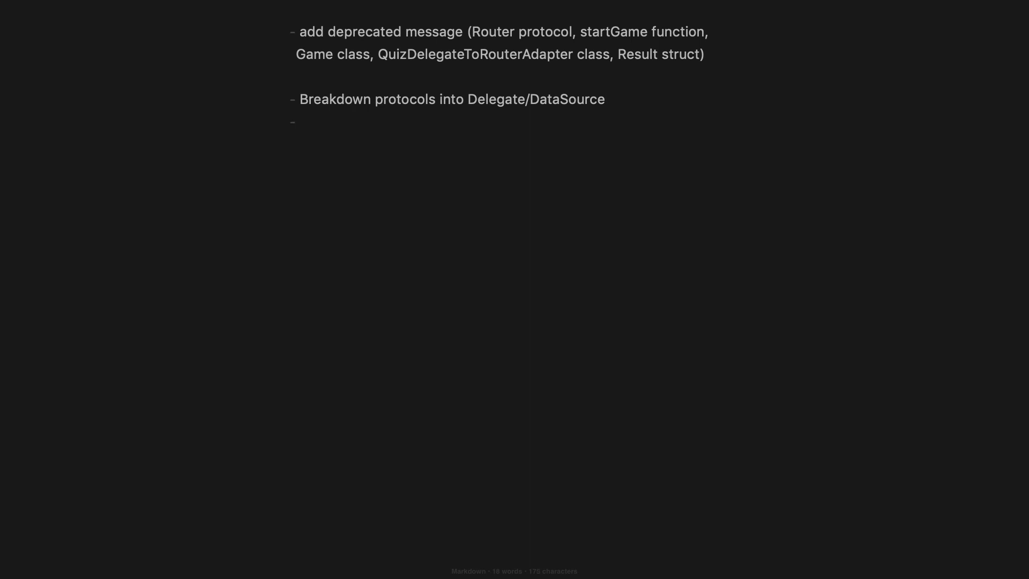
pyautogui.press('Return')
pyautogui.write('mplement a')
pyautogui.write(' scoring behavior')
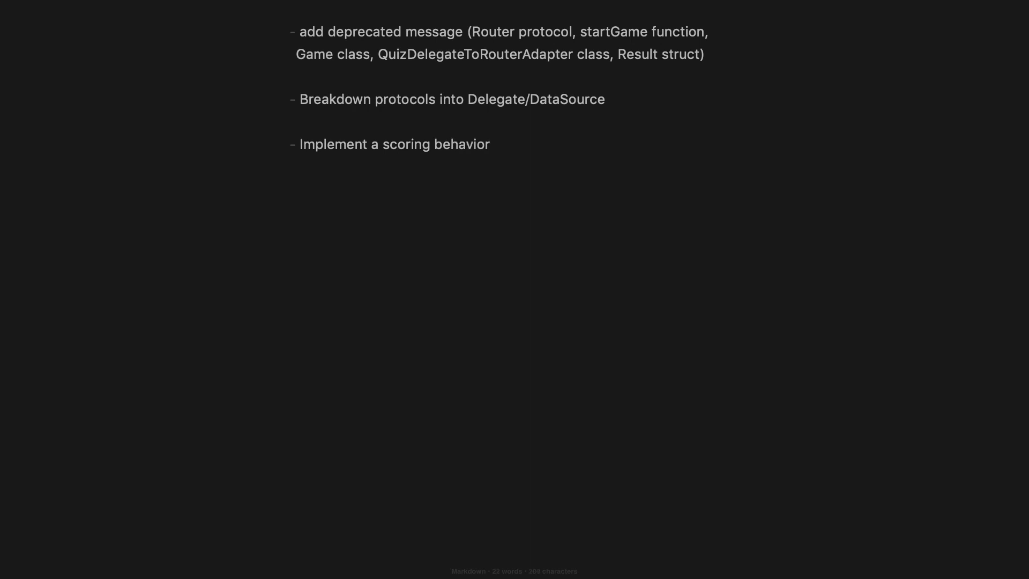
pyautogui.moveTo(471, 32); pyautogui.dragTo(618, 54)
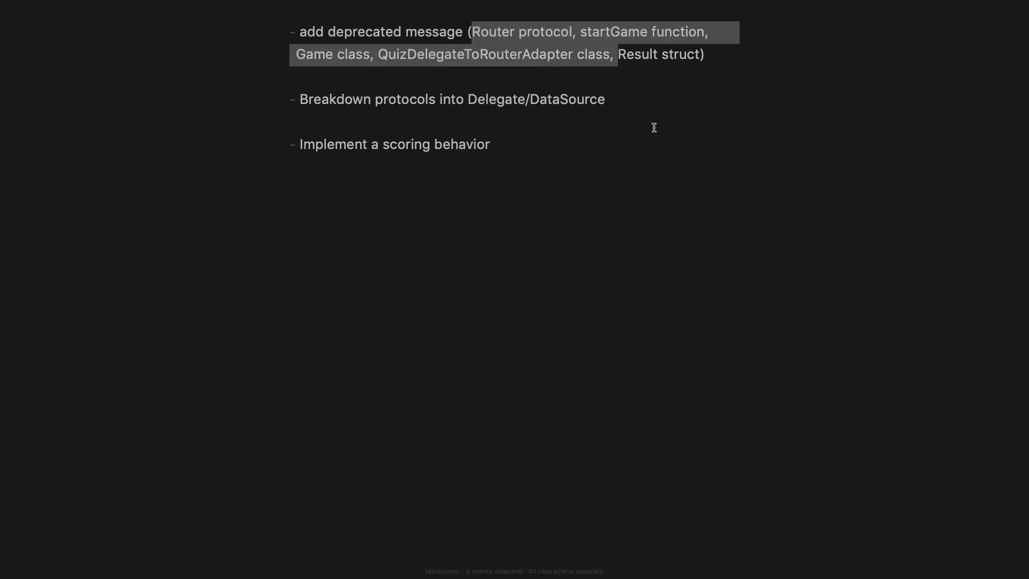
pyautogui.press('super+Tab')
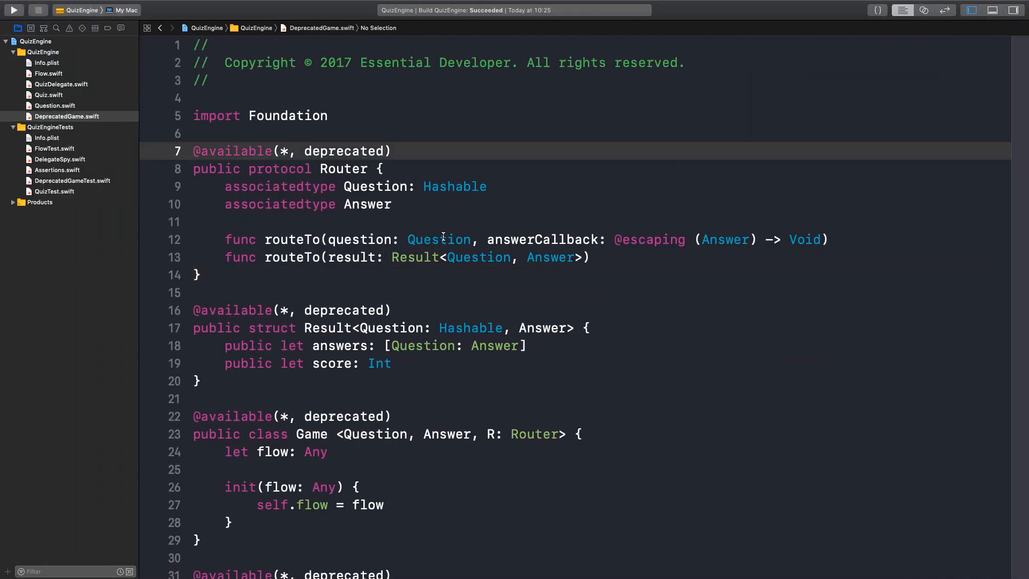
pyautogui.write(', me')
# Add deprecation messages "use Quiz instead" to Game and "use Quiz.start instead" to startGame
pyautogui.press('Return')
pyautogui.write('"use ')
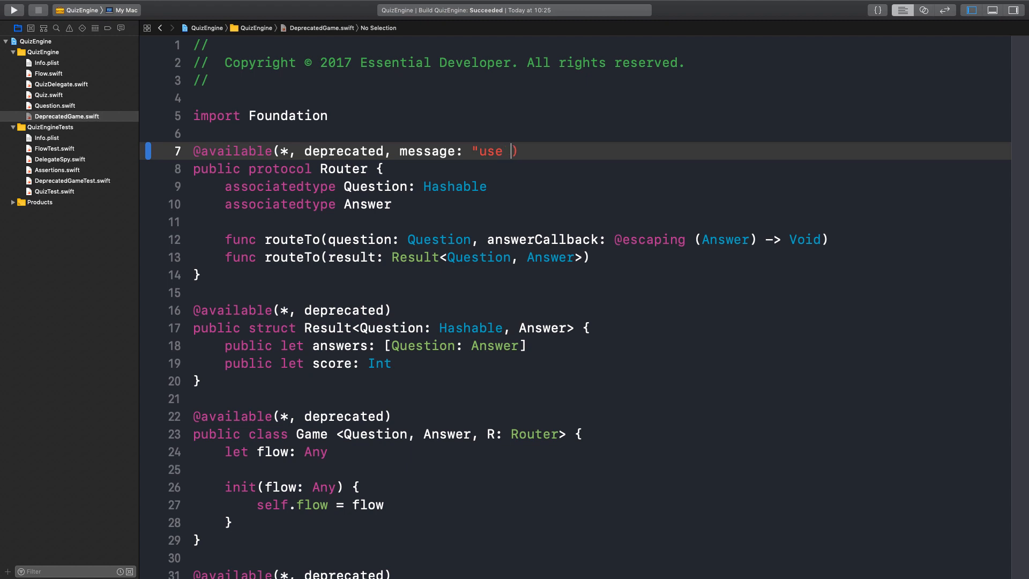
pyautogui.write('QuizDelegate ')
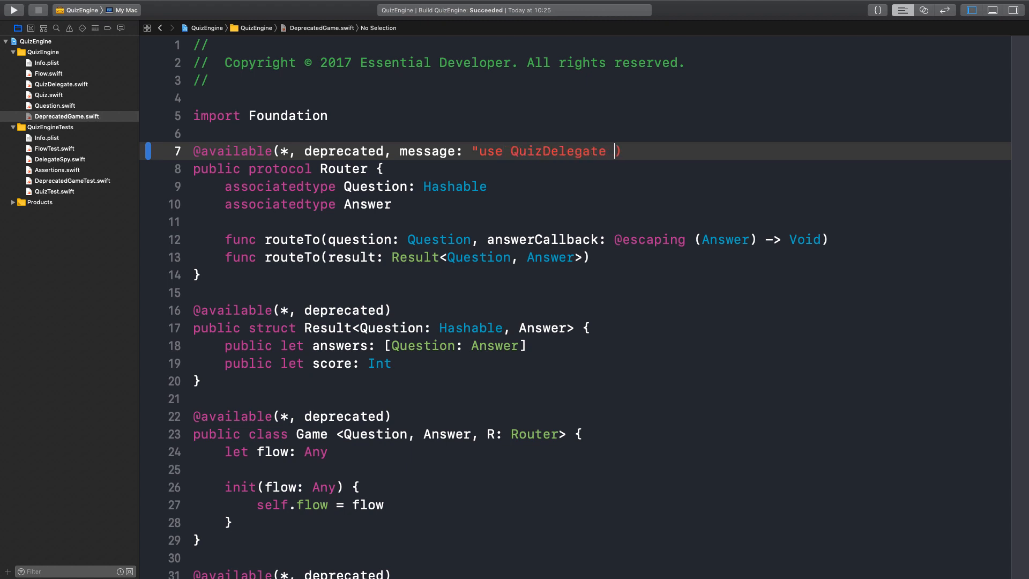
pyautogui.write('instead"')
pyautogui.scroll(-3, 386, 309)
pyautogui.click(389, 292)
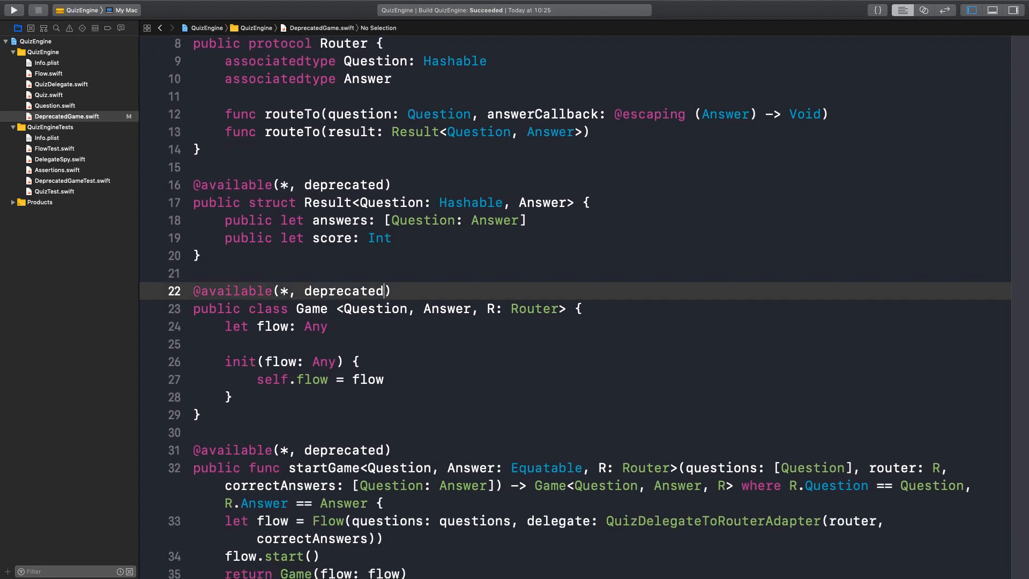
pyautogui.write(', message: "')
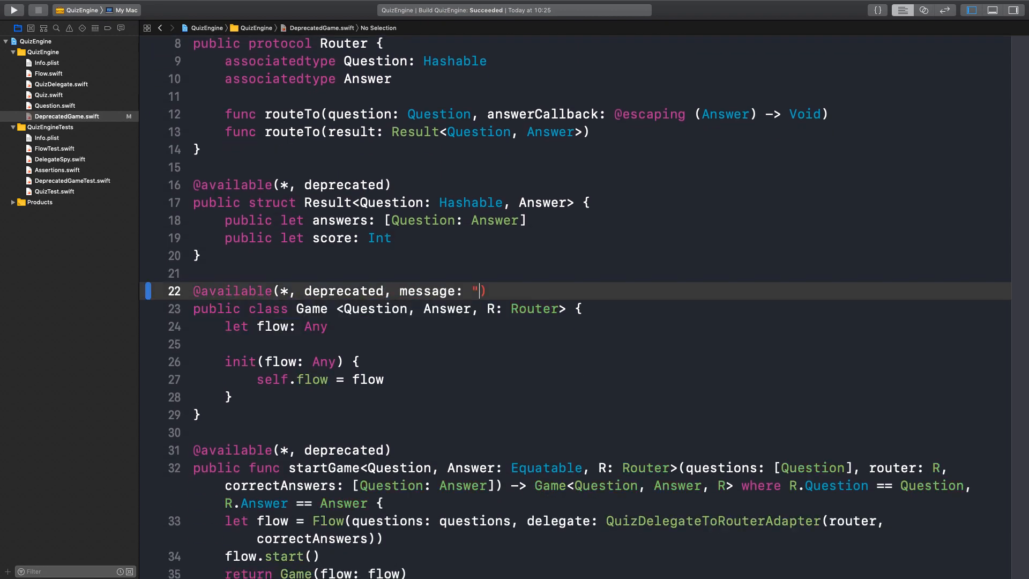
pyautogui.write('use Quiz ')
pyautogui.write('instead"')
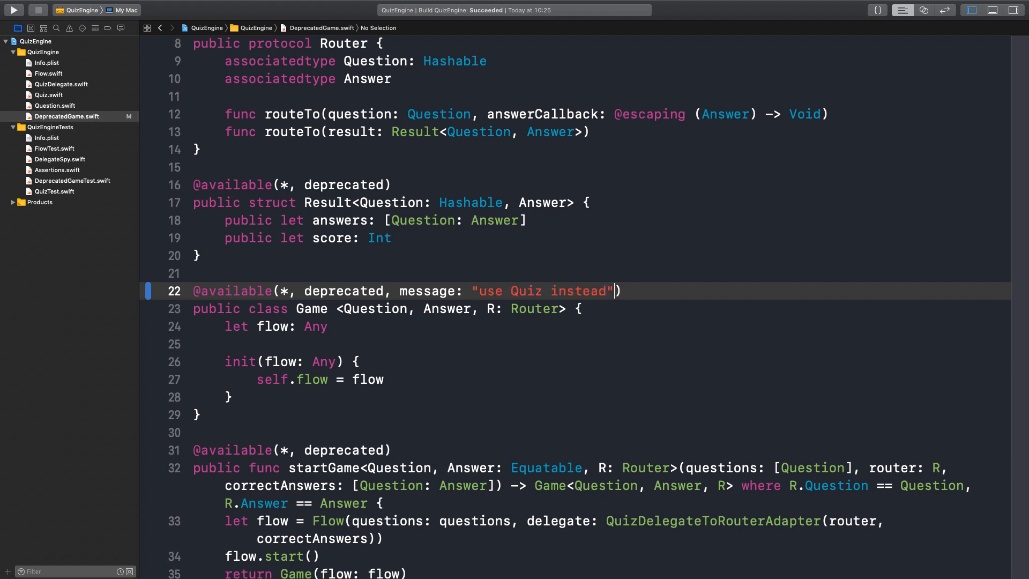
pyautogui.scroll(-1, 577, 308)
pyautogui.scroll(-5, 576, 322)
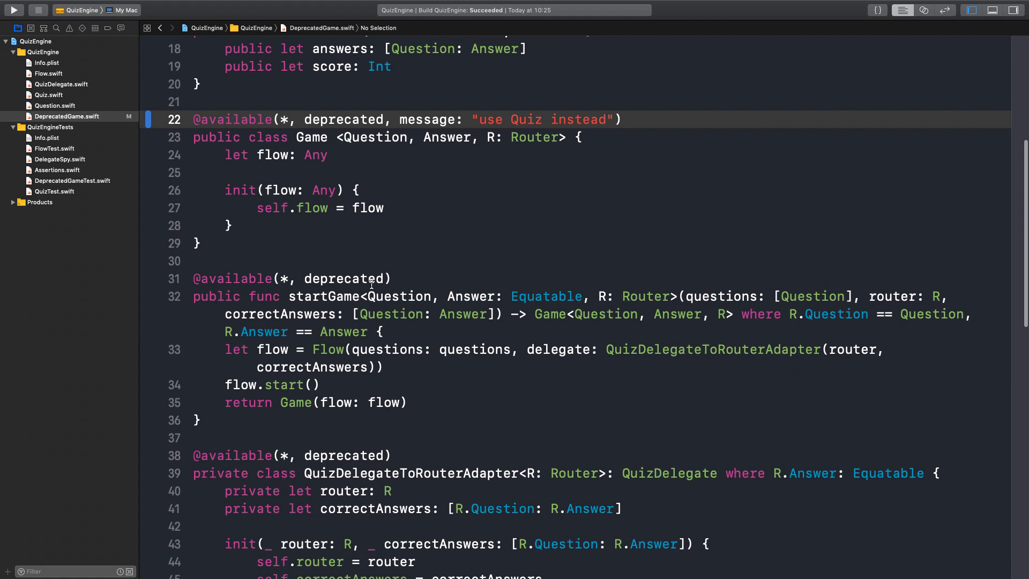
pyautogui.click(400, 278)
pyautogui.write(', me')
pyautogui.press('Return')
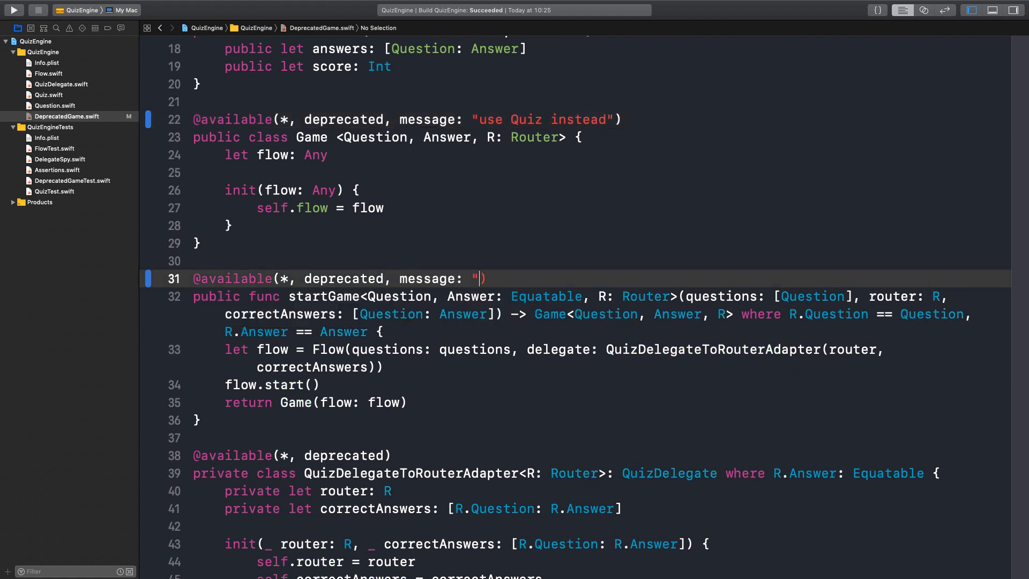
pyautogui.write('"use Quiz.')
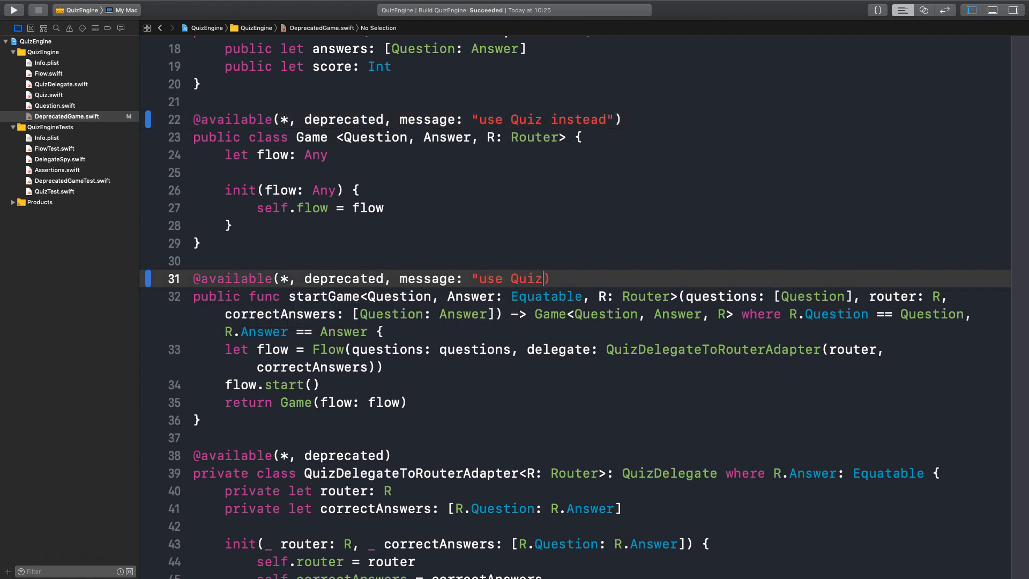
pyautogui.write('start inste')
pyautogui.write('ad"')
pyautogui.scroll(-3, 574, 305)
pyautogui.scroll(-3, 575, 305)
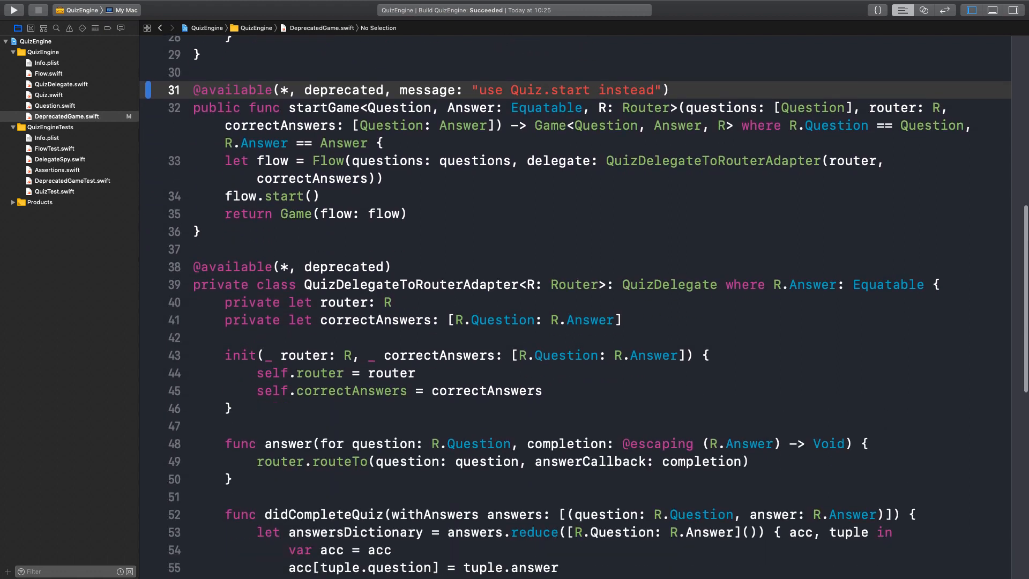
pyautogui.scroll(-1, 574, 305)
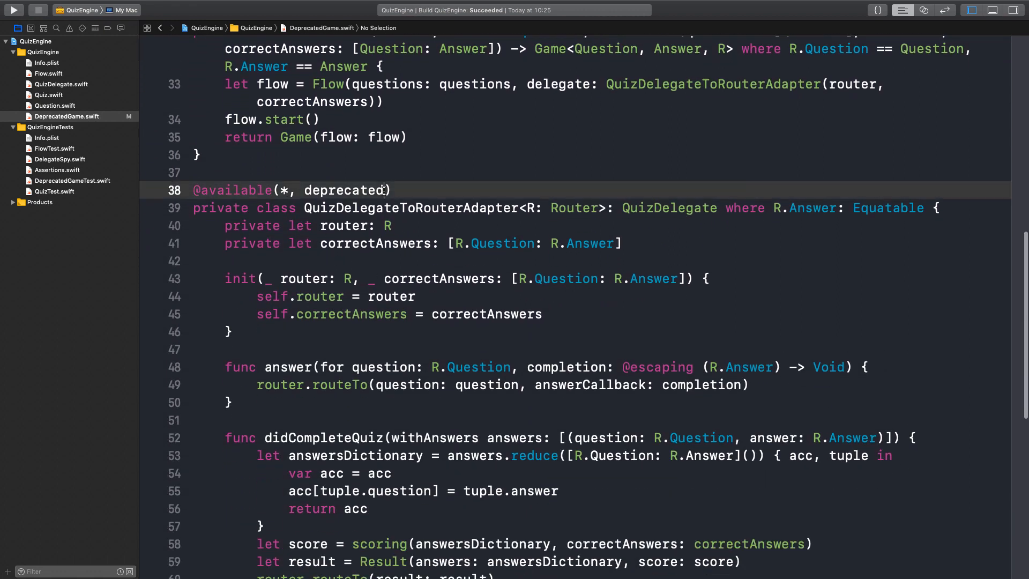
# Add the message "remove along with the deprecated Game types" to QuizDelegateToRouterAdapter's deprecation
pyautogui.click(385, 190)
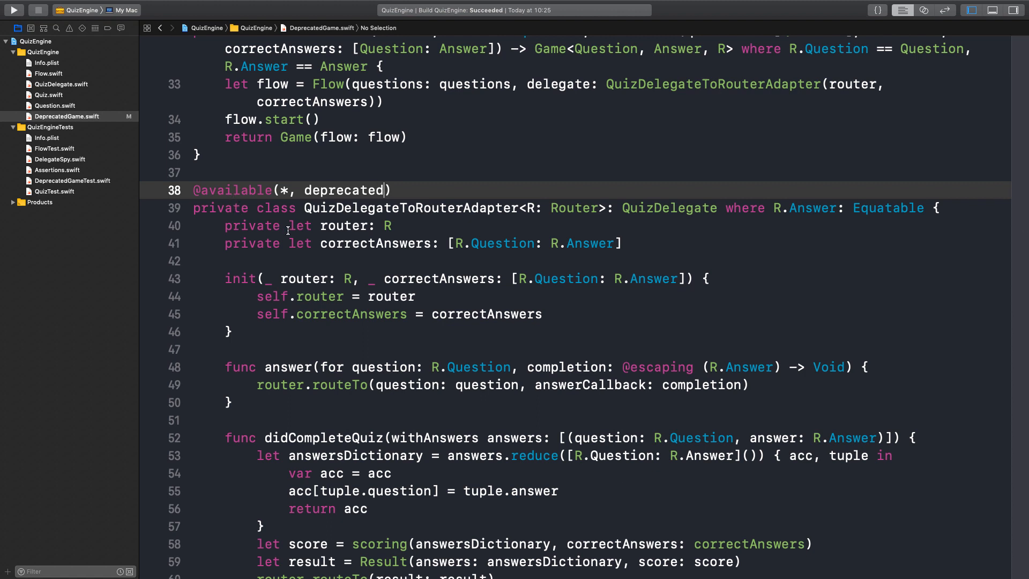
pyautogui.write(', mess')
pyautogui.press('Return')
pyautogui.write('"remov')
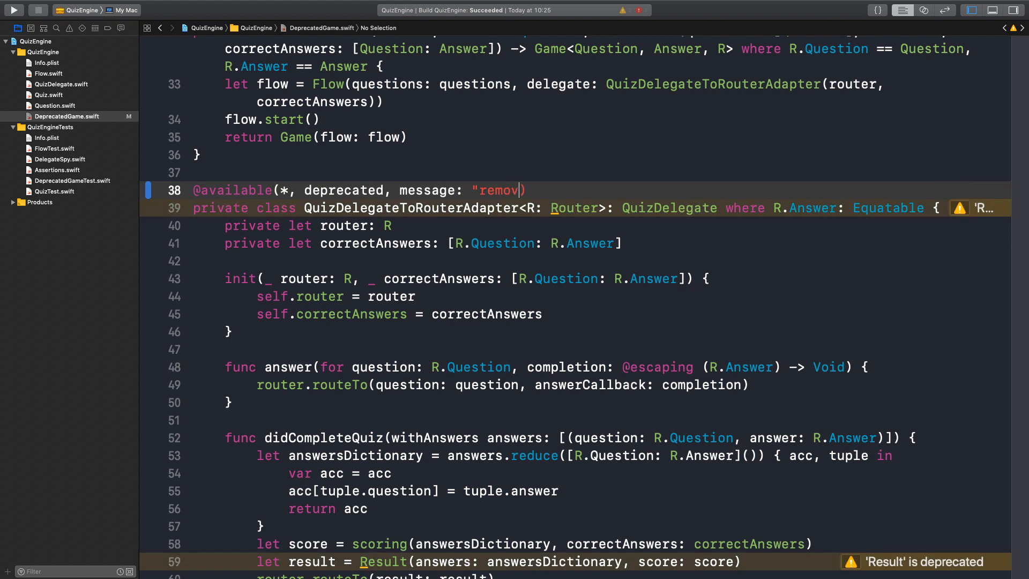
pyautogui.write('e along with the')
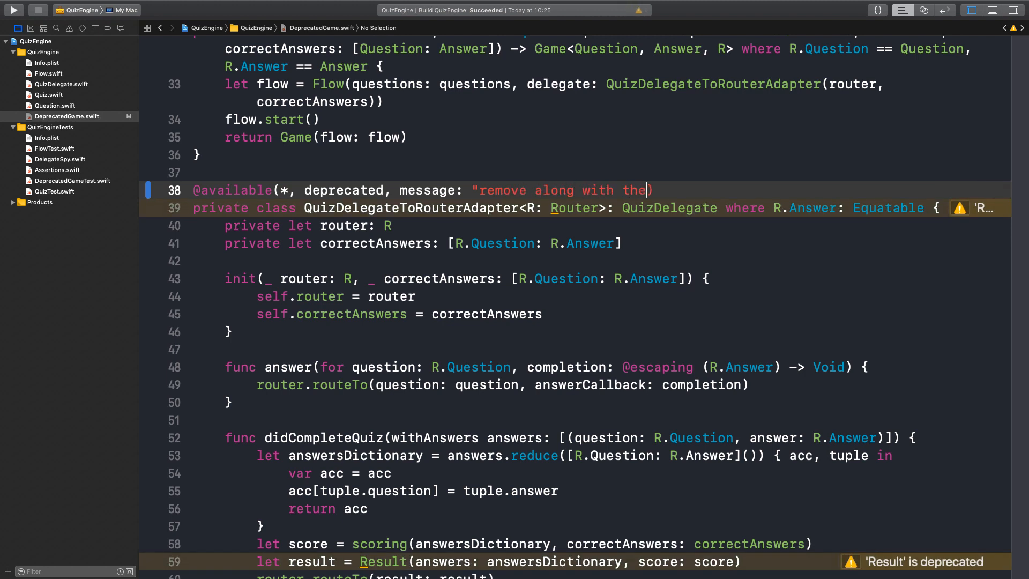
pyautogui.scroll(2, 584, 301)
pyautogui.write('depreca')
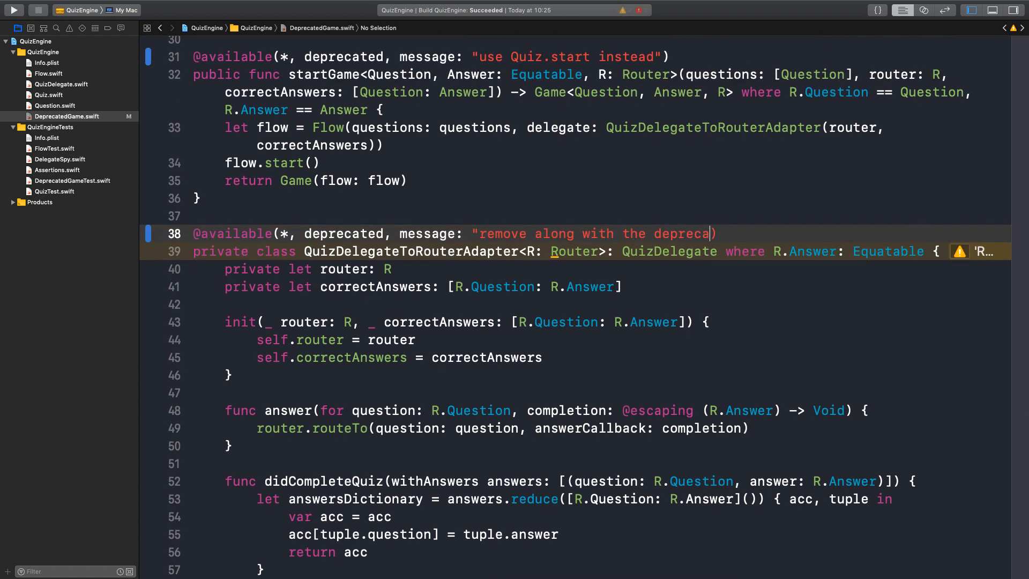
pyautogui.write('ted Game types"')
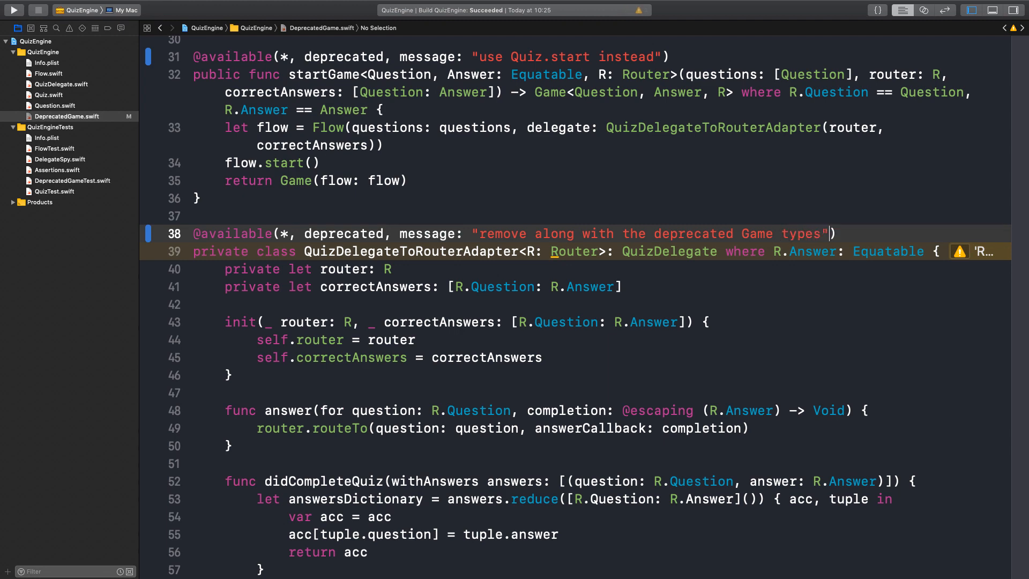
pyautogui.scroll(-5, 577, 306)
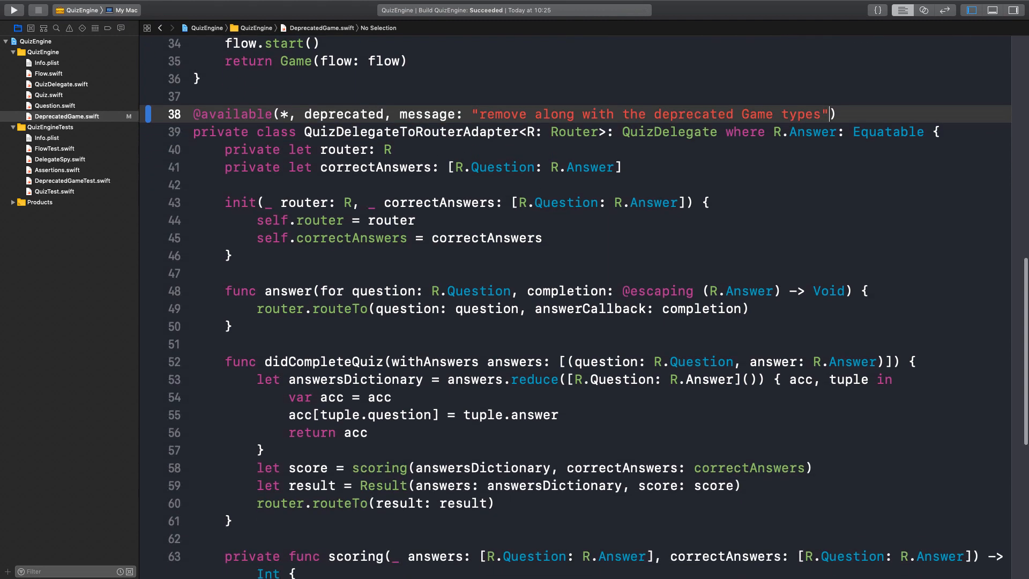
pyautogui.scroll(-5, 576, 306)
pyautogui.scroll(-3, 576, 305)
pyautogui.scroll(10, 576, 305)
pyautogui.scroll(3, 576, 305)
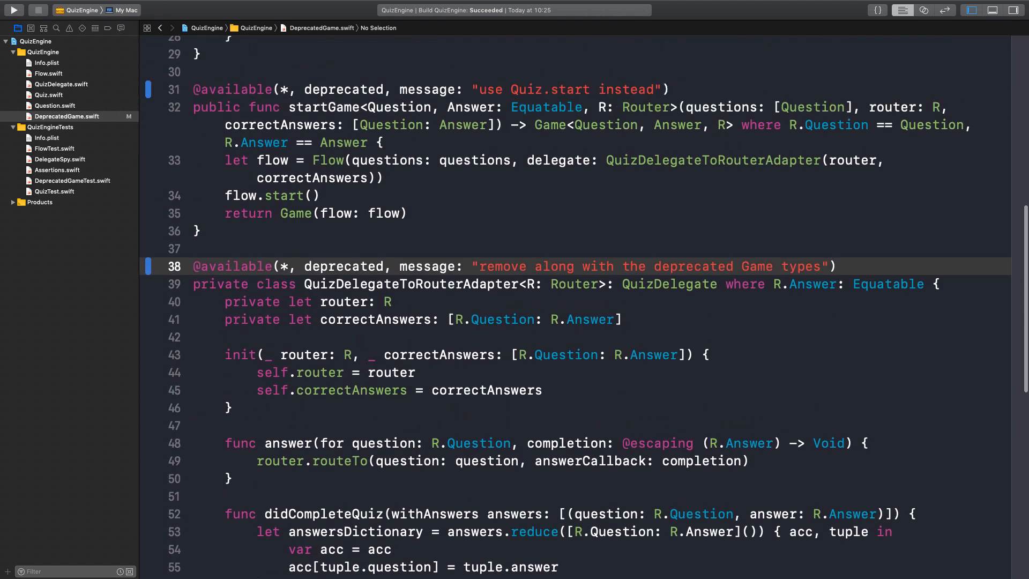
pyautogui.scroll(3, 576, 306)
pyautogui.scroll(5, 575, 305)
pyautogui.scroll(3, 576, 306)
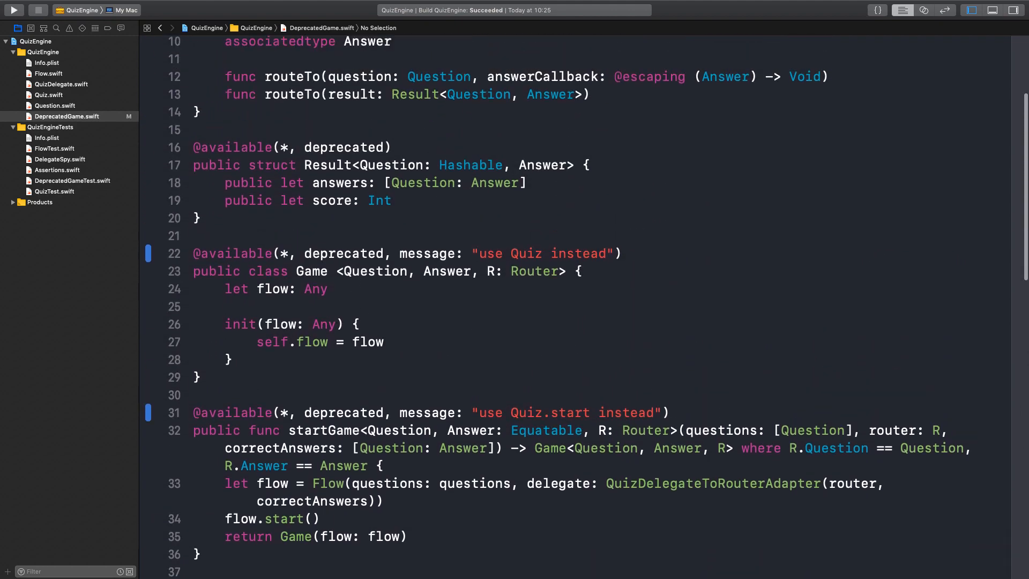
pyautogui.scroll(2, 576, 305)
pyautogui.scroll(3, 576, 305)
pyautogui.scroll(-10, 576, 306)
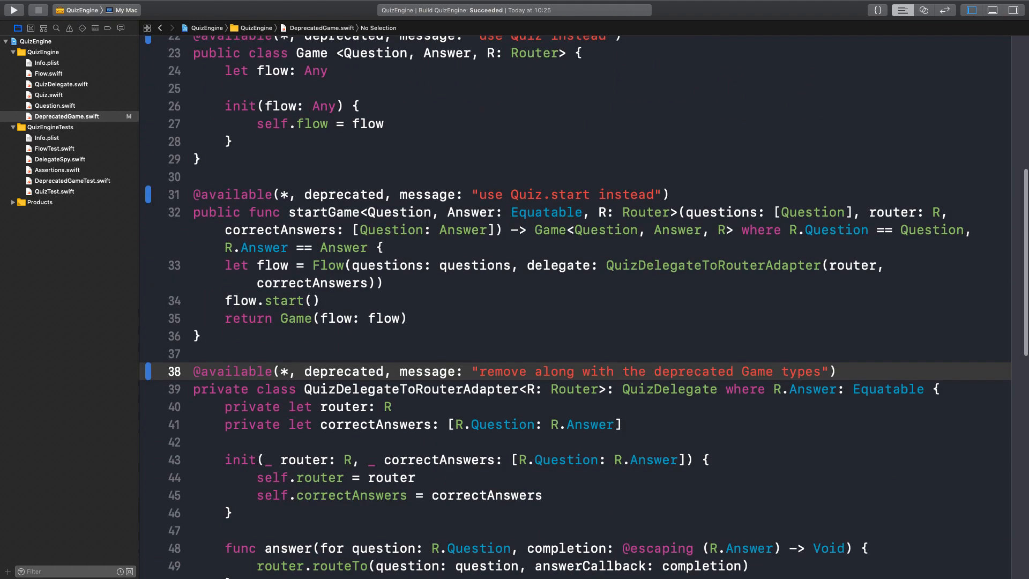
pyautogui.scroll(4, 576, 306)
# Trim the first todo bullet in Byword so only the Result struct remains pending
pyautogui.hotkey('ctrl', 'Right')
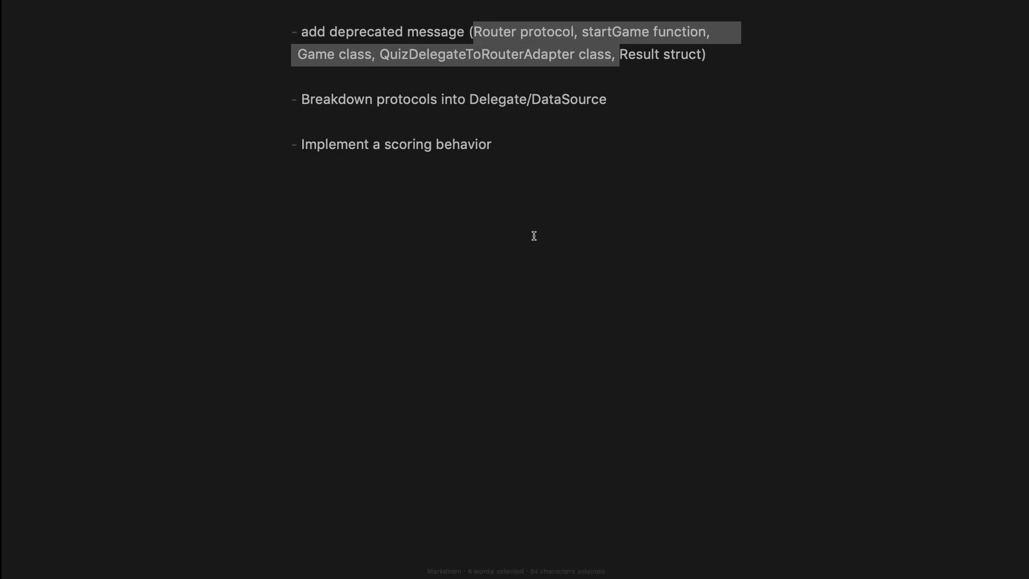
pyautogui.press('BackSpace')
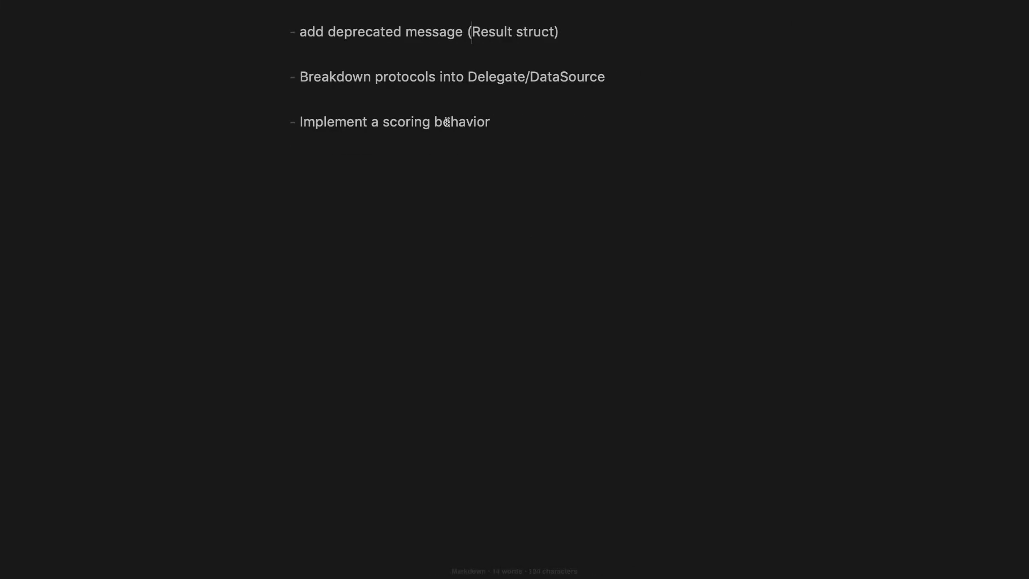
pyautogui.click(435, 121)
pyautogui.hotkey('ctrl', 'Left')
# Commit DeprecatedGame.swift as "Add deprecated messages to help clients migrate to the new APIs"
pyautogui.click(586, 338)
pyautogui.press('super+alt+c')
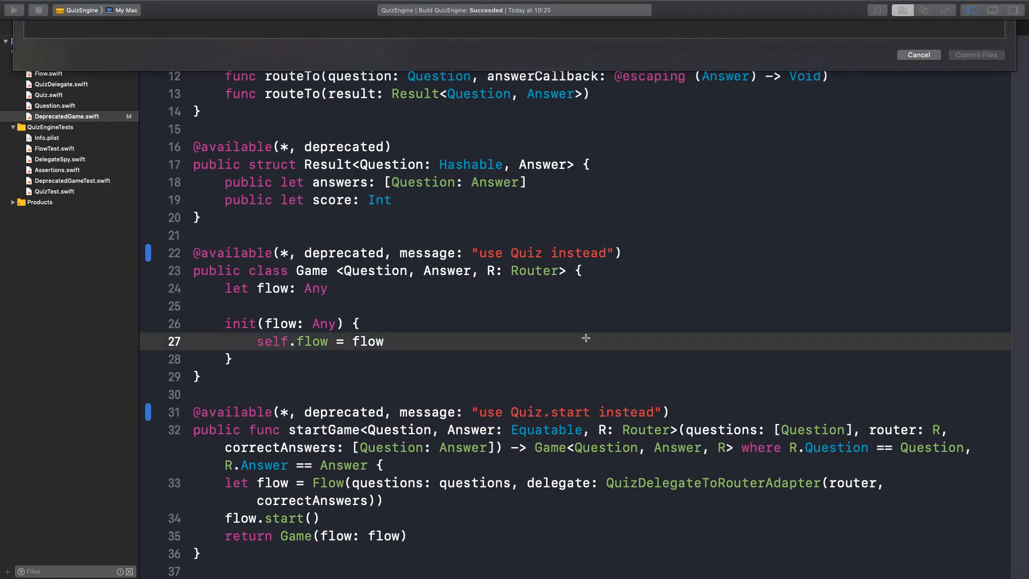
pyautogui.write('Add dep')
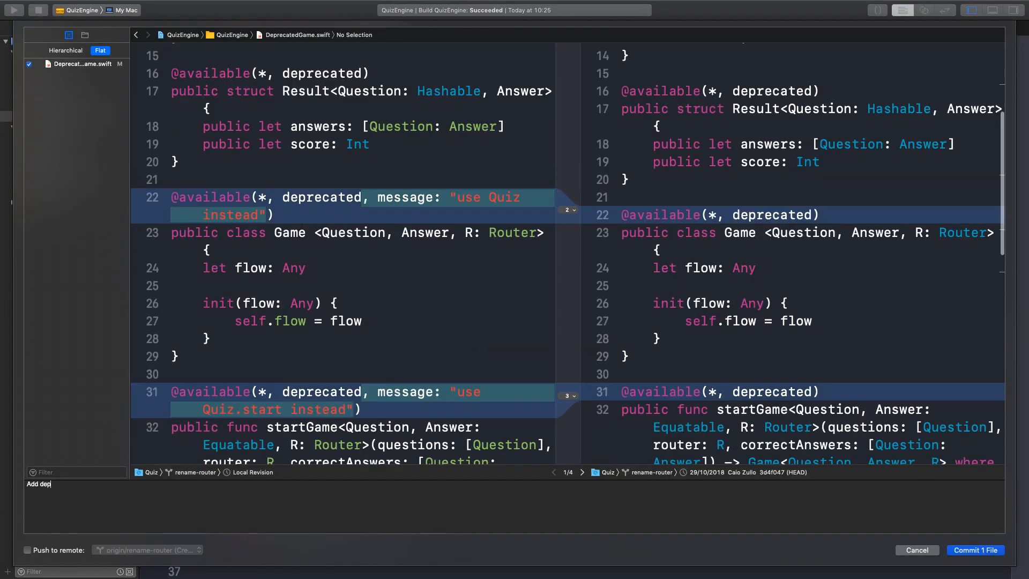
pyautogui.write('recated messa')
pyautogui.write('ges to help ')
pyautogui.write('clients migrate to the')
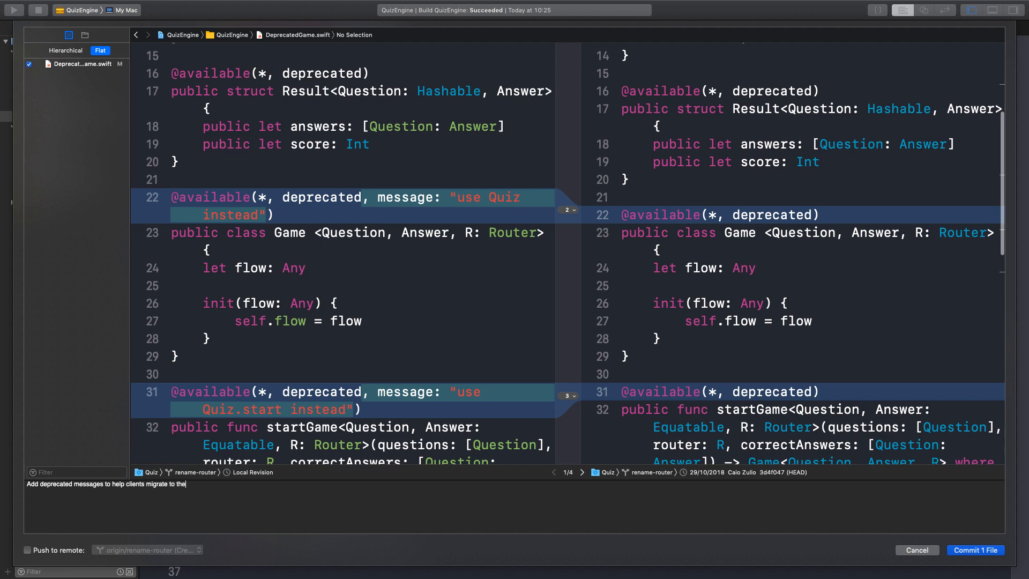
pyautogui.write(' new APIs')
pyautogui.click(985, 551)
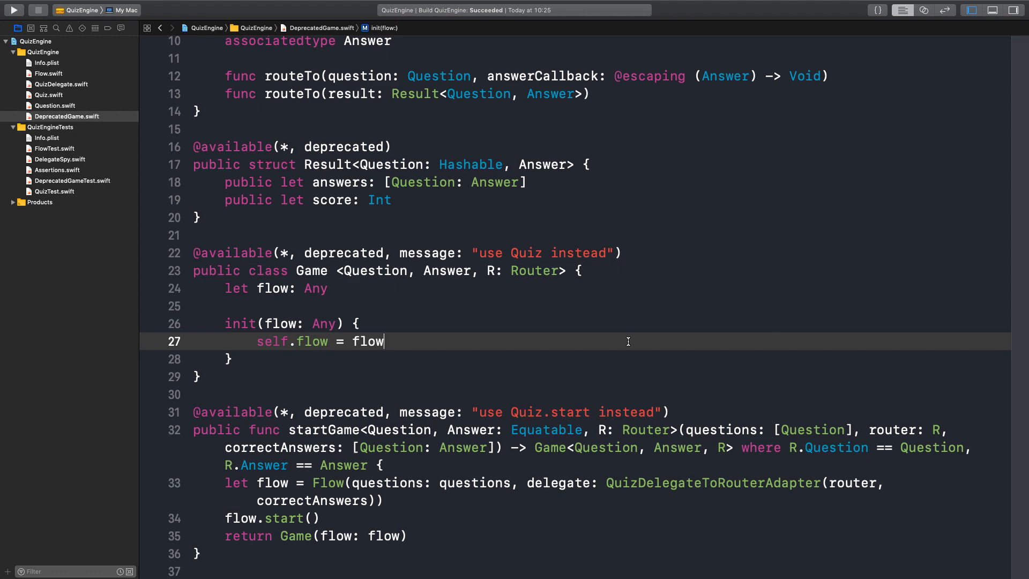
pyautogui.hotkey('ctrl', 'Right')
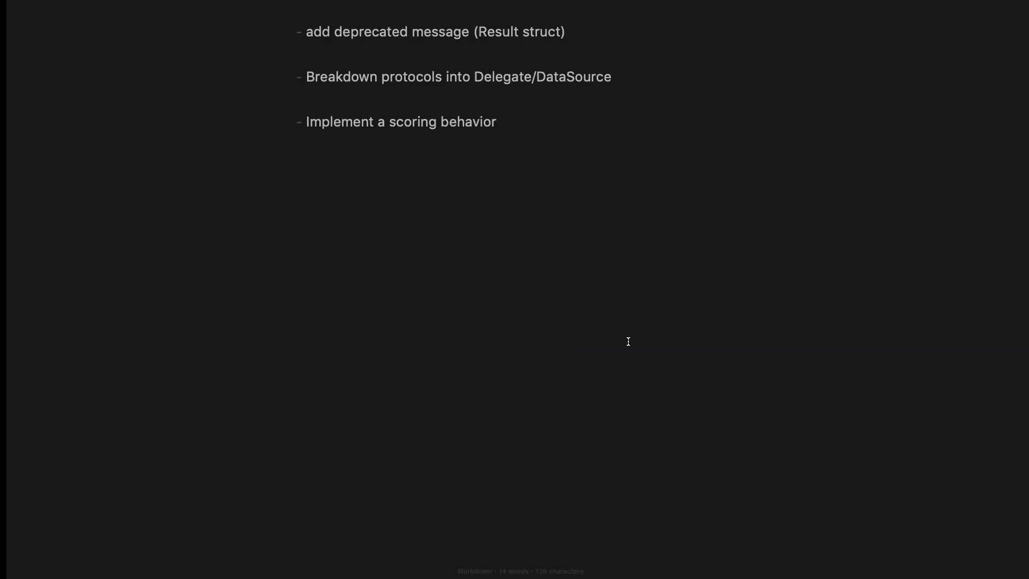